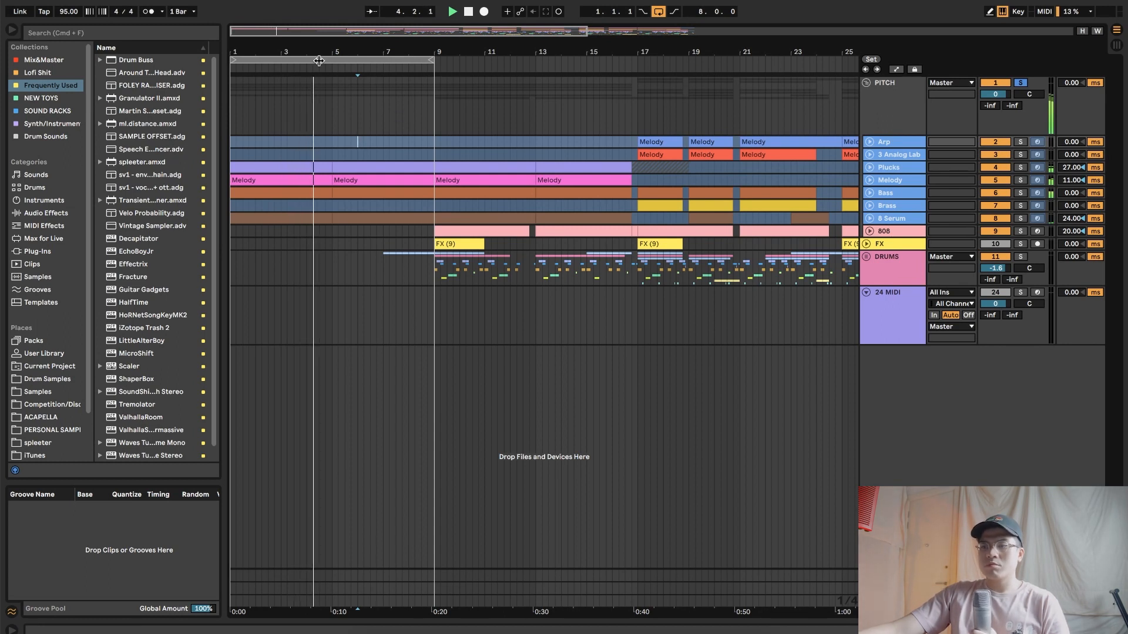
Step: Stop playback, unfold the Plucks, Melody, Bass, Brass and Serum tracks, and move the Serum track above Brass
{"action": "left_click_drag", "start_coordinate": [267, 33], "coordinate": [269, 42]}
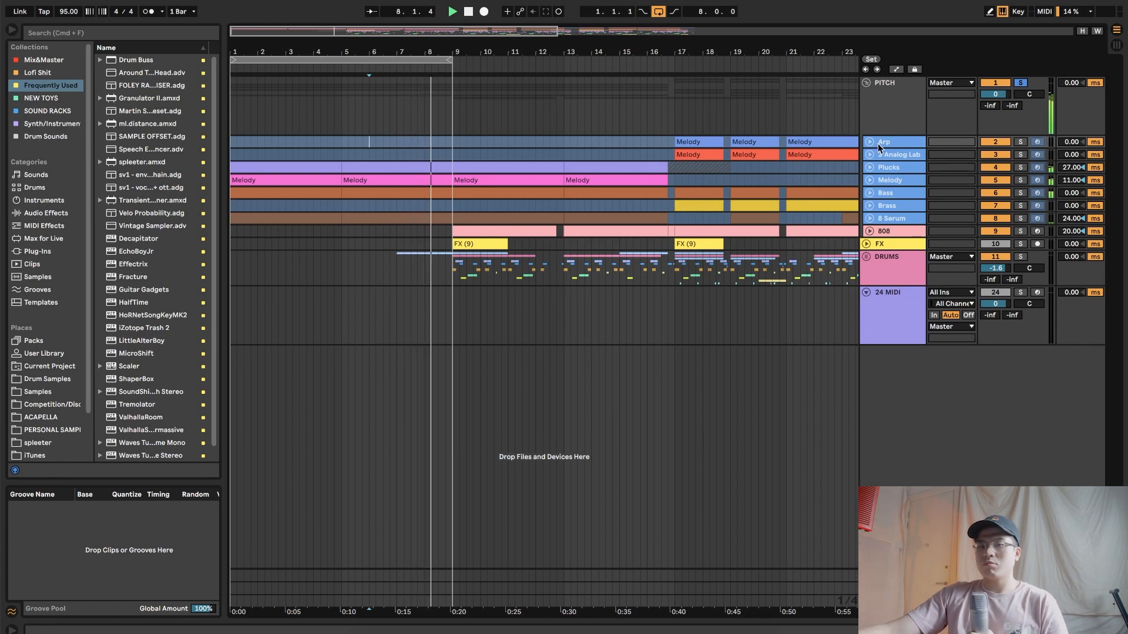
{"action": "key", "text": "space"}
{"action": "left_click", "coordinate": [870, 168]}
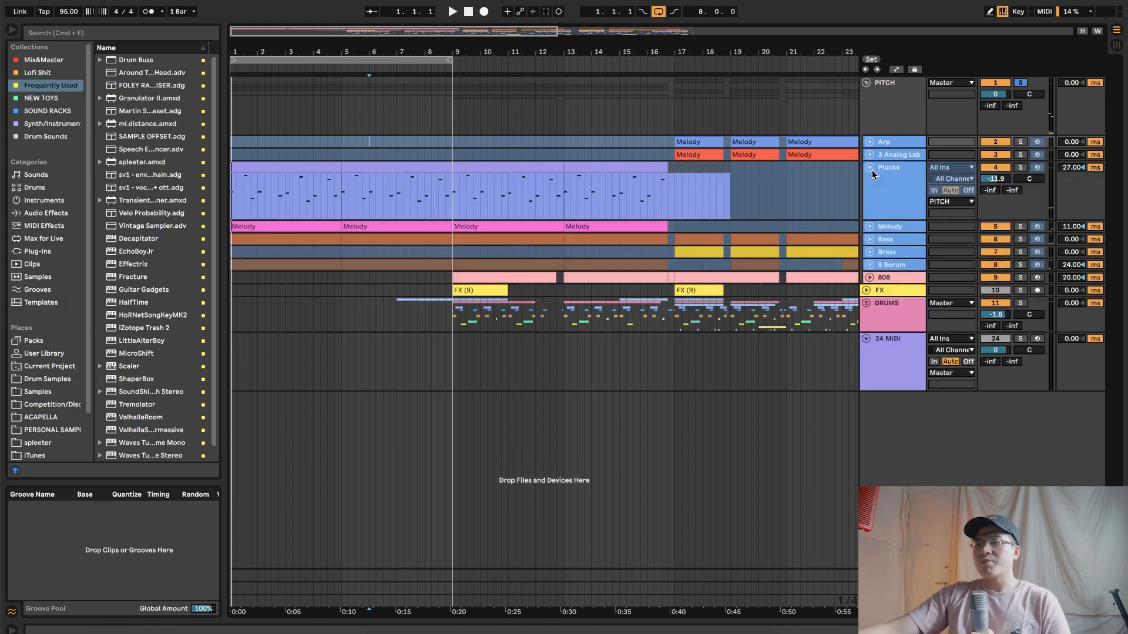
{"action": "left_click", "coordinate": [870, 227]}
{"action": "left_click", "coordinate": [869, 285]}
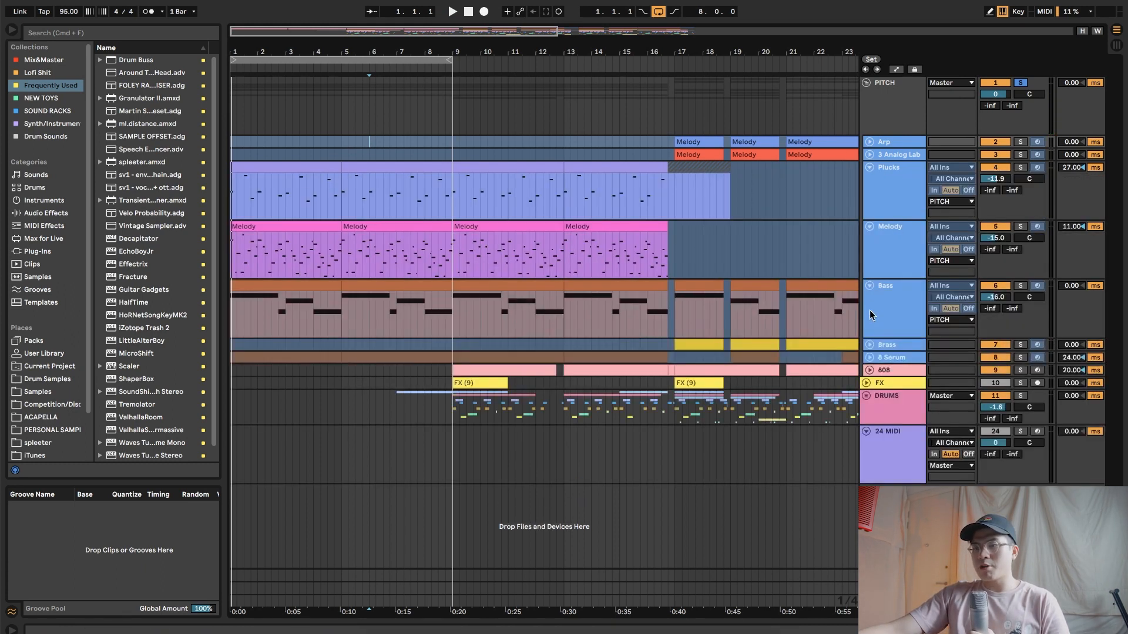
{"action": "left_click", "coordinate": [870, 345]}
{"action": "left_click", "coordinate": [915, 311]}
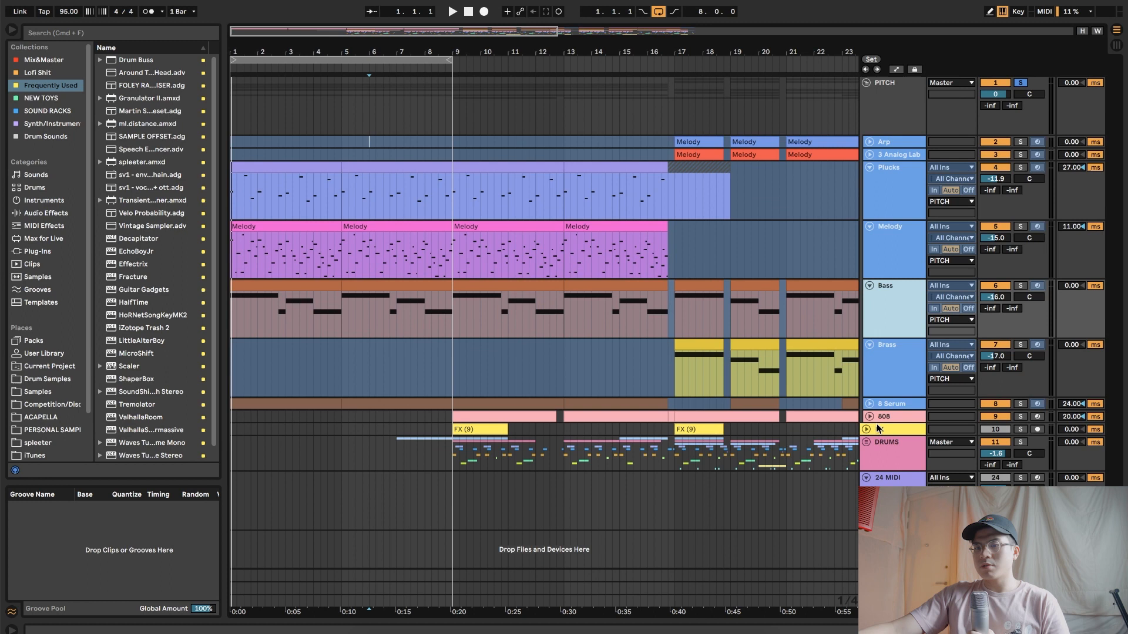
{"action": "left_click", "coordinate": [869, 404]}
{"action": "left_click_drag", "start_coordinate": [896, 414], "coordinate": [894, 352]}
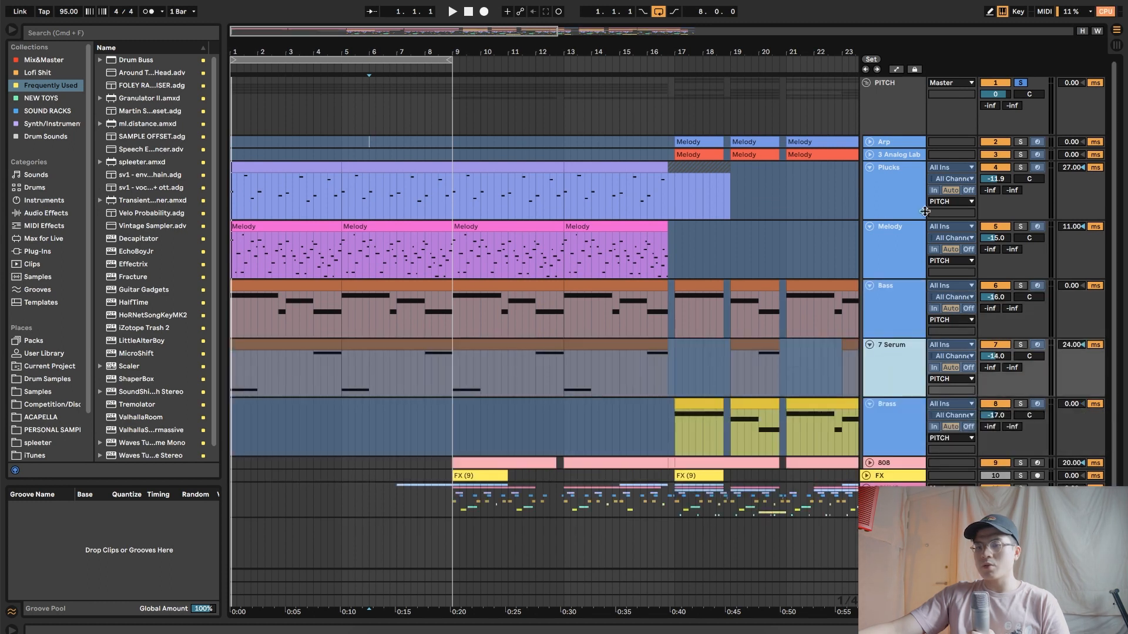
Step: Unfreeze the Plucks track and open its Serum instrument
{"action": "double_click", "coordinate": [916, 186]}
{"action": "right_click", "coordinate": [894, 198]}
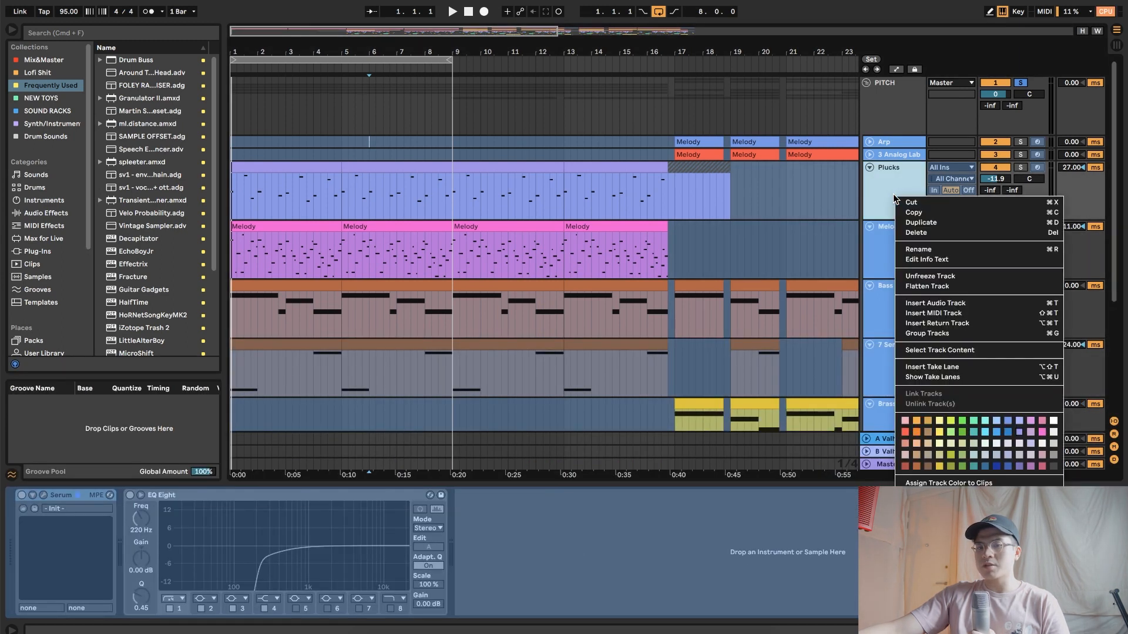
{"action": "left_click", "coordinate": [929, 276]}
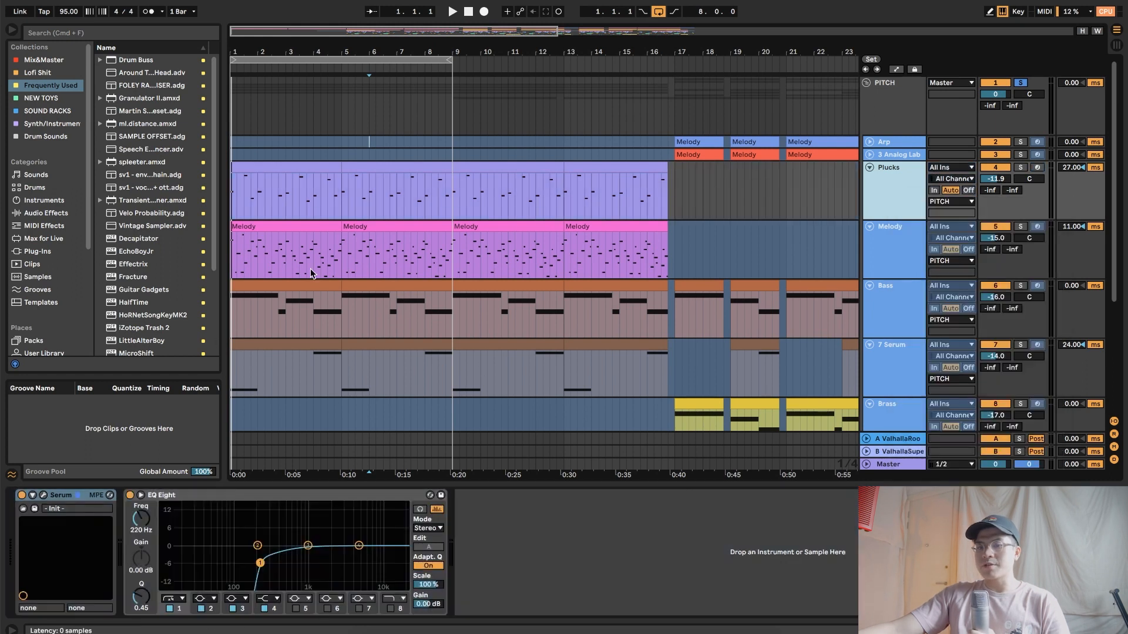
{"action": "left_click", "coordinate": [44, 496]}
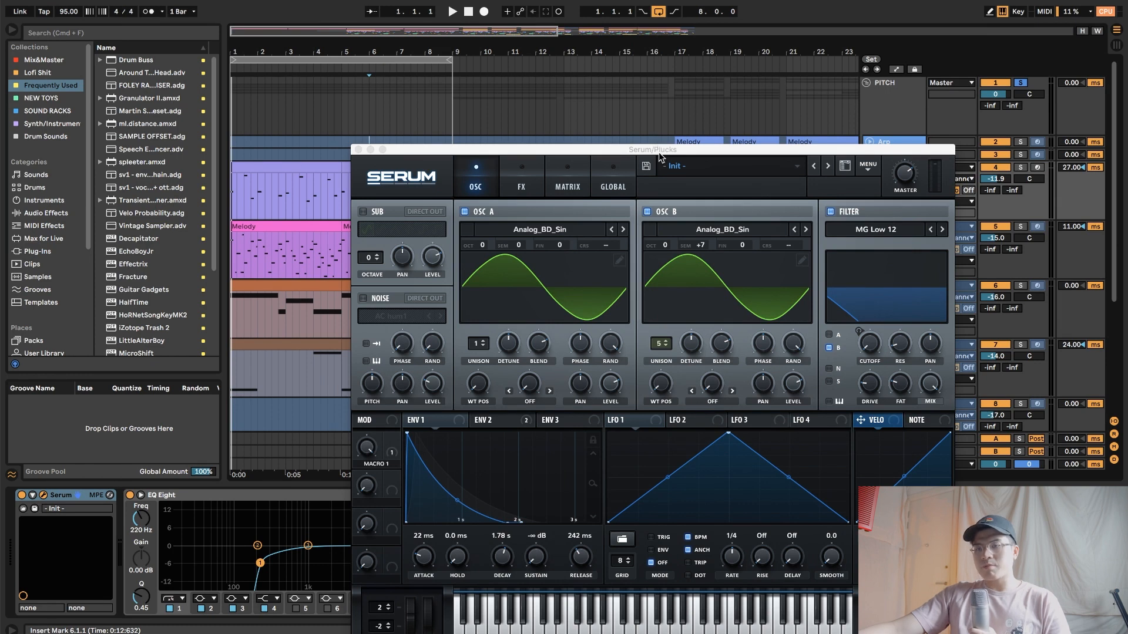
Step: Select the first four-bar Plucks clip and listen to it with the Plucks track soloed
{"action": "key", "text": "space"}
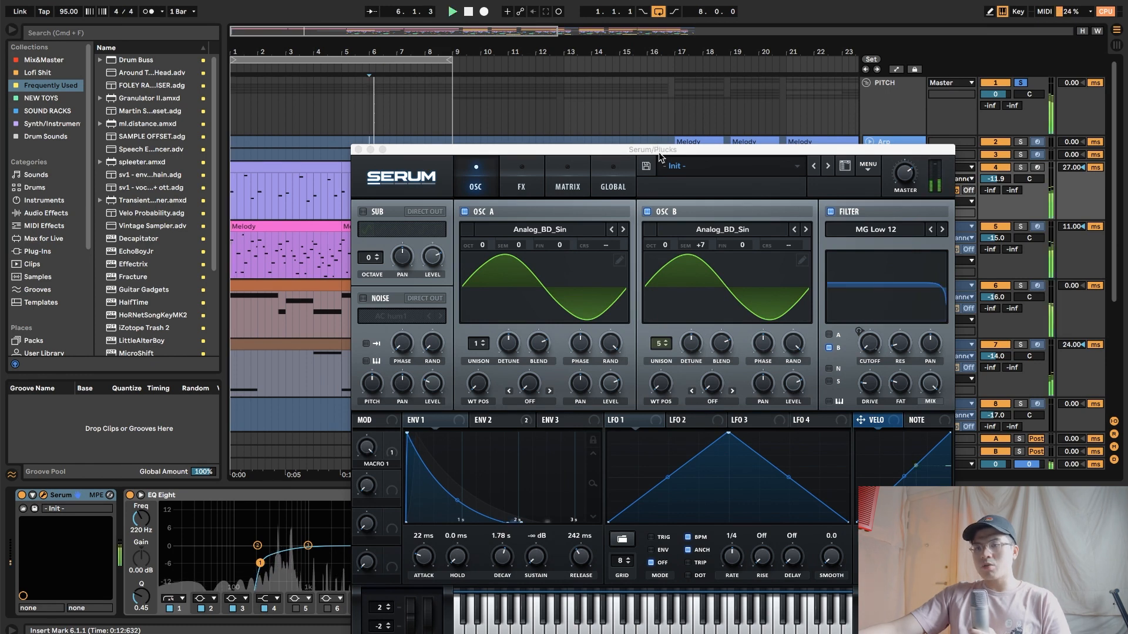
{"action": "left_click", "coordinate": [319, 171]}
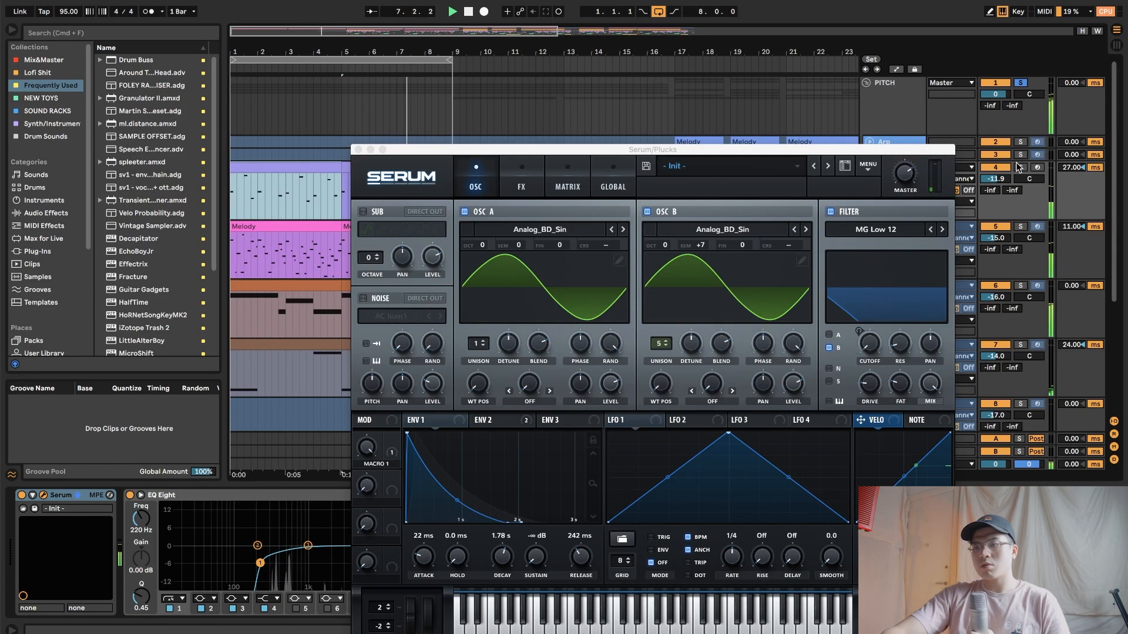
{"action": "left_click", "coordinate": [1009, 168]}
{"action": "left_click", "coordinate": [1021, 168]}
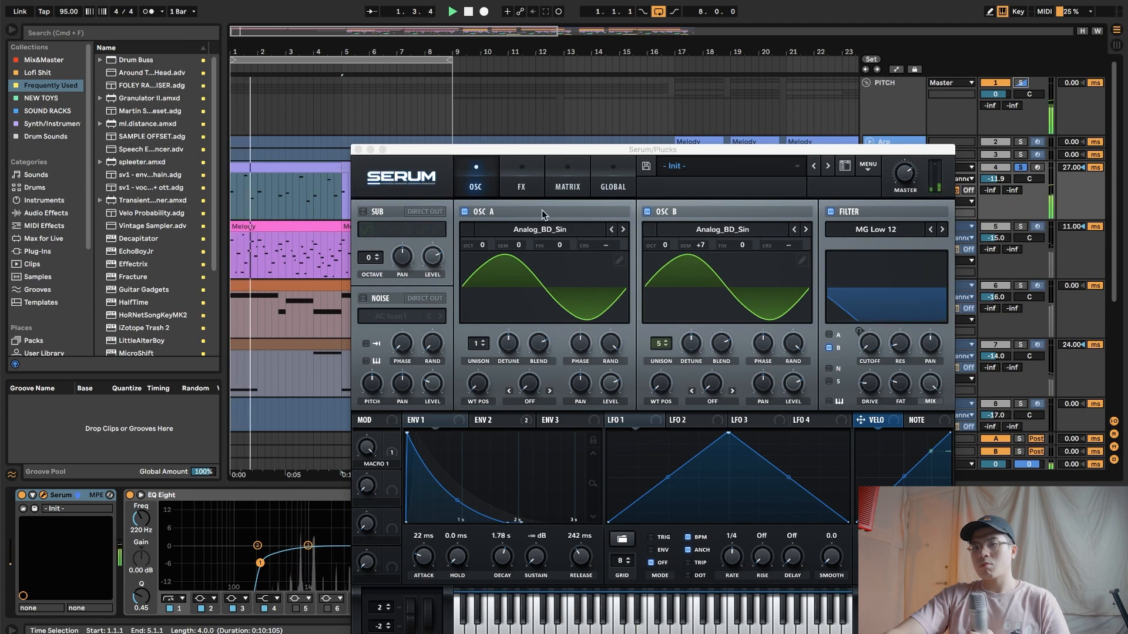
Step: Examine the effects page of the Plucks Serum patch and return to its oscillator page
{"action": "left_click_drag", "start_coordinate": [624, 154], "coordinate": [546, 128]}
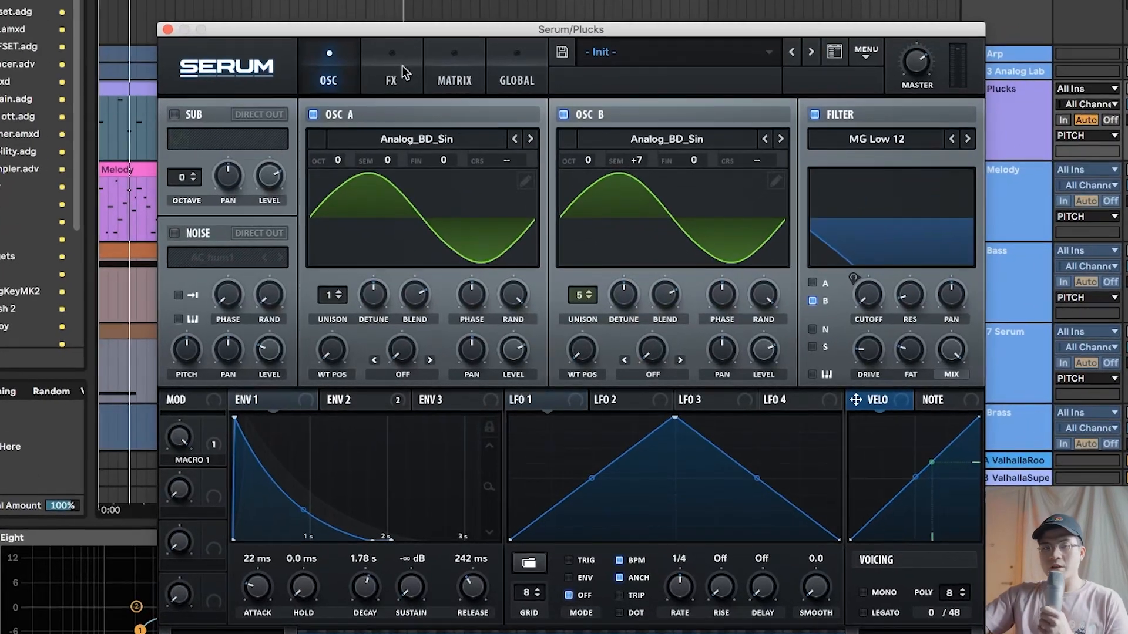
{"action": "left_click", "coordinate": [422, 110]}
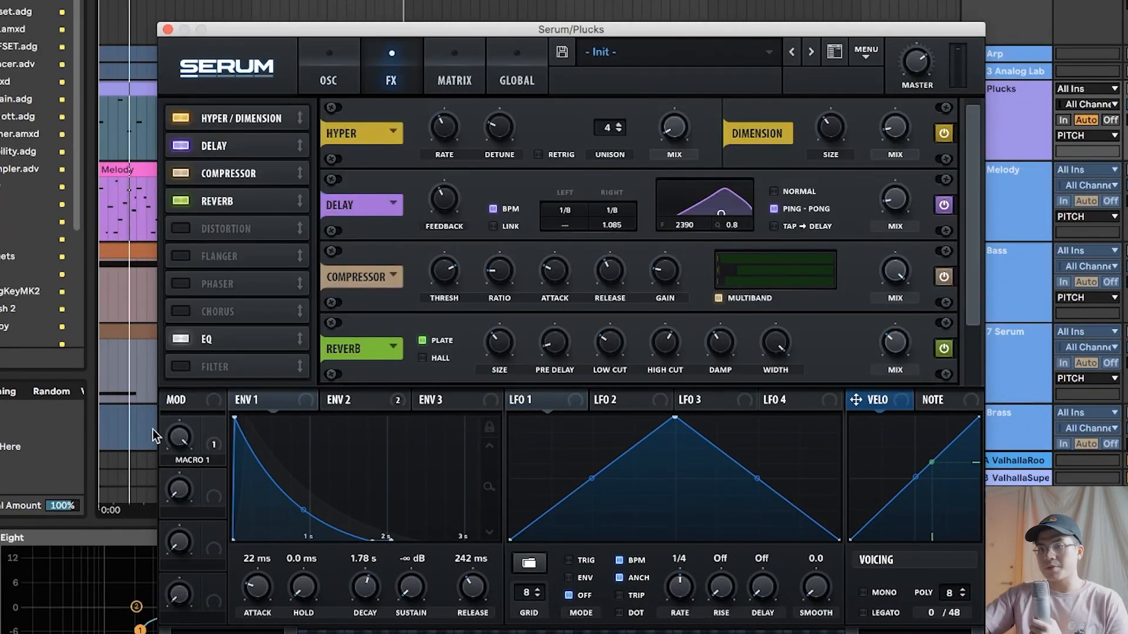
{"action": "mouse_move", "coordinate": [972, 197]}
{"action": "left_mouse_down"}
{"action": "mouse_move", "coordinate": [978, 291]}
{"action": "mouse_move", "coordinate": [969, 203]}
{"action": "left_mouse_up"}
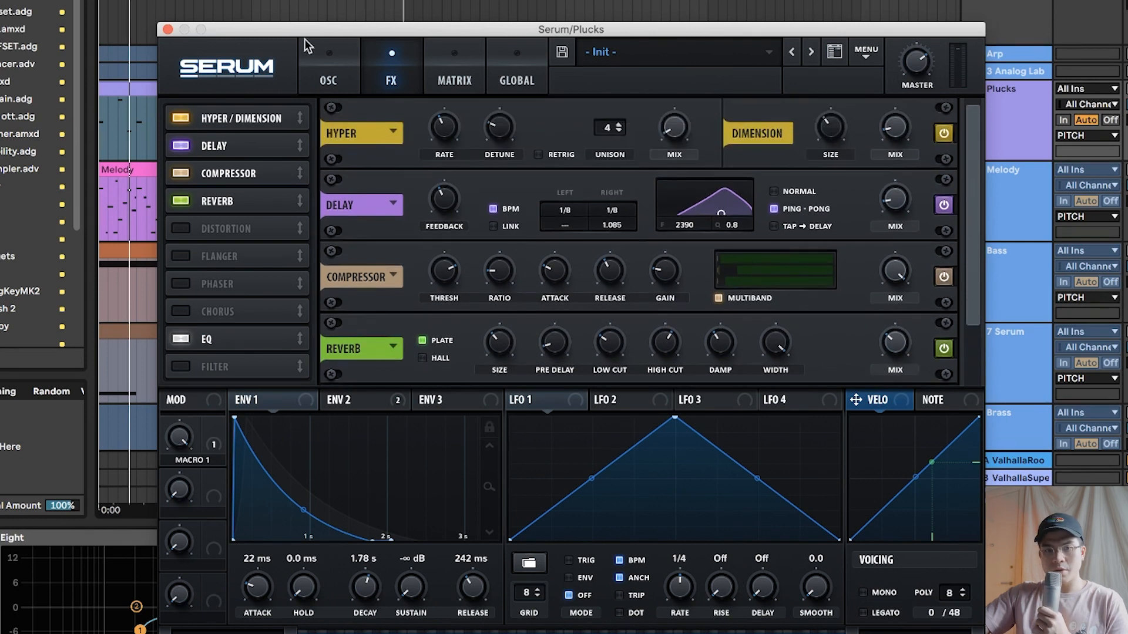
{"action": "left_click", "coordinate": [325, 64]}
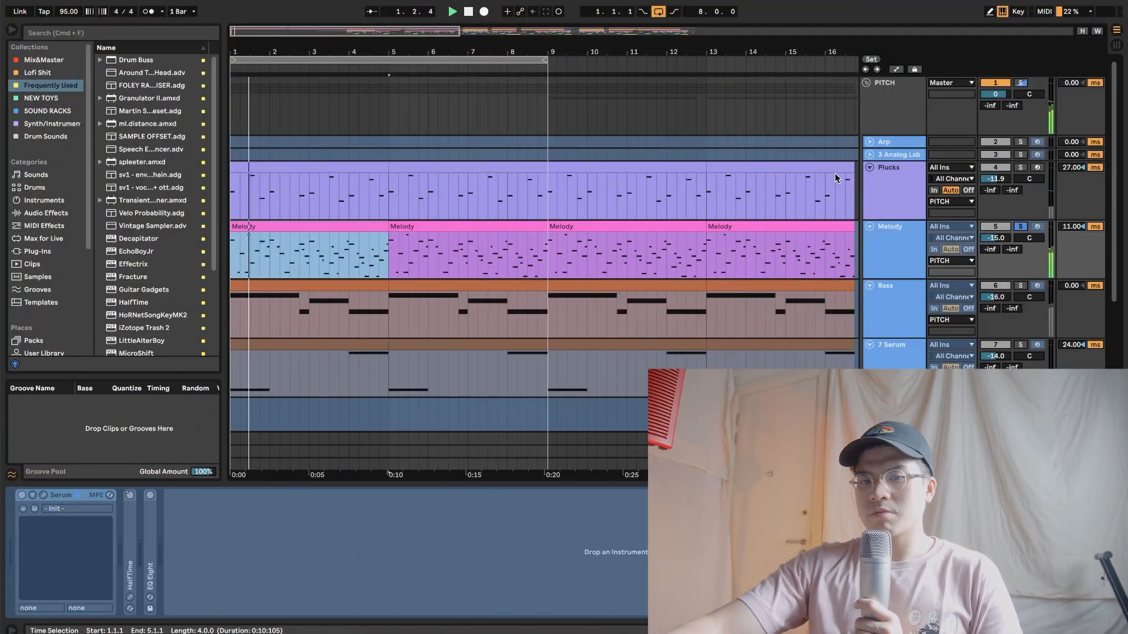
Step: Try to freeze the Plucks track
{"action": "right_click", "coordinate": [902, 184]}
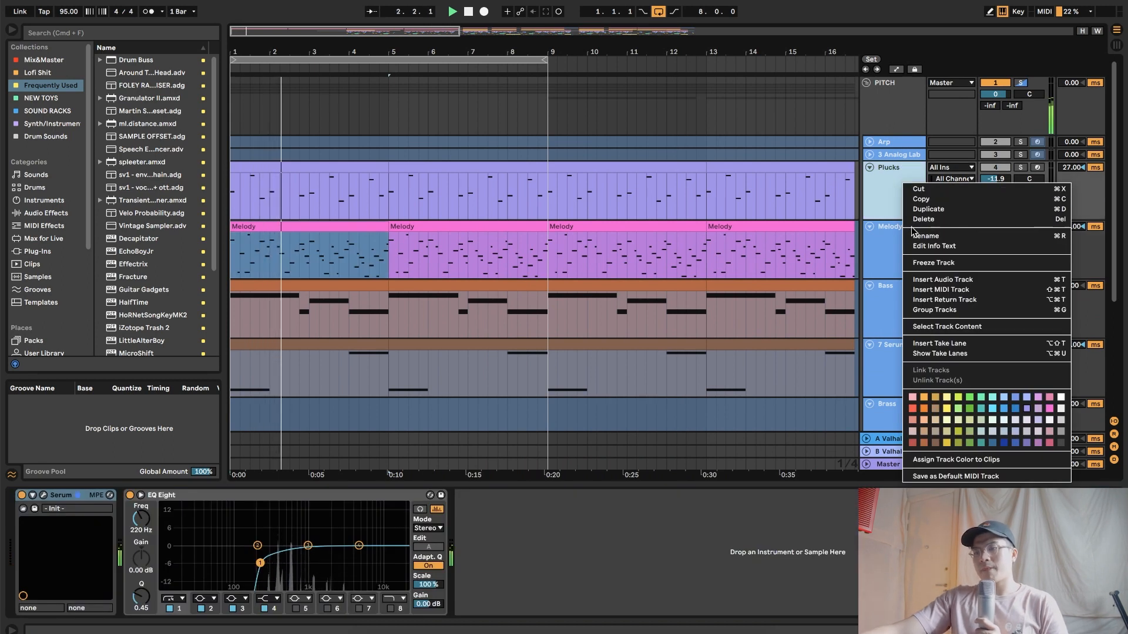
{"action": "left_click", "coordinate": [923, 262]}
{"action": "left_click", "coordinate": [590, 343]}
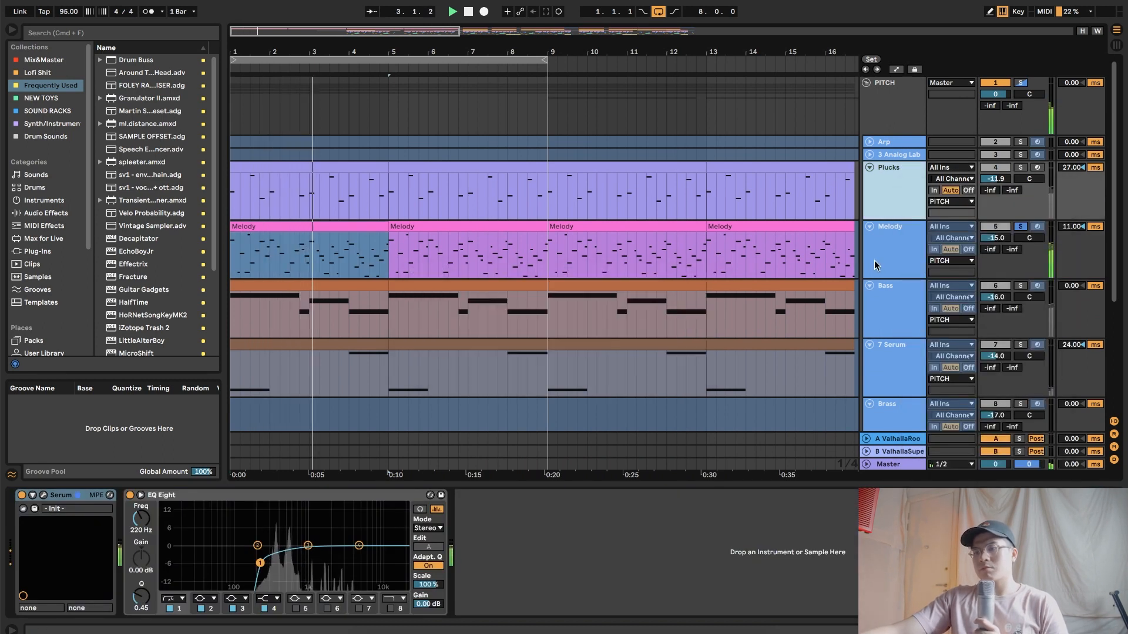
Step: Unfreeze the Melody track and look over the oscillator and effects pages of its Serum patch
{"action": "left_click", "coordinate": [882, 251]}
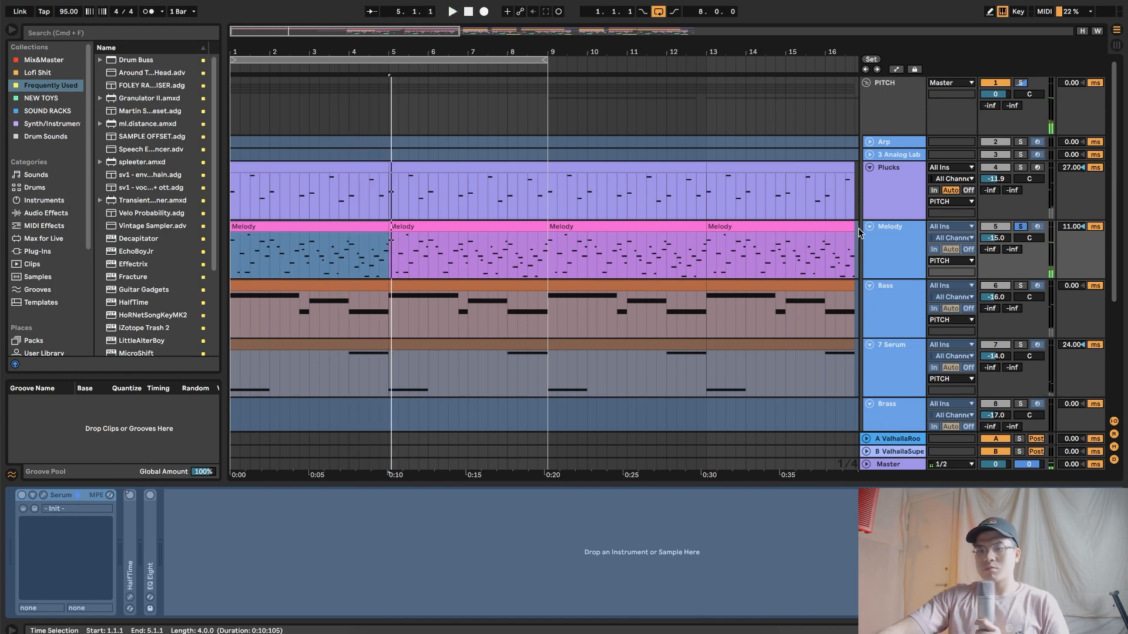
{"action": "right_click", "coordinate": [890, 228]}
{"action": "left_click", "coordinate": [881, 327]}
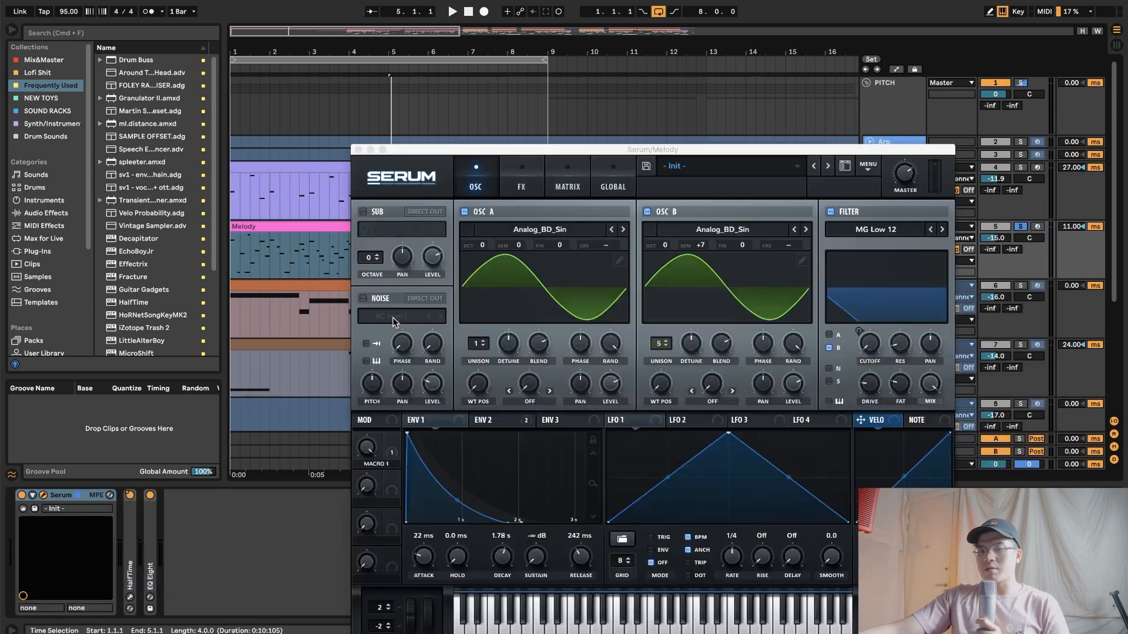
{"action": "left_click_drag", "start_coordinate": [645, 155], "coordinate": [624, 121]}
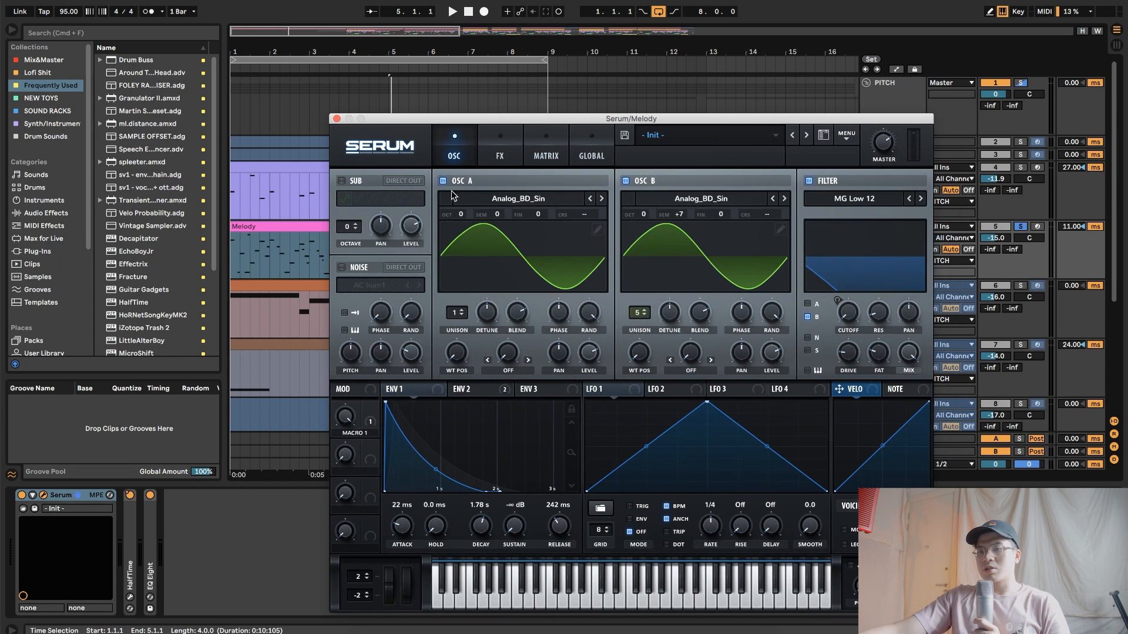
{"action": "left_click", "coordinate": [496, 154]}
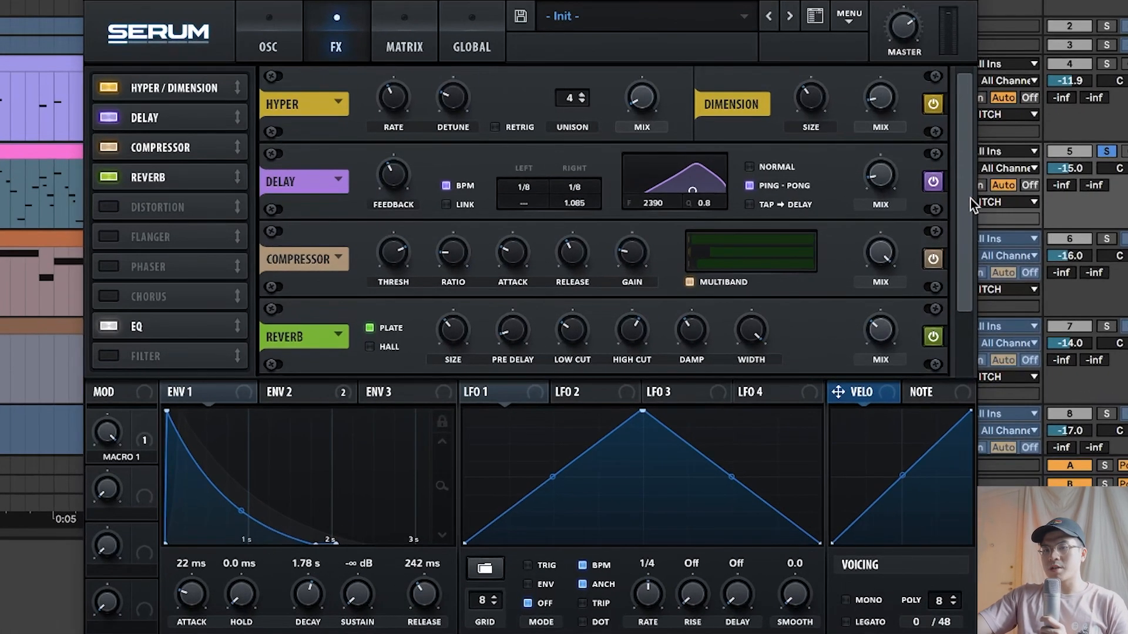
{"action": "left_click_drag", "start_coordinate": [926, 259], "coordinate": [896, 153]}
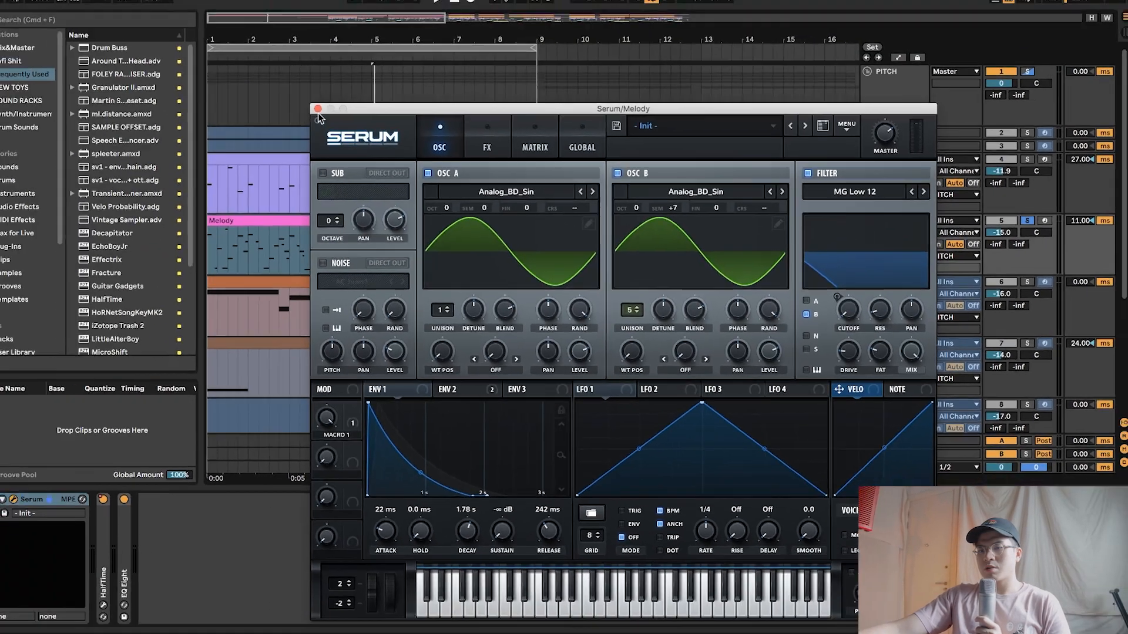
Step: Play the soloed Melody track, expand its HalfTime device and delete the automation of the device's on/off switch
{"action": "key", "text": "space"}
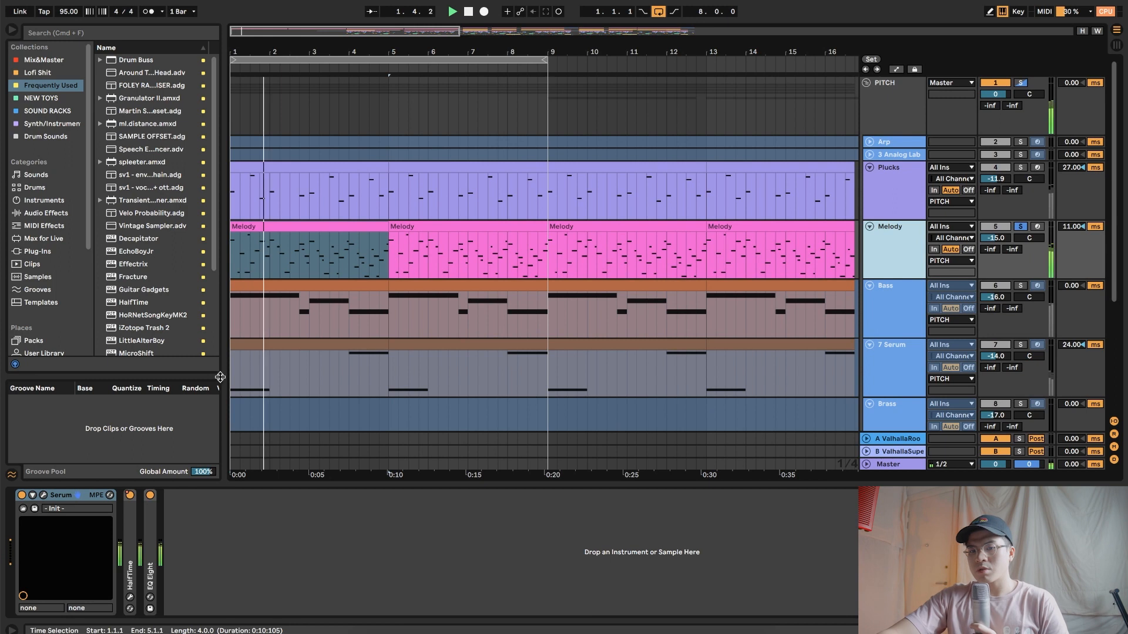
{"action": "double_click", "coordinate": [133, 518]}
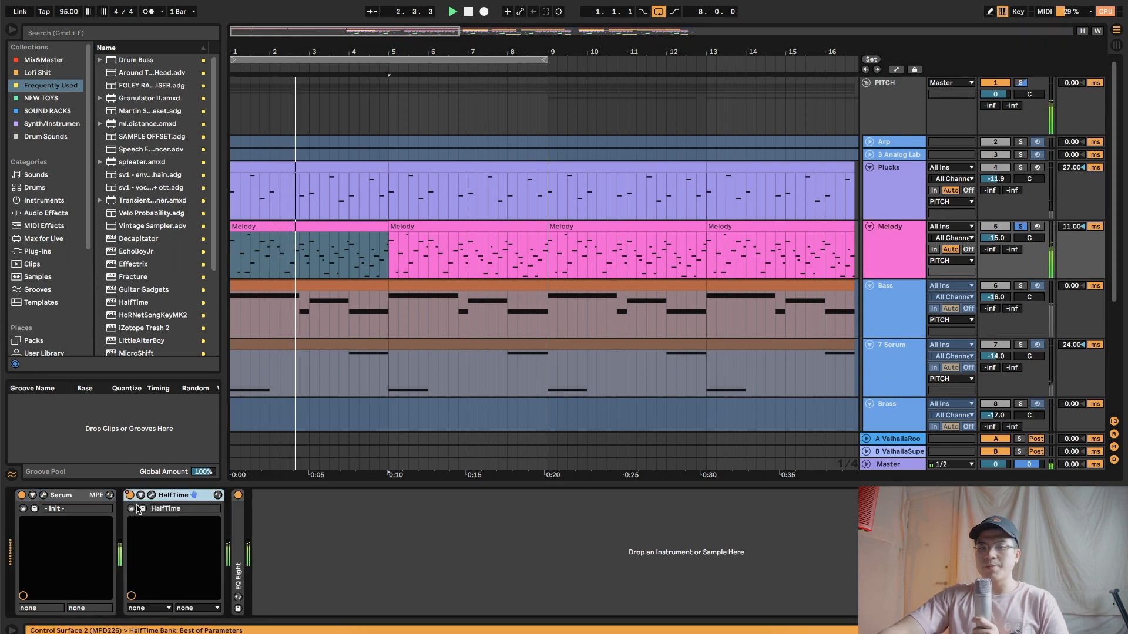
{"action": "left_click", "coordinate": [130, 496]}
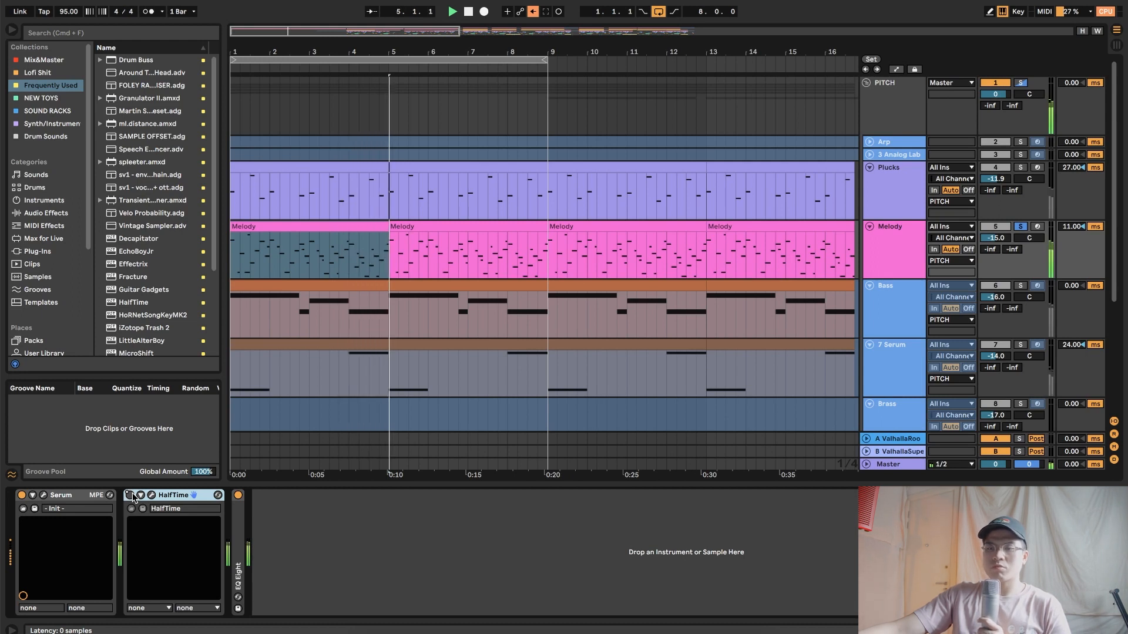
{"action": "right_click", "coordinate": [132, 492]}
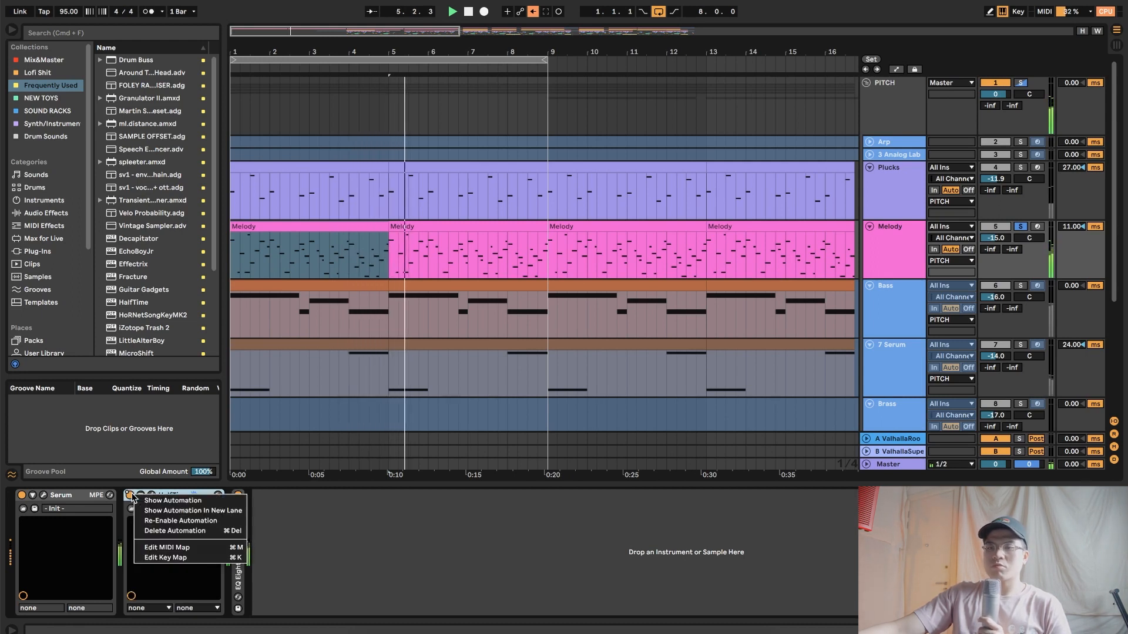
{"action": "left_click", "coordinate": [158, 531]}
Step: Inspect the EQ Eight curve on the Melody track and collapse the device again
{"action": "scroll", "coordinate": [438, 209], "scroll_direction": "down", "scroll_amount": 3}
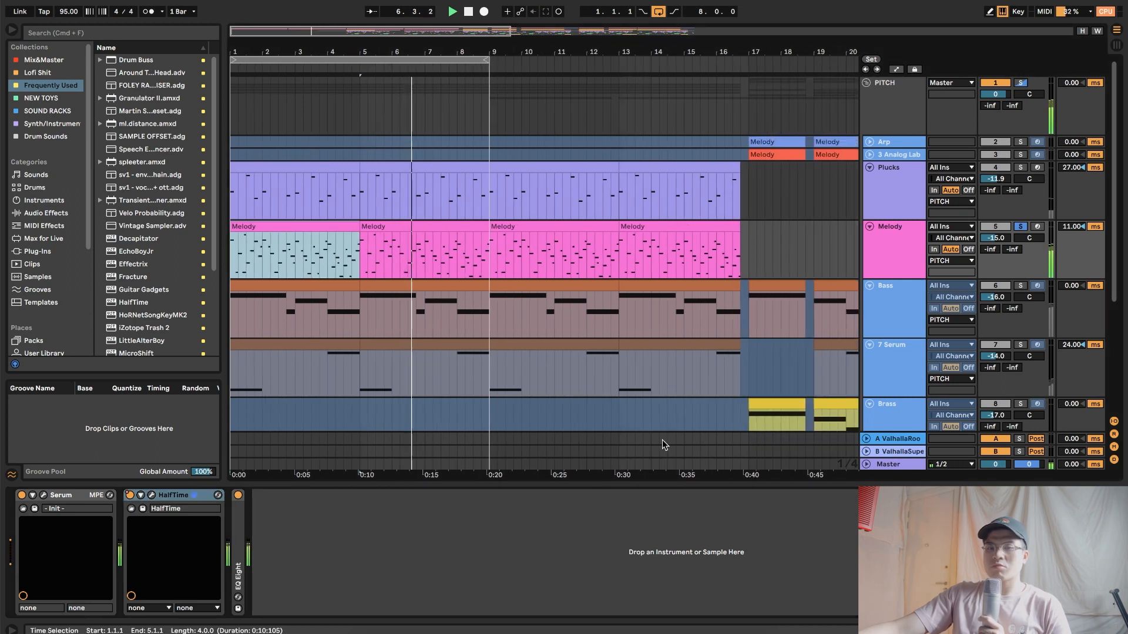
{"action": "double_click", "coordinate": [237, 509]}
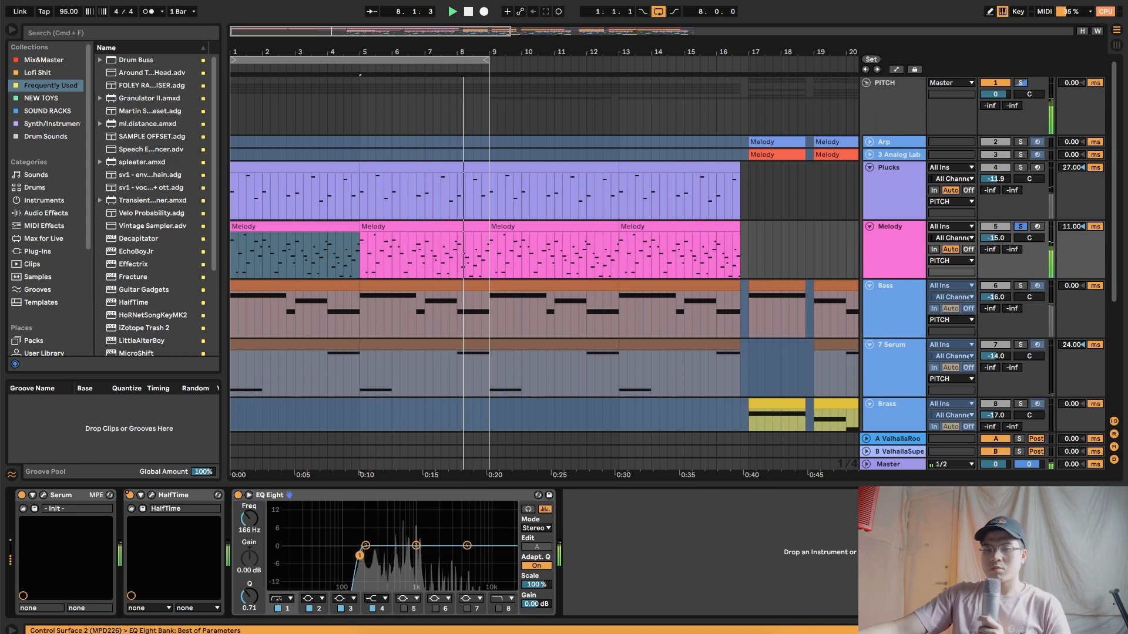
{"action": "double_click", "coordinate": [415, 490]}
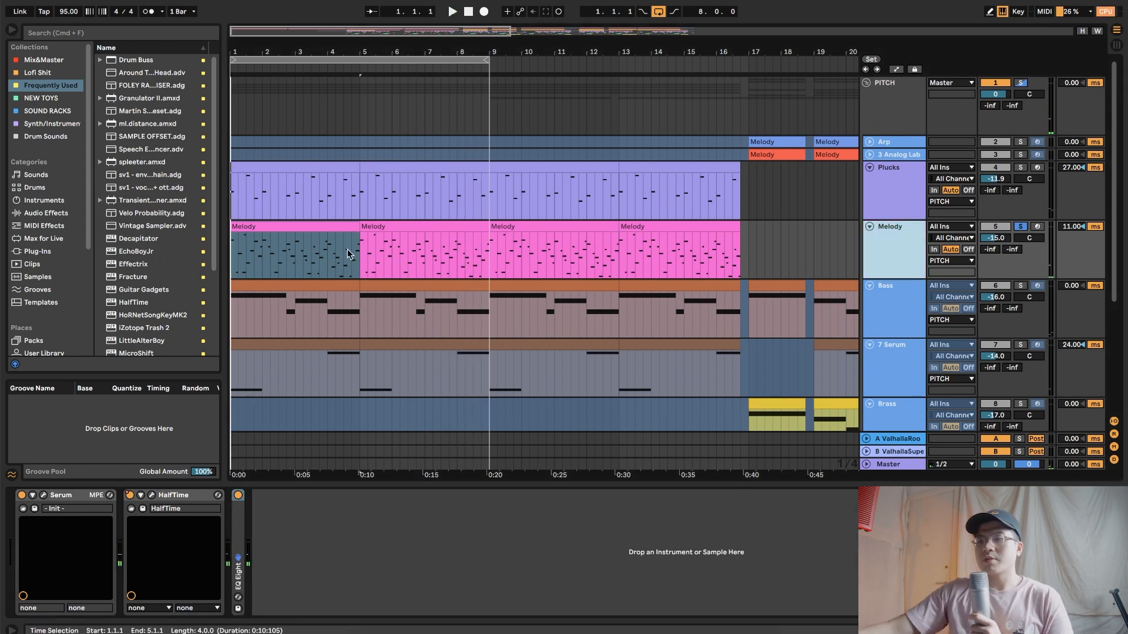
Step: Add Effectrix to the Melody track and, during playback, draw a Loop block on steps 6–9 and a Reverse block on steps 20–23
{"action": "scroll", "coordinate": [111, 242], "scroll_direction": "down", "scroll_amount": 2}
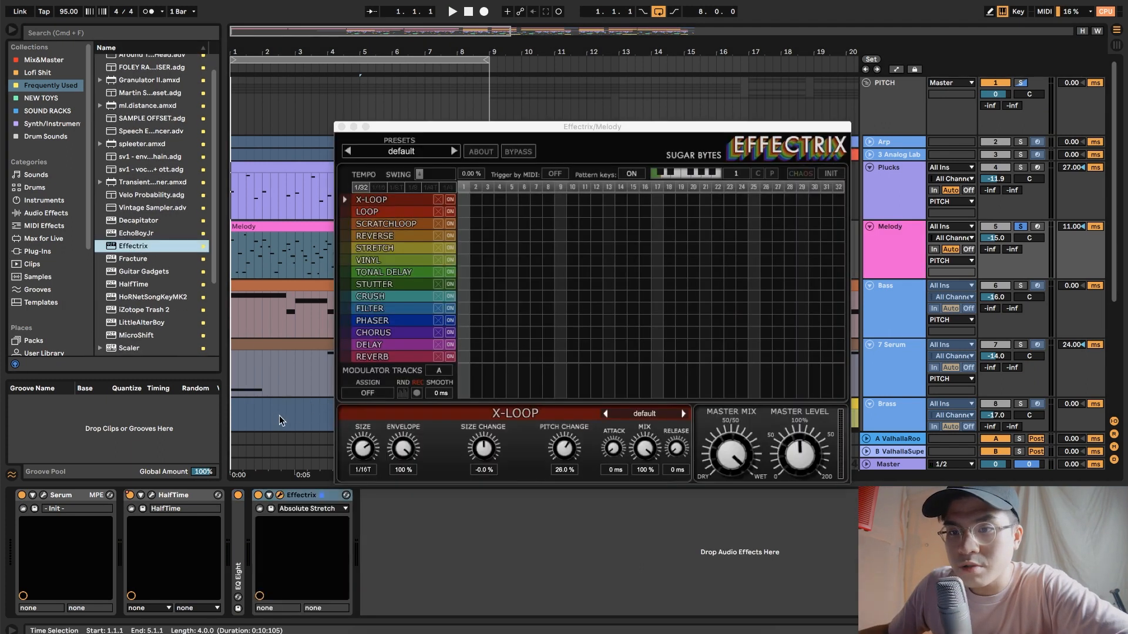
{"action": "left_click_drag", "start_coordinate": [517, 212], "coordinate": [564, 210]}
{"action": "key", "text": "space"}
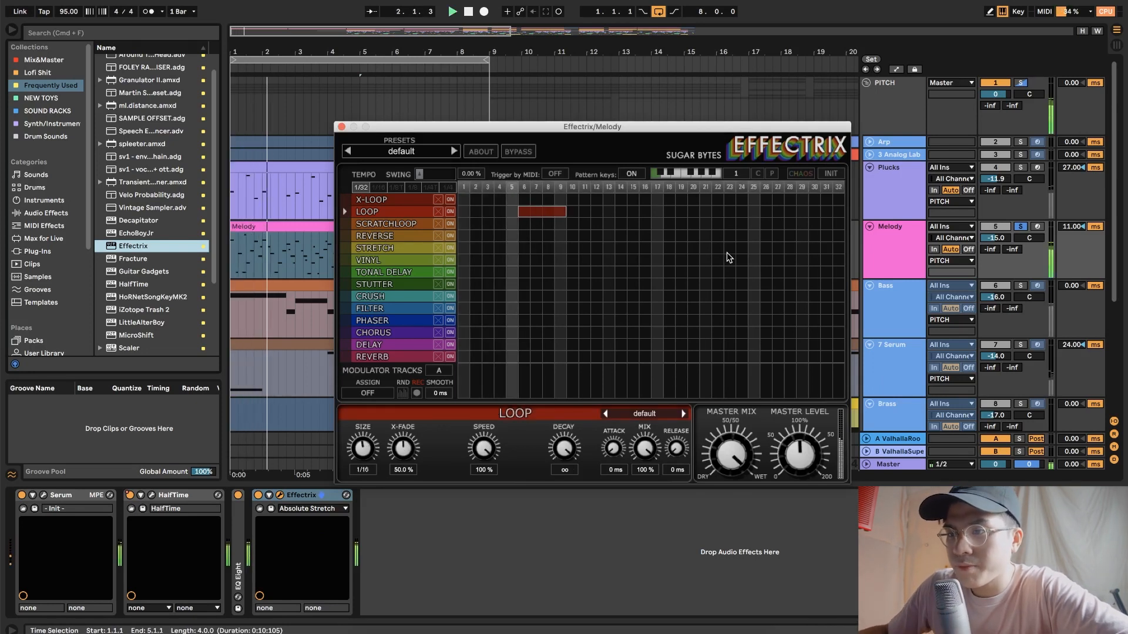
{"action": "left_click_drag", "start_coordinate": [689, 235], "coordinate": [731, 237]}
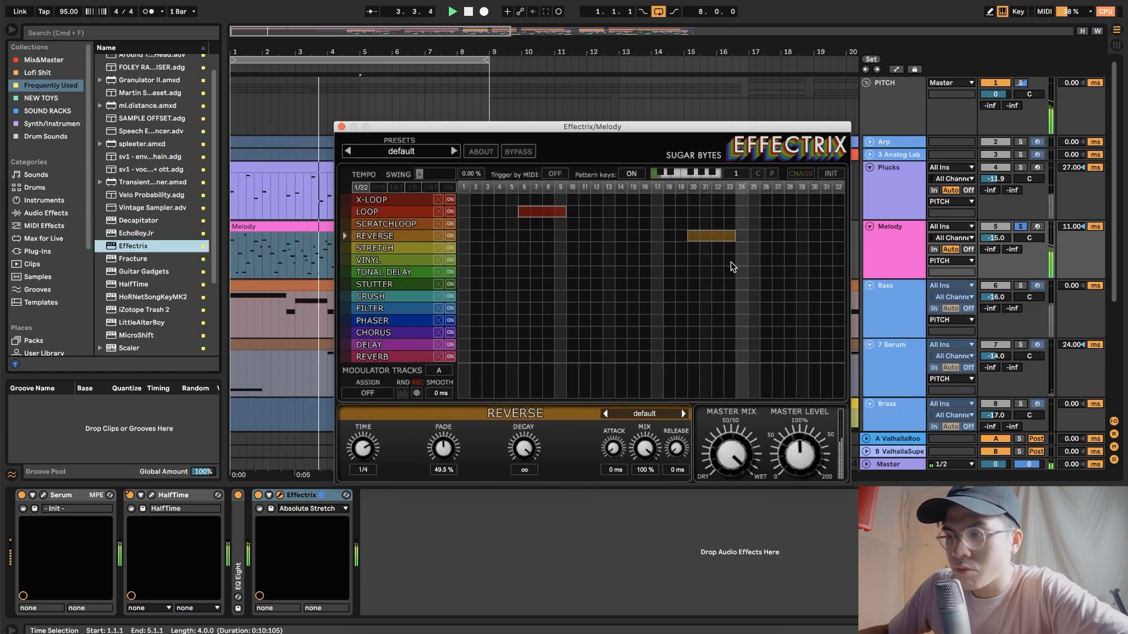
Step: Replace the Effectrix blocks with shorter ones: Loop on steps 7–8 and Reverse on steps 23–24
{"action": "left_click", "coordinate": [527, 211]}
{"action": "double_click", "coordinate": [527, 212]}
{"action": "left_click_drag", "start_coordinate": [537, 212], "coordinate": [552, 212]}
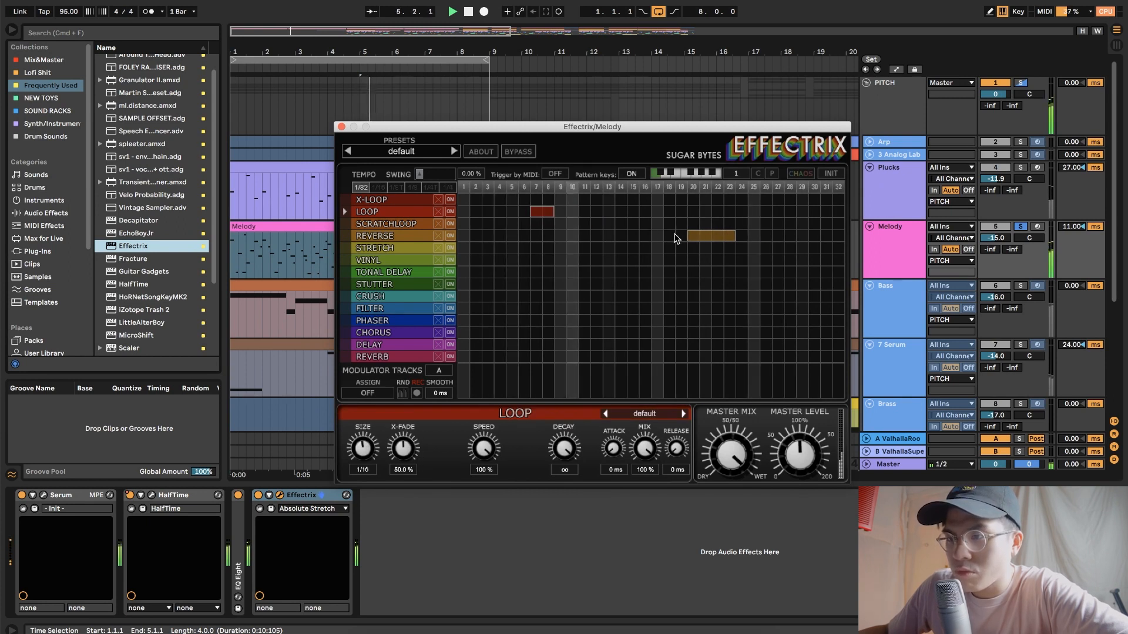
{"action": "double_click", "coordinate": [691, 235]}
{"action": "left_click_drag", "start_coordinate": [727, 235], "coordinate": [743, 236]}
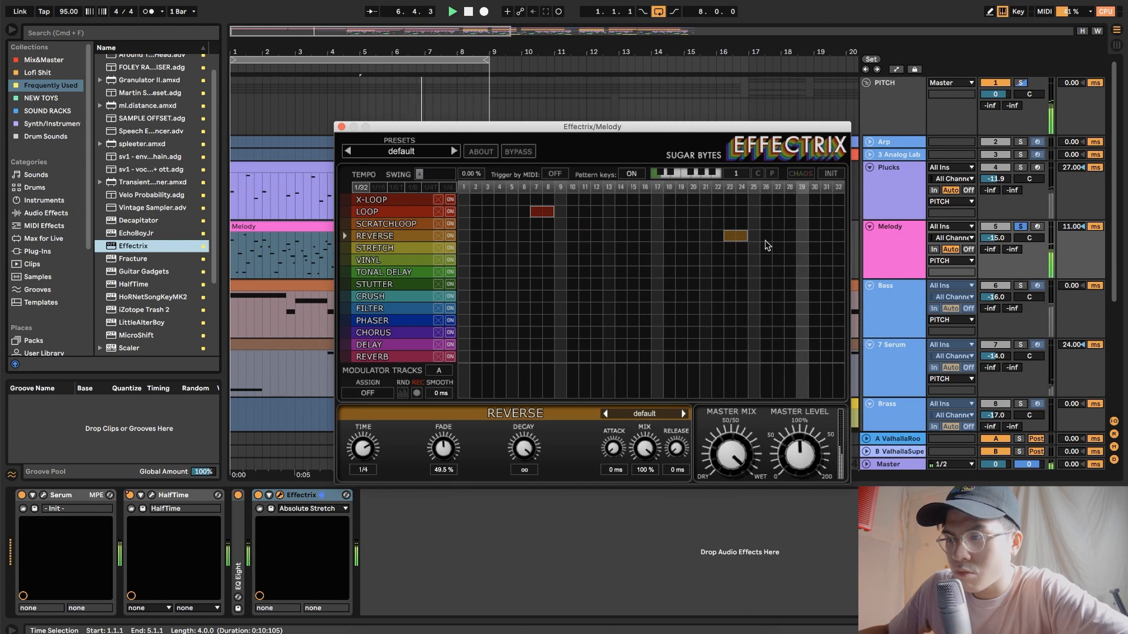
Step: Place a one-step Stutter block on step 1 of the Effectrix sequencer
{"action": "left_click", "coordinate": [478, 284]}
{"action": "left_click", "coordinate": [466, 284]}
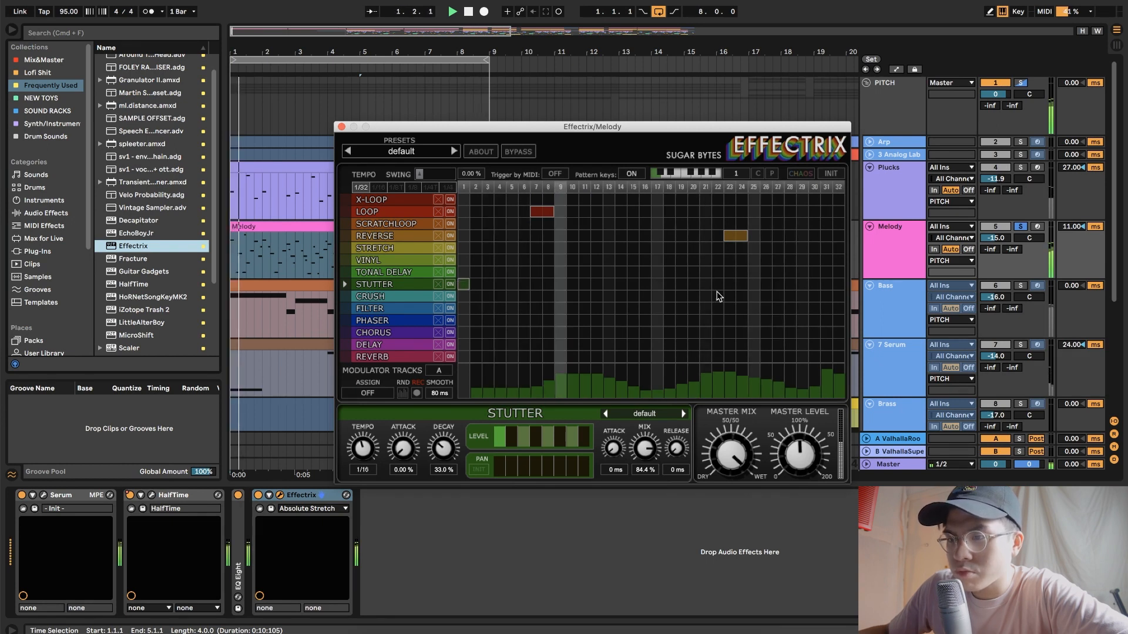
Step: Draw a Stutter block on steps 17–19 and a Stretch block on steps 14–17 in Effectrix, and start playback
{"action": "left_click_drag", "start_coordinate": [657, 283], "coordinate": [684, 284]}
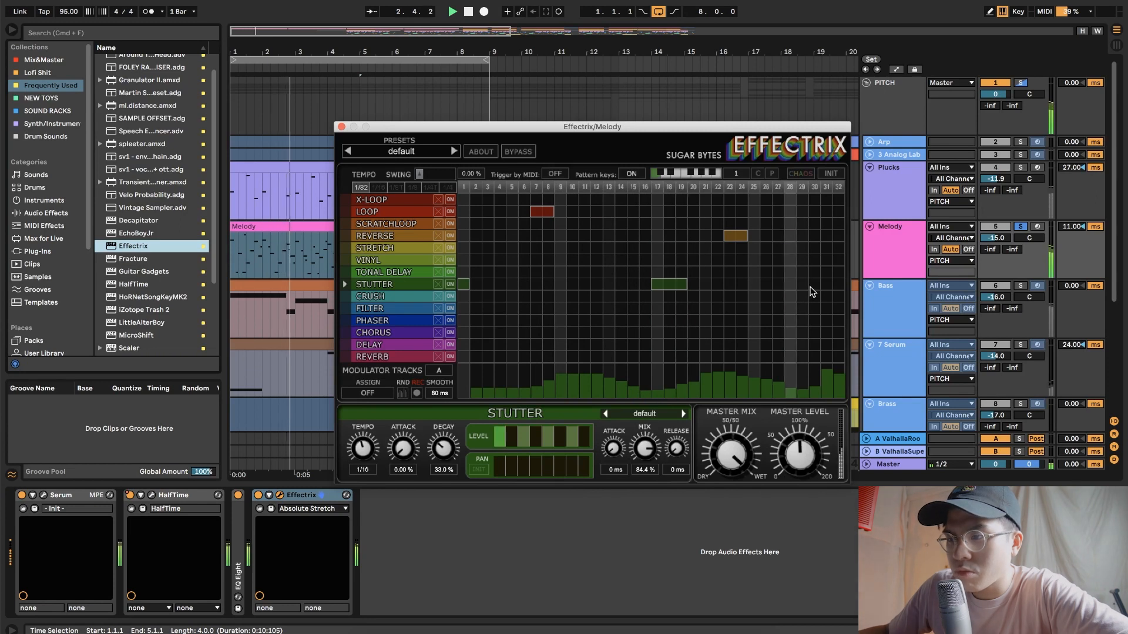
{"action": "left_click", "coordinate": [341, 127]}
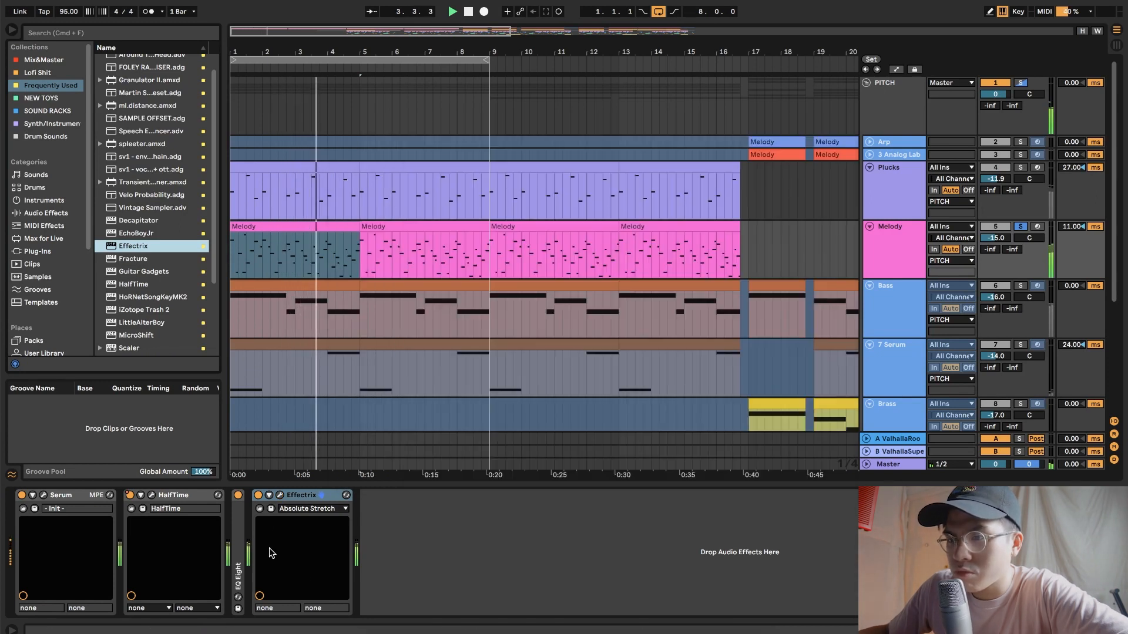
{"action": "left_click", "coordinate": [279, 496]}
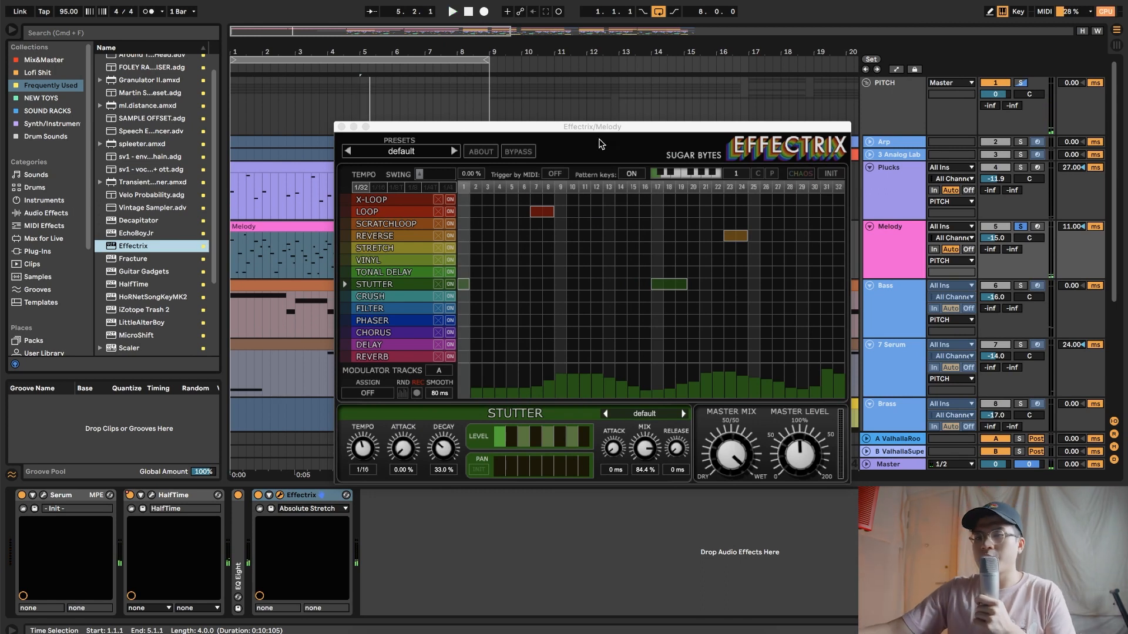
{"action": "left_click_drag", "start_coordinate": [594, 130], "coordinate": [557, 111]}
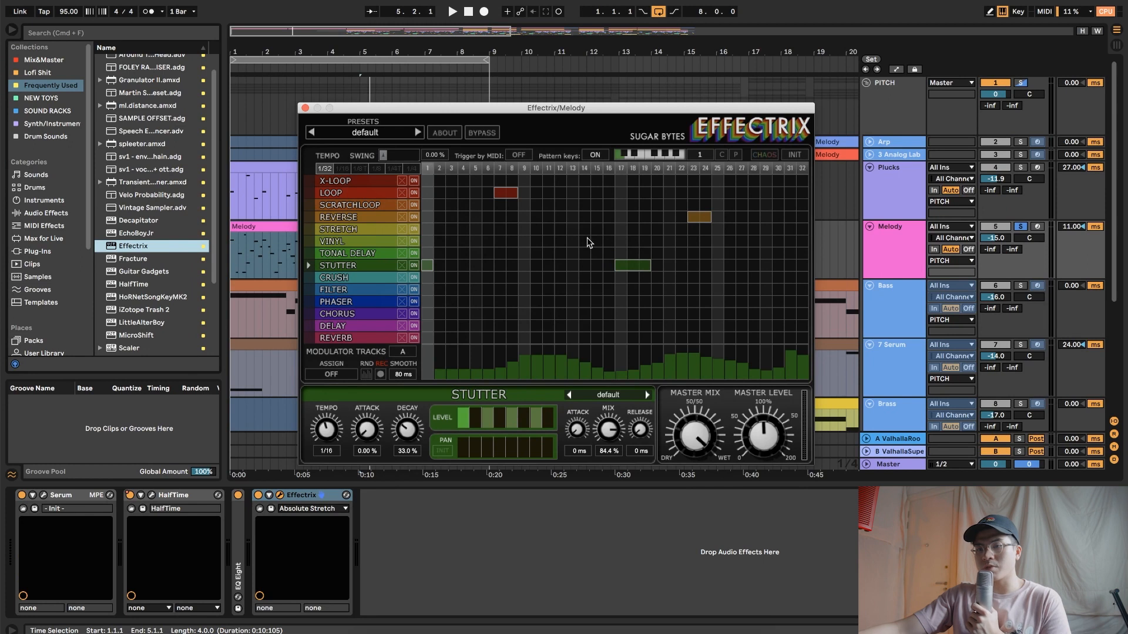
{"action": "left_click_drag", "start_coordinate": [584, 229], "coordinate": [614, 228]}
{"action": "key", "text": "space"}
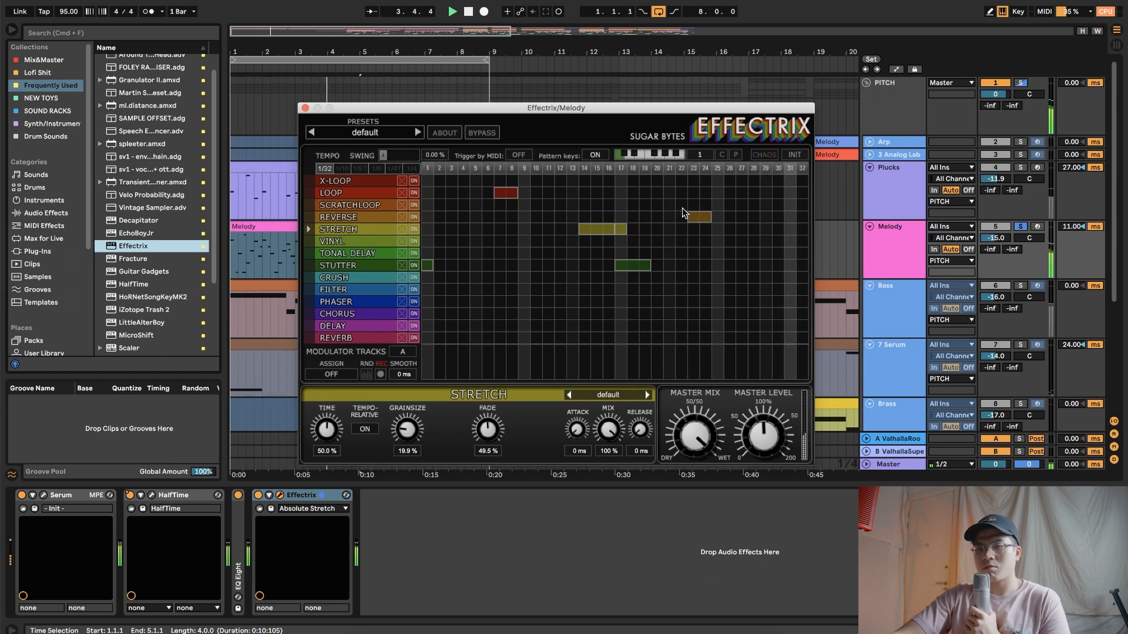
Step: Add a two-step Scratchloop block, move it to steps 31–32, and close Effectrix
{"action": "left_click", "coordinate": [646, 205]}
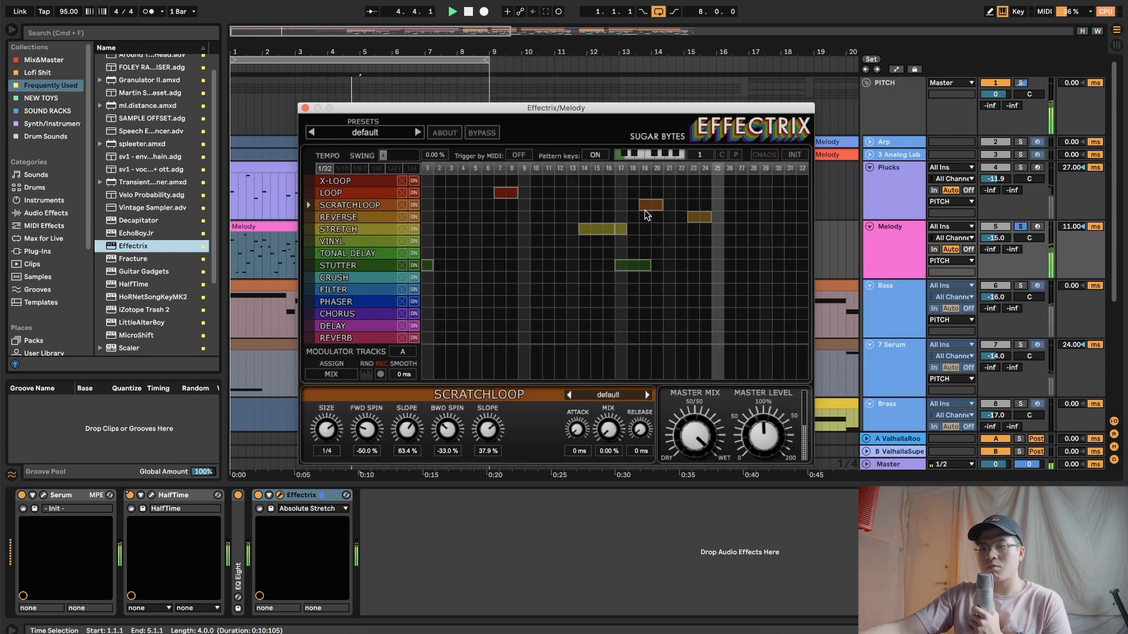
{"action": "left_click_drag", "start_coordinate": [650, 207], "coordinate": [788, 204]}
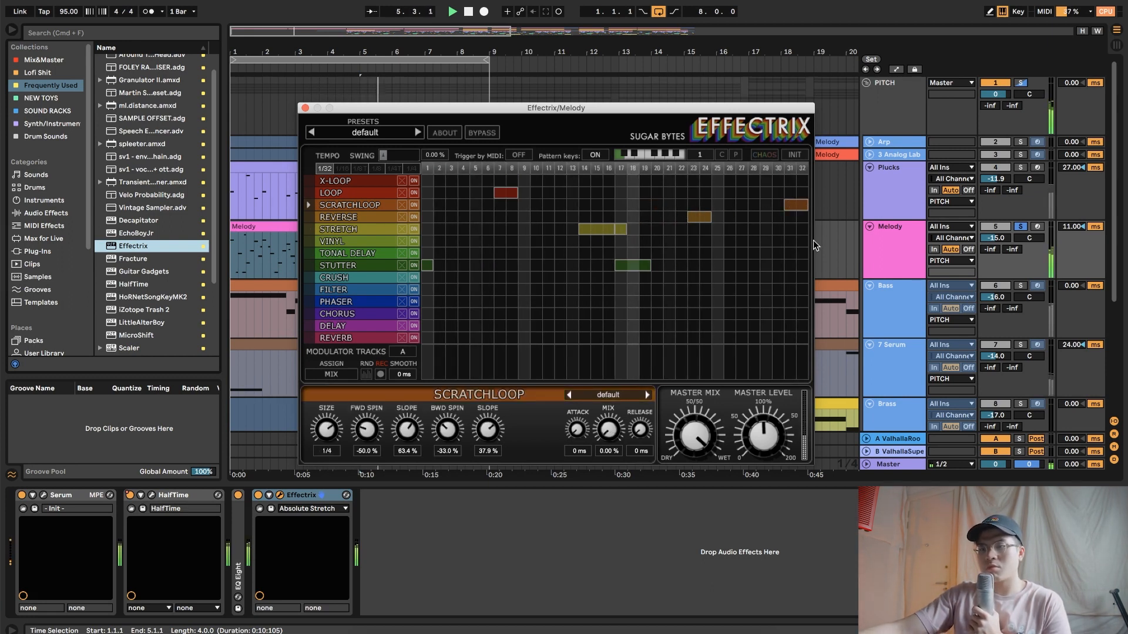
{"action": "left_click", "coordinate": [305, 108]}
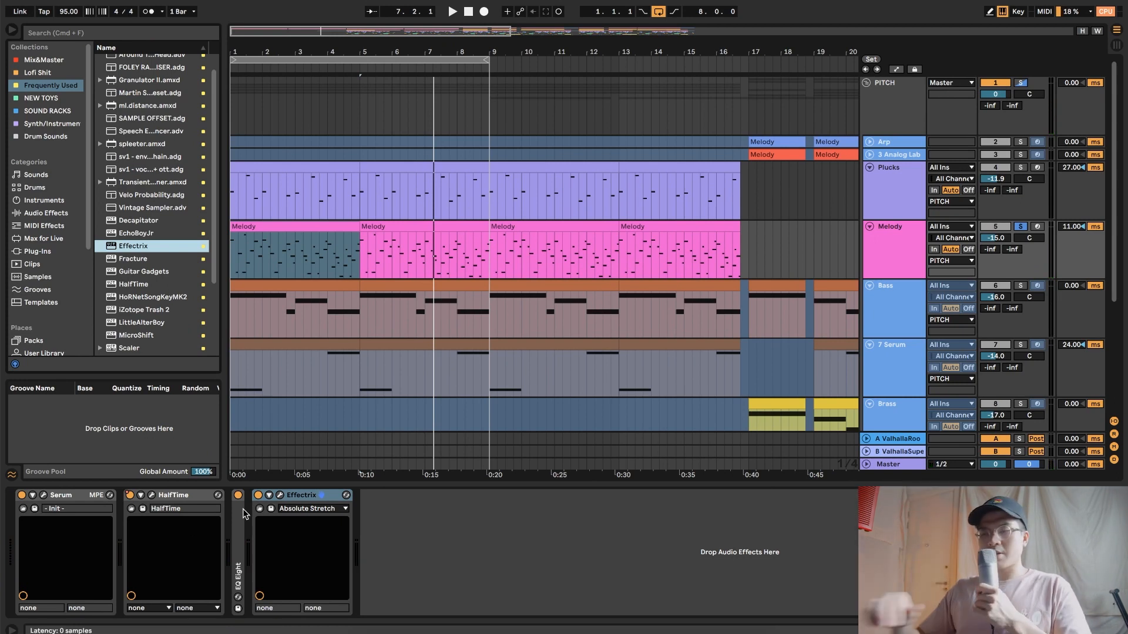
Step: Solo the Bass track, show its device chain, and play its first clip from bar 1
{"action": "left_click_drag", "start_coordinate": [408, 484], "coordinate": [410, 544]}
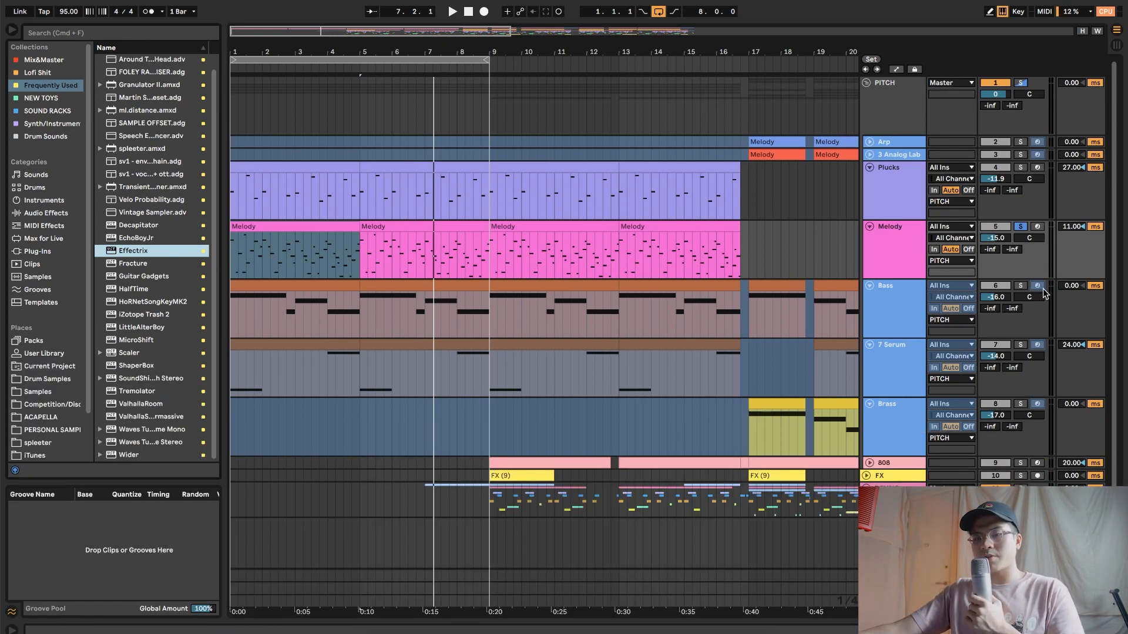
{"action": "left_click", "coordinate": [1021, 286], "text": "super"}
{"action": "double_click", "coordinate": [907, 293]}
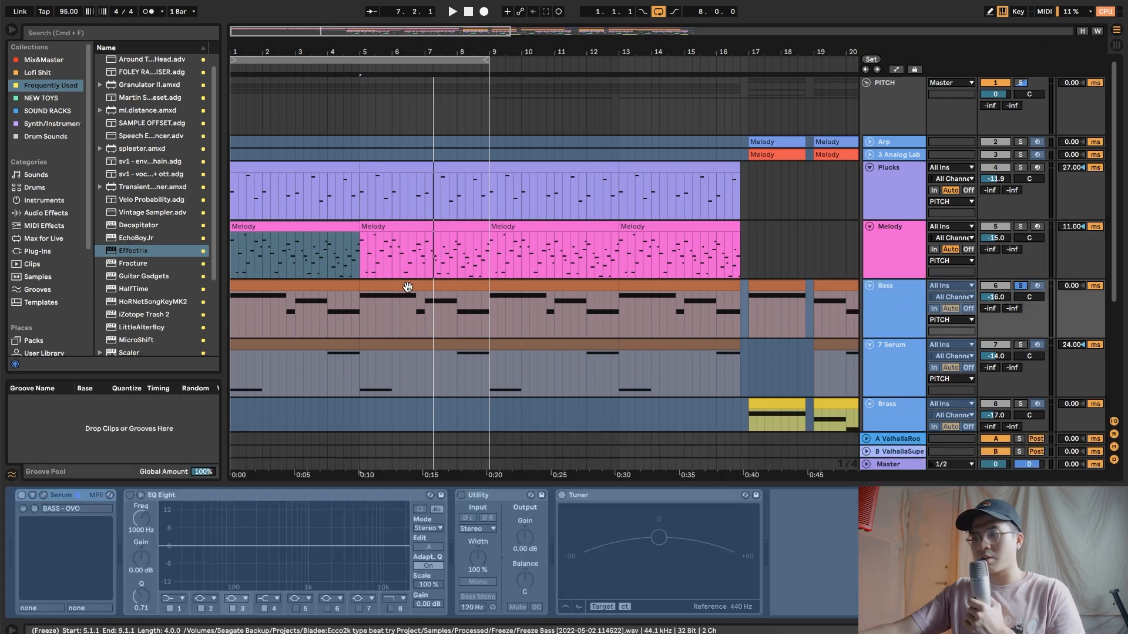
{"action": "left_click", "coordinate": [337, 288]}
{"action": "key", "text": "space"}
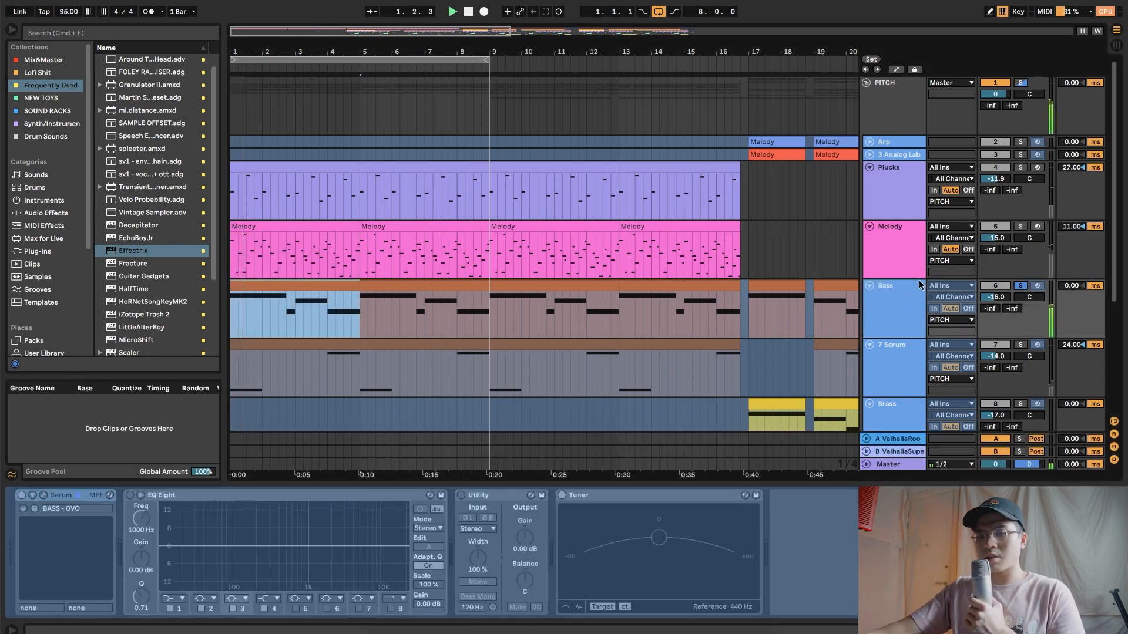
Step: Unfreeze the Bass track and set the EQ Eight band 4 low-pass frequency to 976 Hz
{"action": "right_click", "coordinate": [888, 304]}
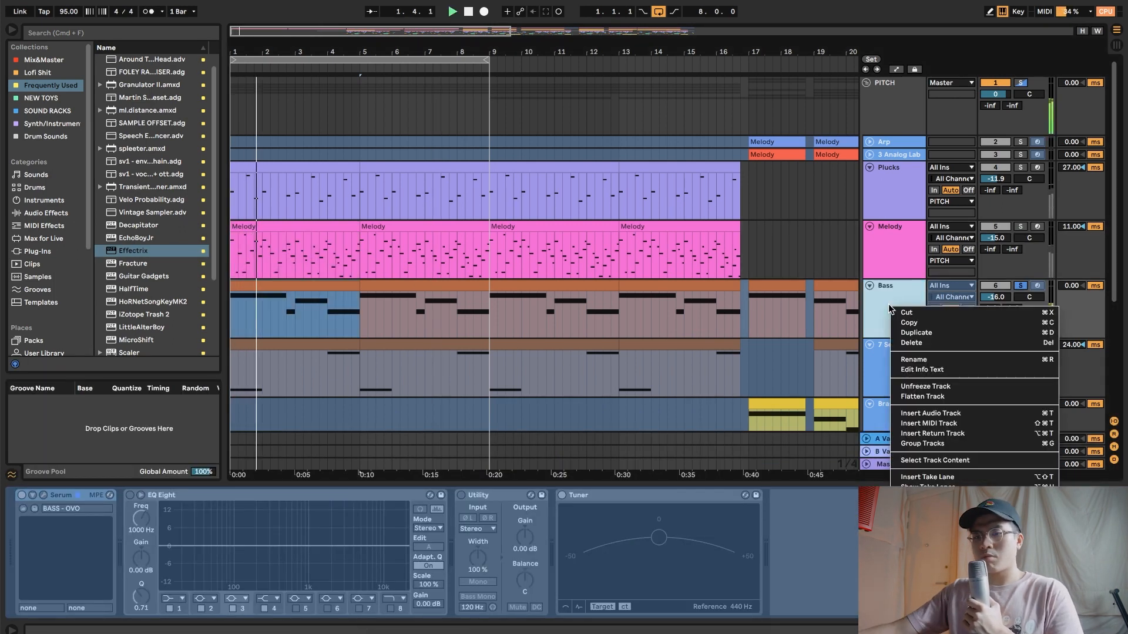
{"action": "left_click", "coordinate": [925, 386]}
{"action": "left_click", "coordinate": [130, 496]}
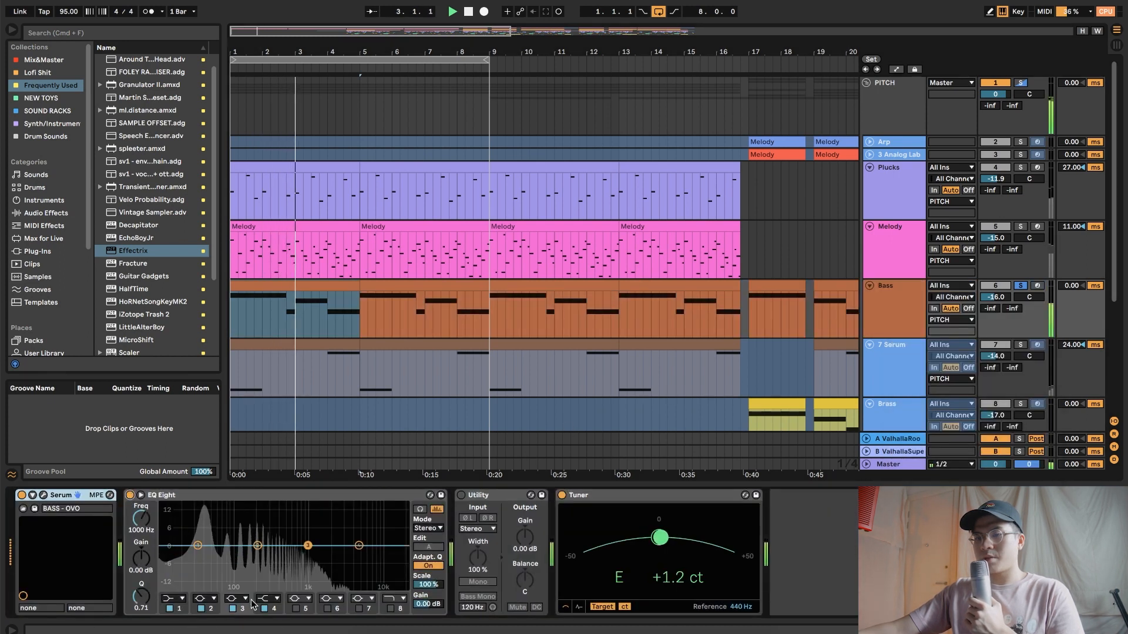
{"action": "left_click_drag", "start_coordinate": [150, 524], "coordinate": [151, 543]}
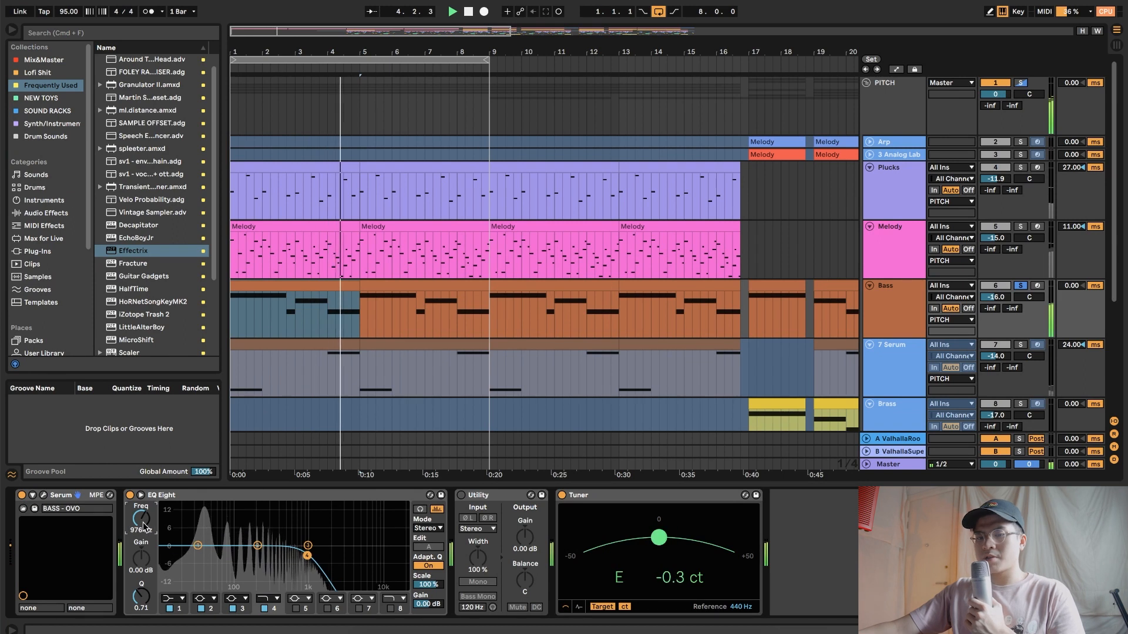
Step: Examine the Bass track's BASS - OVO patch in Serum and its place in the LUSH - Presets folder, and close Serum
{"action": "left_click", "coordinate": [44, 496]}
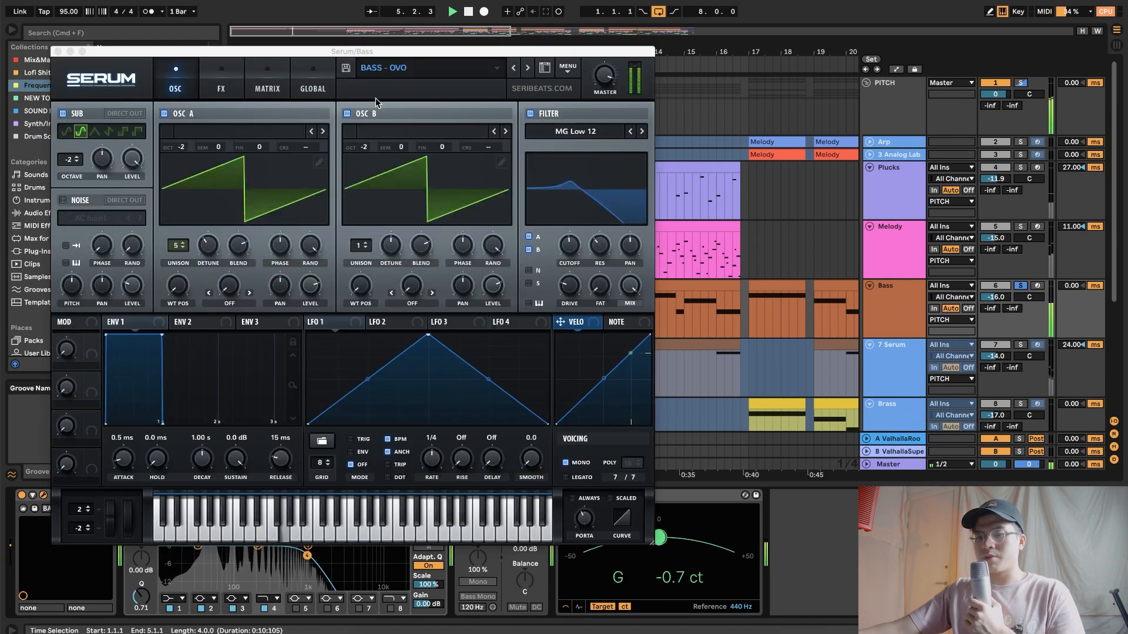
{"action": "left_click", "coordinate": [405, 68]}
{"action": "mouse_move", "coordinate": [419, 172]}
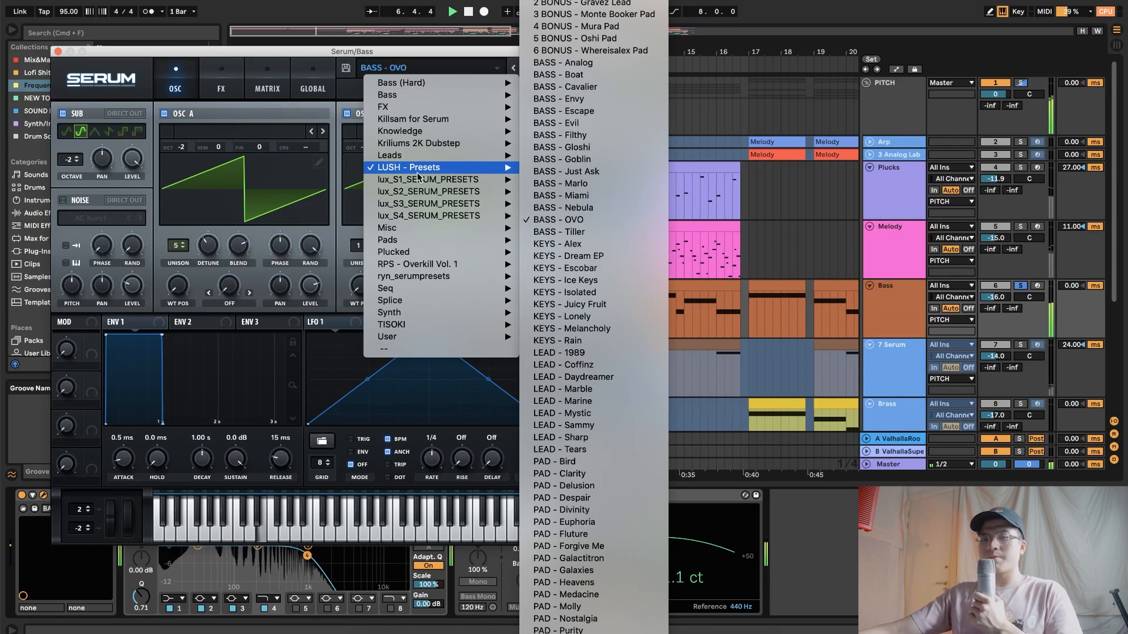
{"action": "left_click", "coordinate": [800, 221]}
{"action": "key", "text": "space"}
{"action": "left_click", "coordinate": [463, 67]}
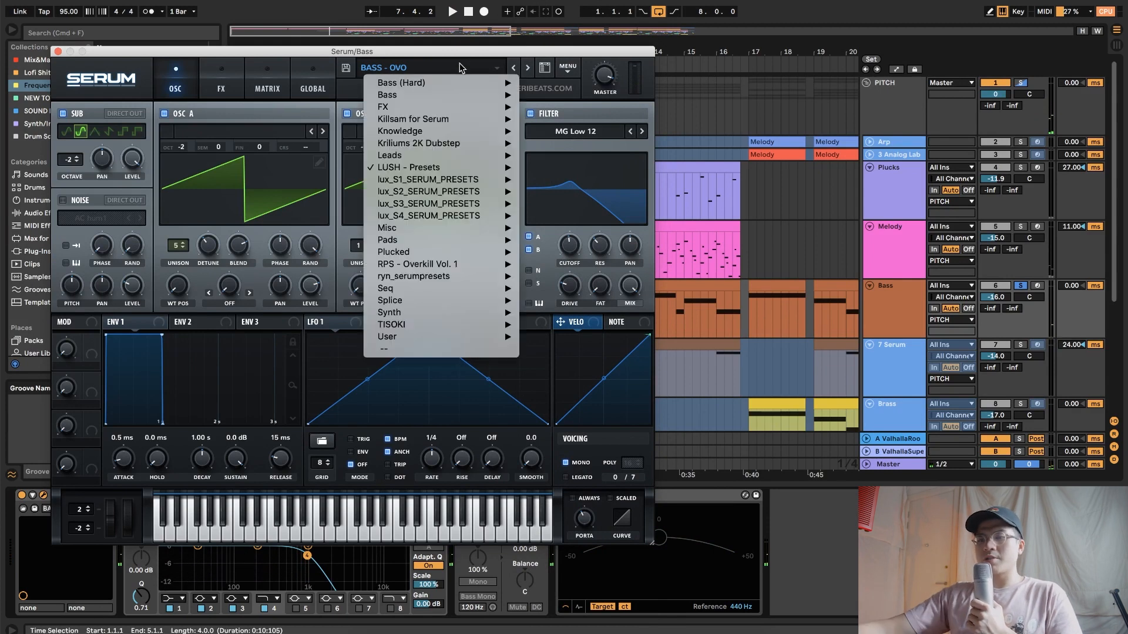
{"action": "mouse_move", "coordinate": [435, 171]}
{"action": "left_click_drag", "start_coordinate": [335, 52], "coordinate": [477, 55]}
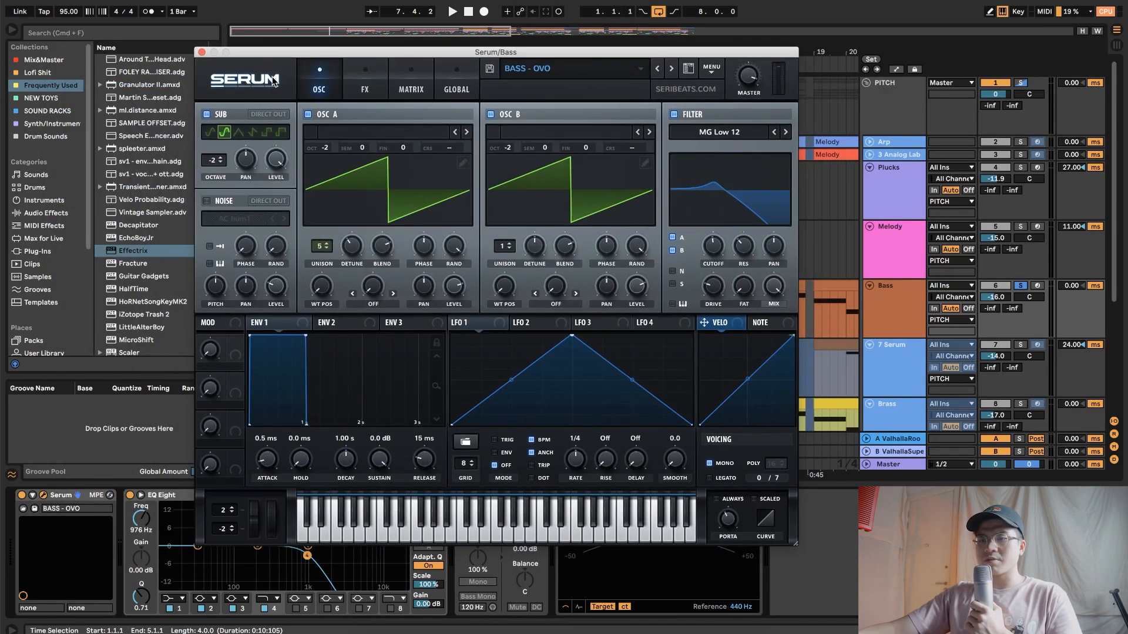
{"action": "left_click", "coordinate": [202, 52]}
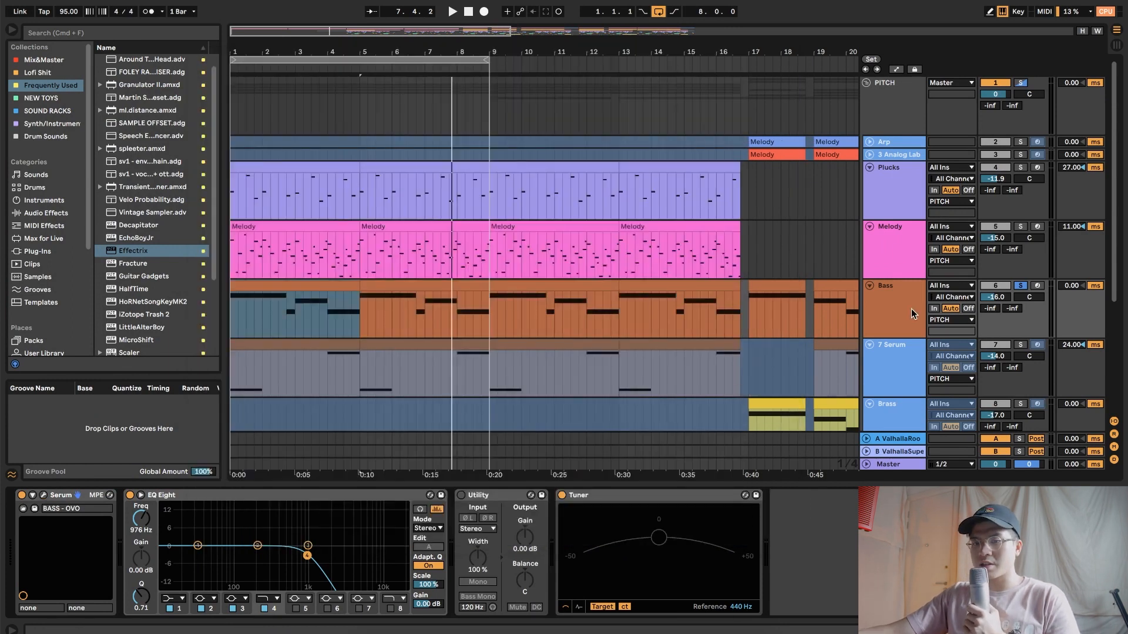
Step: Solo the 7 Serum track, play its first clip from bar 1, and unfreeze the track
{"action": "scroll", "coordinate": [911, 308], "scroll_direction": "down", "scroll_amount": 5}
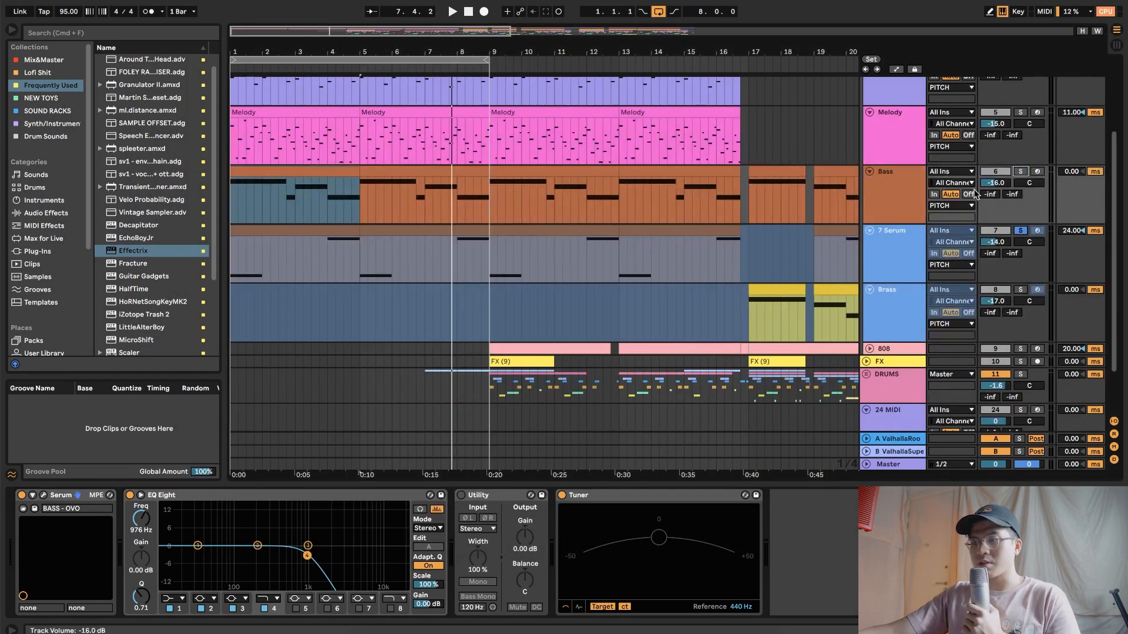
{"action": "left_click", "coordinate": [895, 245]}
{"action": "left_click", "coordinate": [272, 234]}
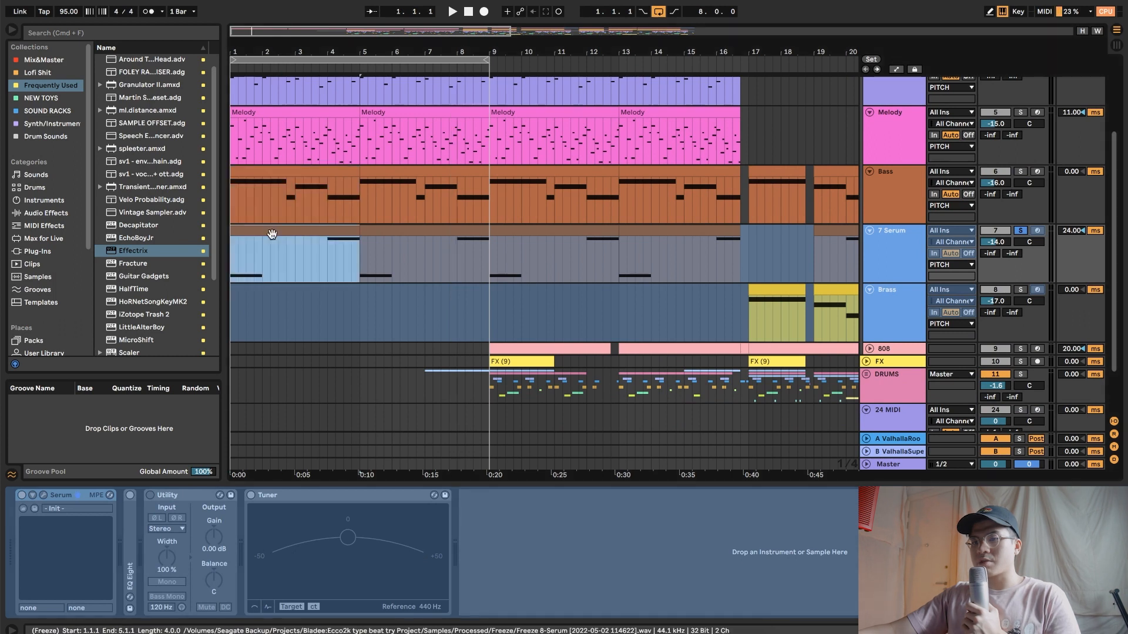
{"action": "key", "text": "space"}
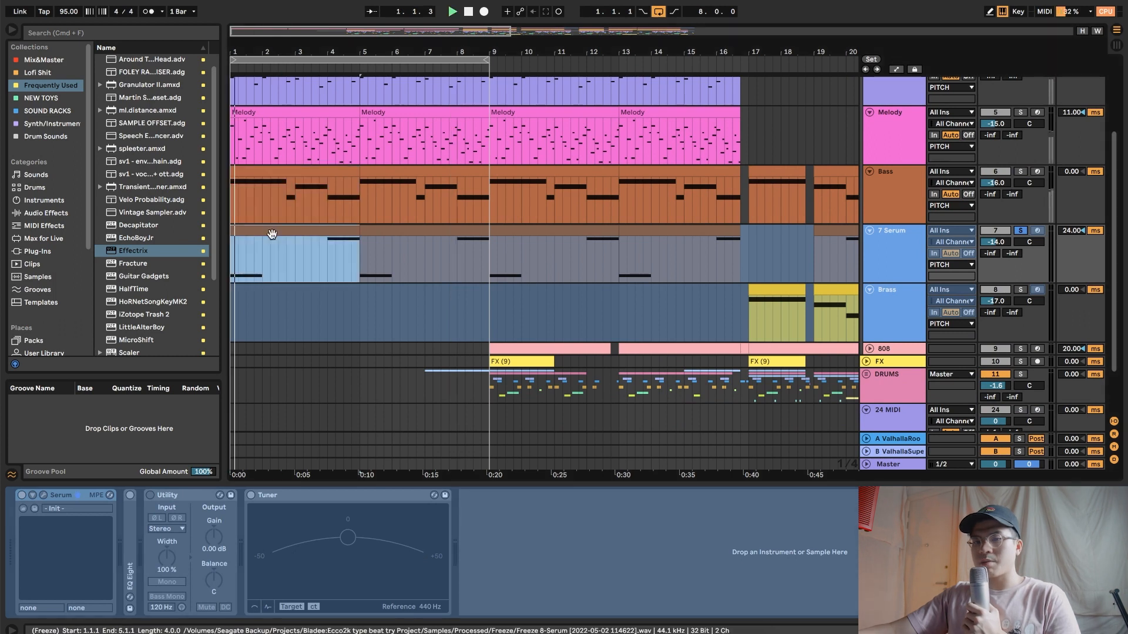
{"action": "right_click", "coordinate": [909, 256]}
{"action": "left_click", "coordinate": [945, 334]}
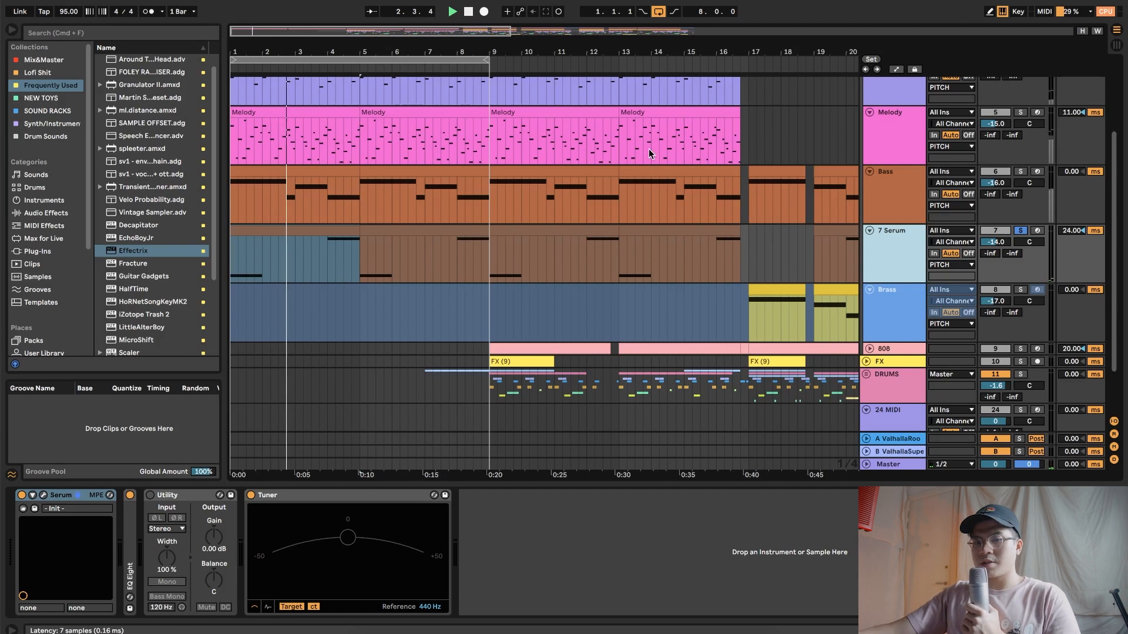
Step: Inspect the 7 Serum patch's oscillators, LFO 2, LFO 1 and FX rack during playback, and close Serum
{"action": "key", "text": "super+alt+p"}
{"action": "left_click", "coordinate": [558, 421]}
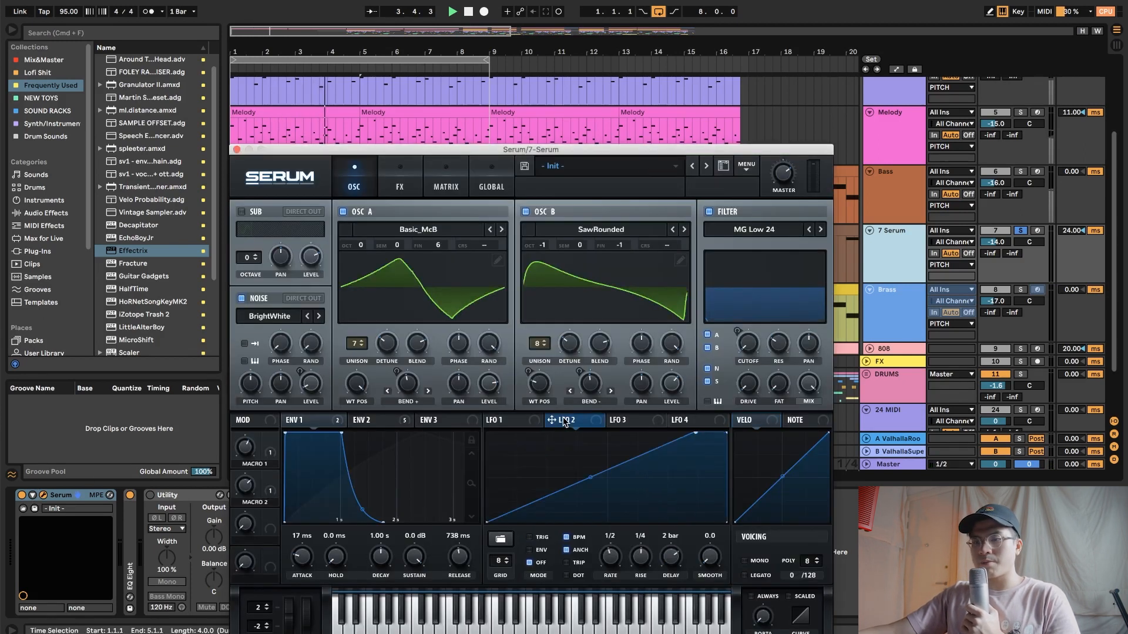
{"action": "left_click", "coordinate": [518, 424]}
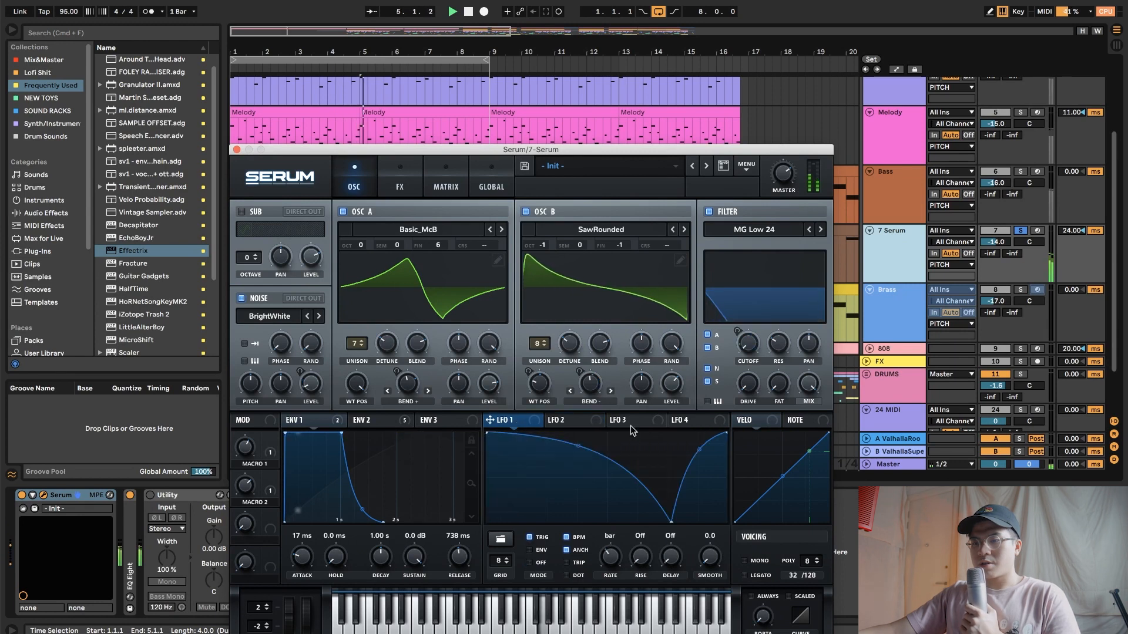
{"action": "left_click", "coordinate": [406, 162]}
{"action": "left_click_drag", "start_coordinate": [826, 256], "coordinate": [841, 155]}
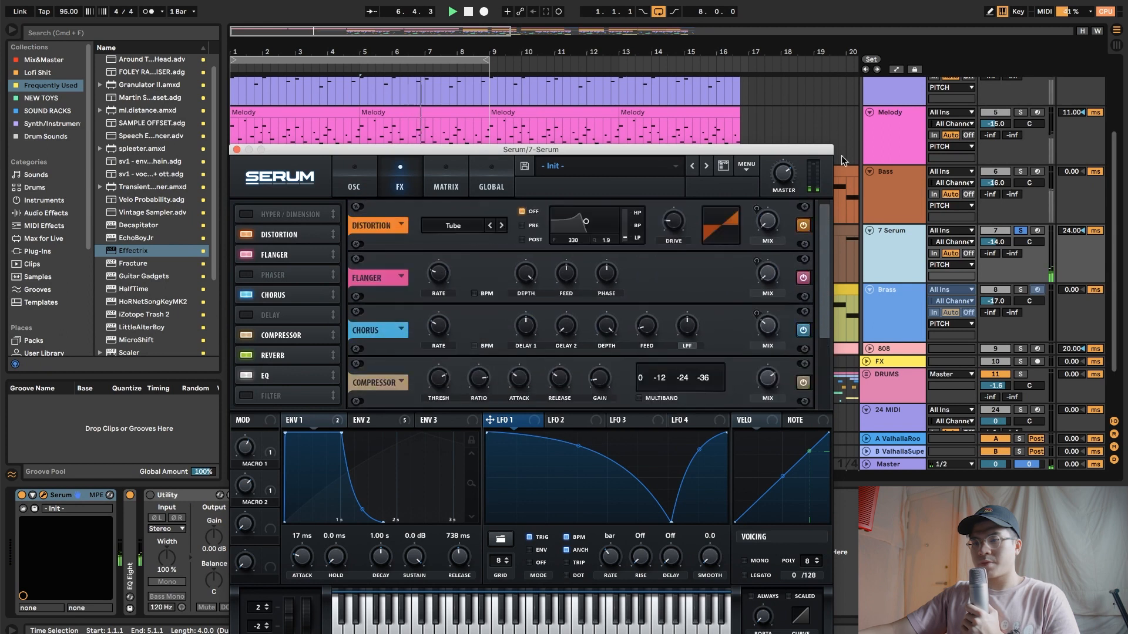
{"action": "left_click", "coordinate": [236, 149]}
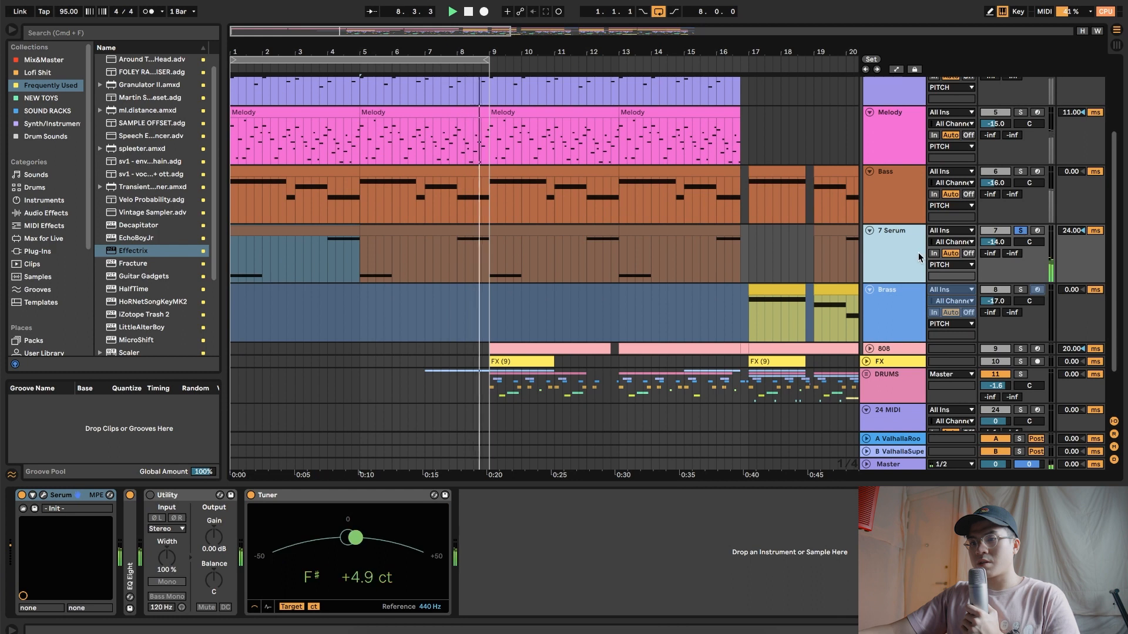
Step: Stop playback and review the 7 Serum patch's oscillator, noise and filter settings again, closing Serum when done
{"action": "left_click", "coordinate": [43, 495]}
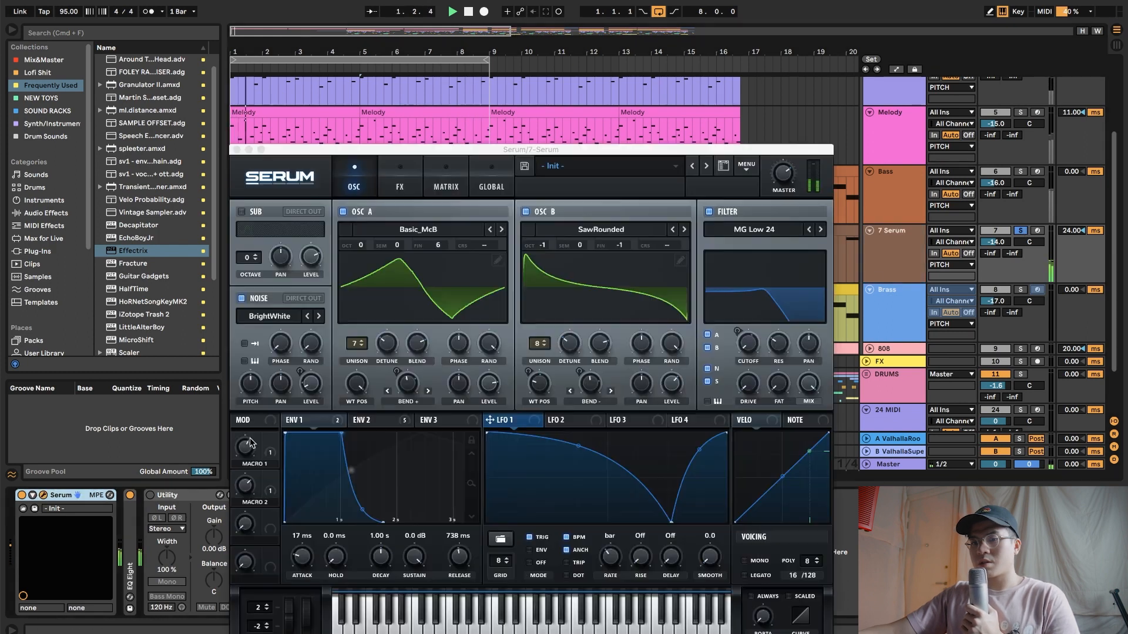
{"action": "left_click", "coordinate": [798, 115]}
{"action": "key", "text": "space"}
{"action": "scroll", "coordinate": [870, 176], "scroll_direction": "down", "scroll_amount": 2}
{"action": "left_click", "coordinate": [878, 181]}
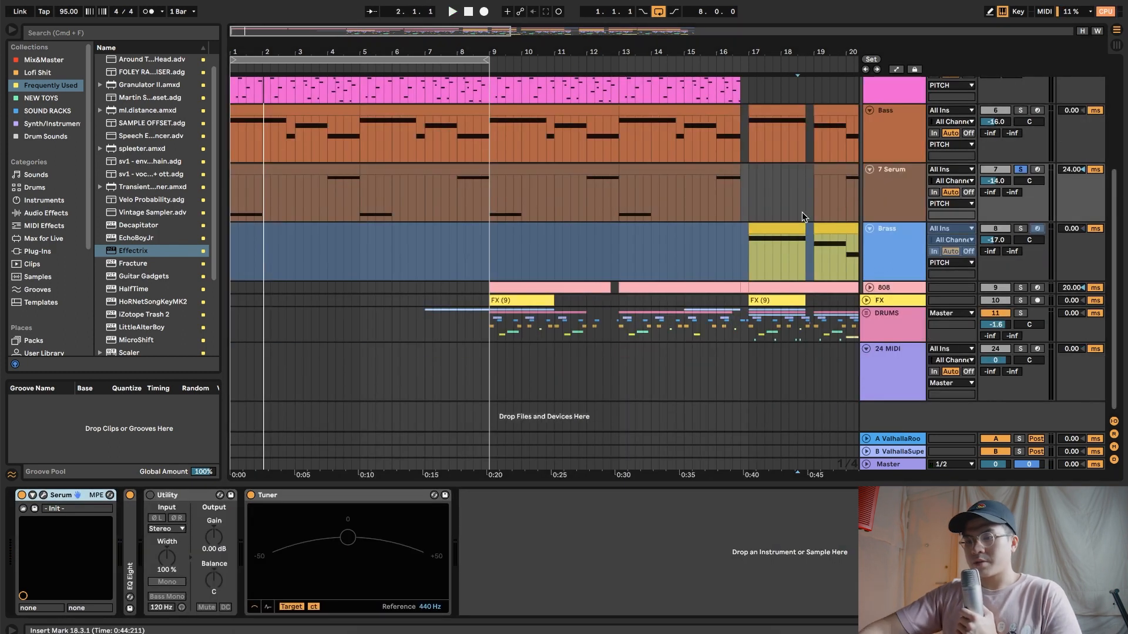
{"action": "left_click", "coordinate": [44, 495]}
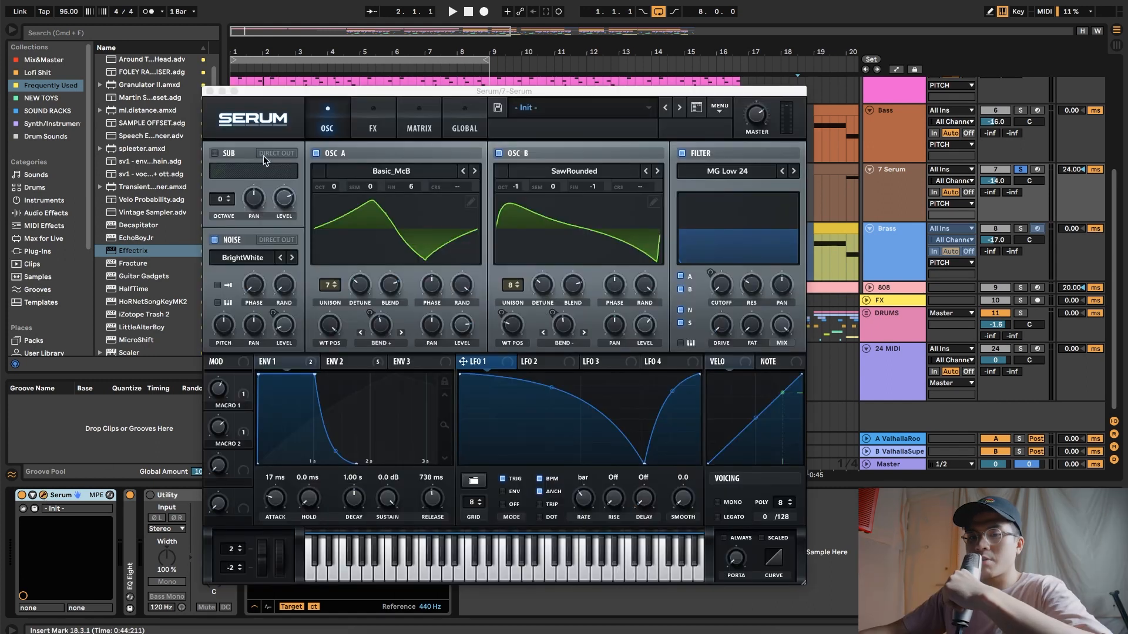
{"action": "left_click_drag", "start_coordinate": [267, 93], "coordinate": [300, 69]}
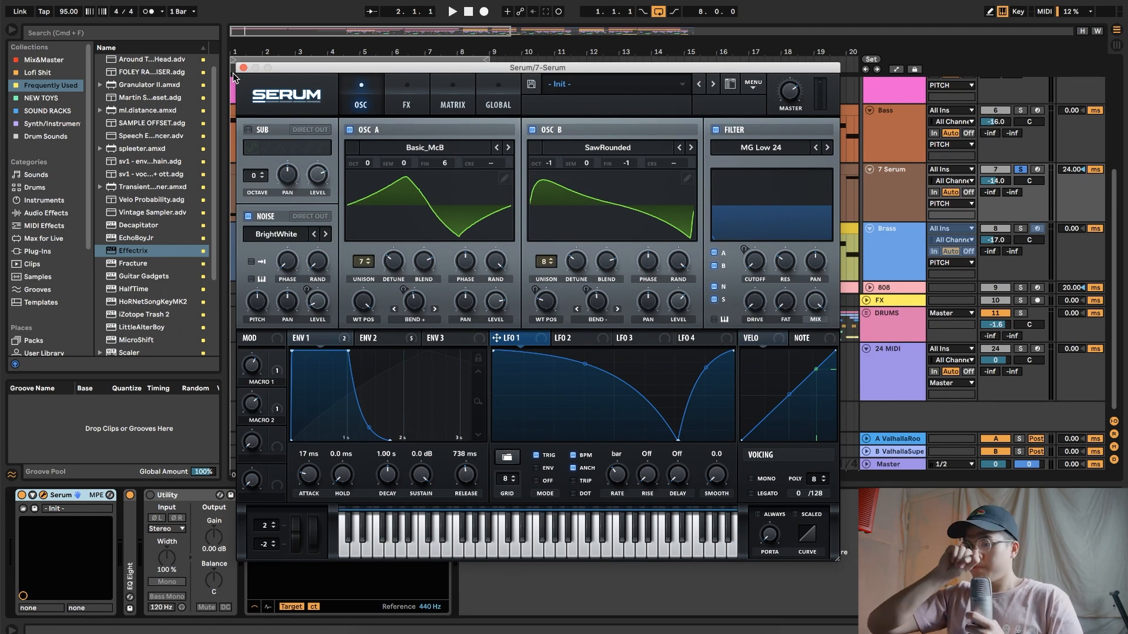
{"action": "left_click", "coordinate": [243, 68]}
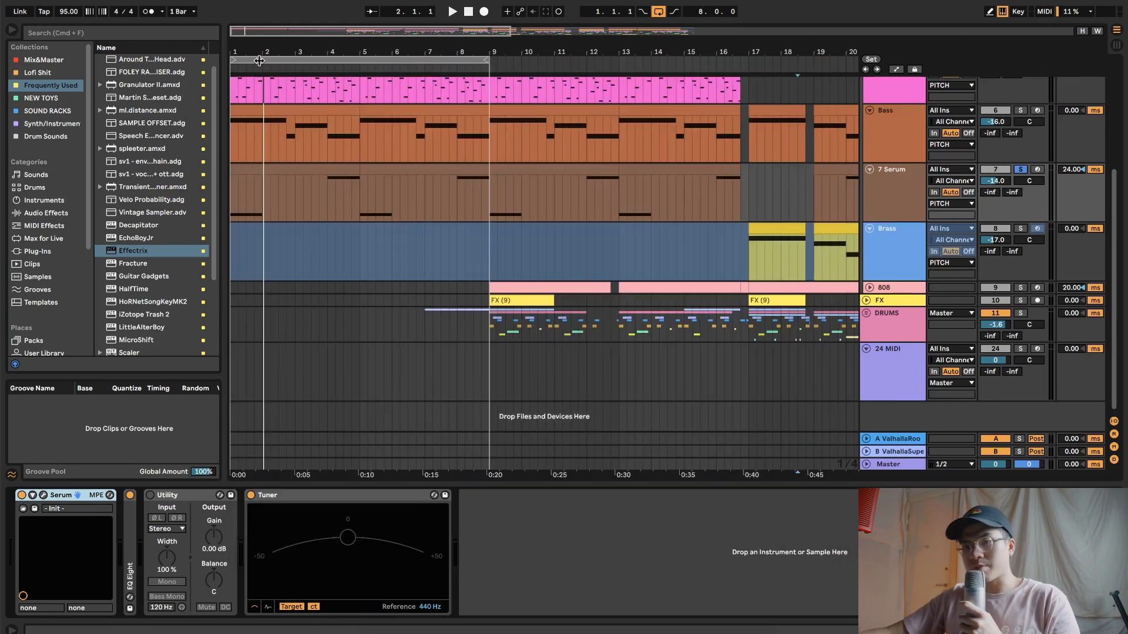
Step: Fold the PITCH group track and show the effects on the group
{"action": "key", "text": "minus"}
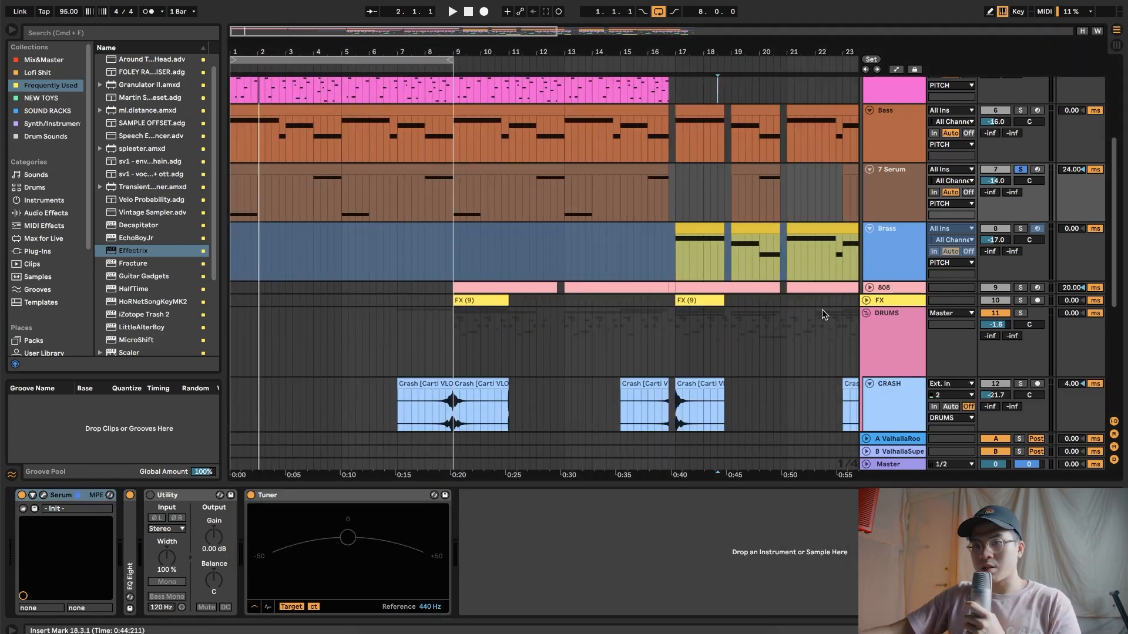
{"action": "scroll", "coordinate": [682, 288], "scroll_direction": "up", "scroll_amount": 5}
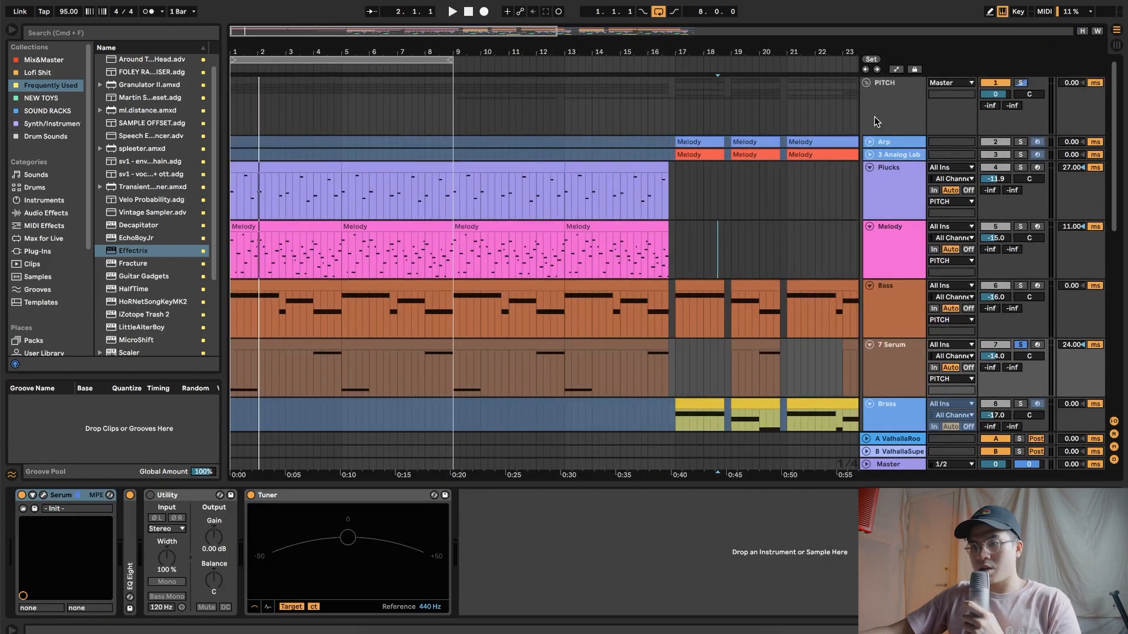
{"action": "left_click", "coordinate": [866, 82]}
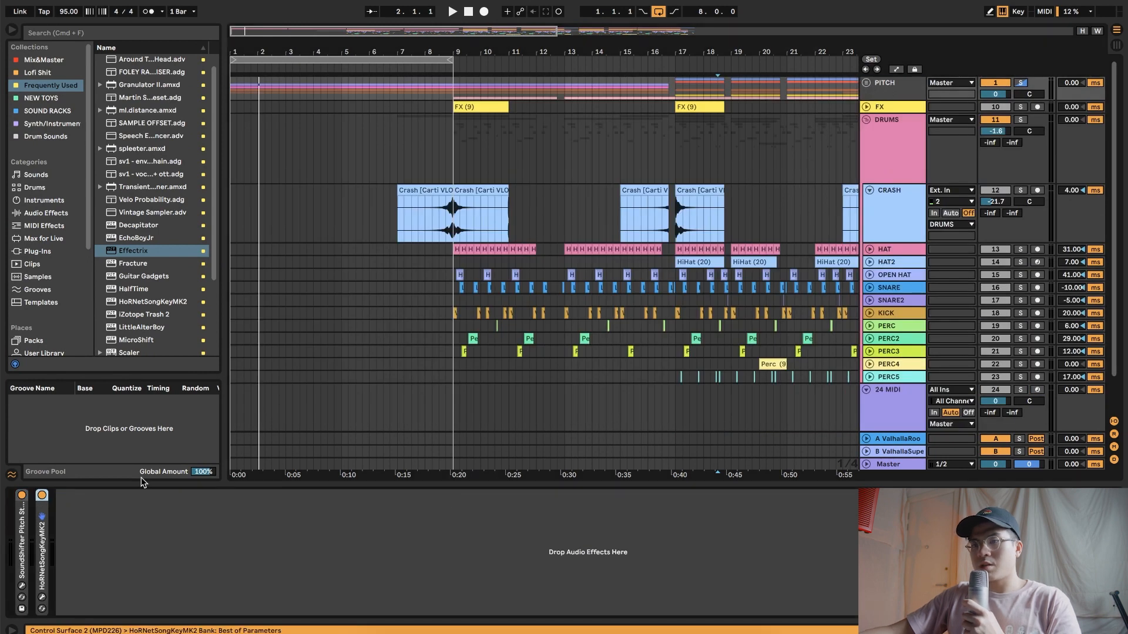
Step: Expand the SoundShifter Pitch Stereo effect on the PITCH group, review its transpose settings in the plug-in window, and close it
{"action": "double_click", "coordinate": [22, 513]}
{"action": "left_click", "coordinate": [45, 495]}
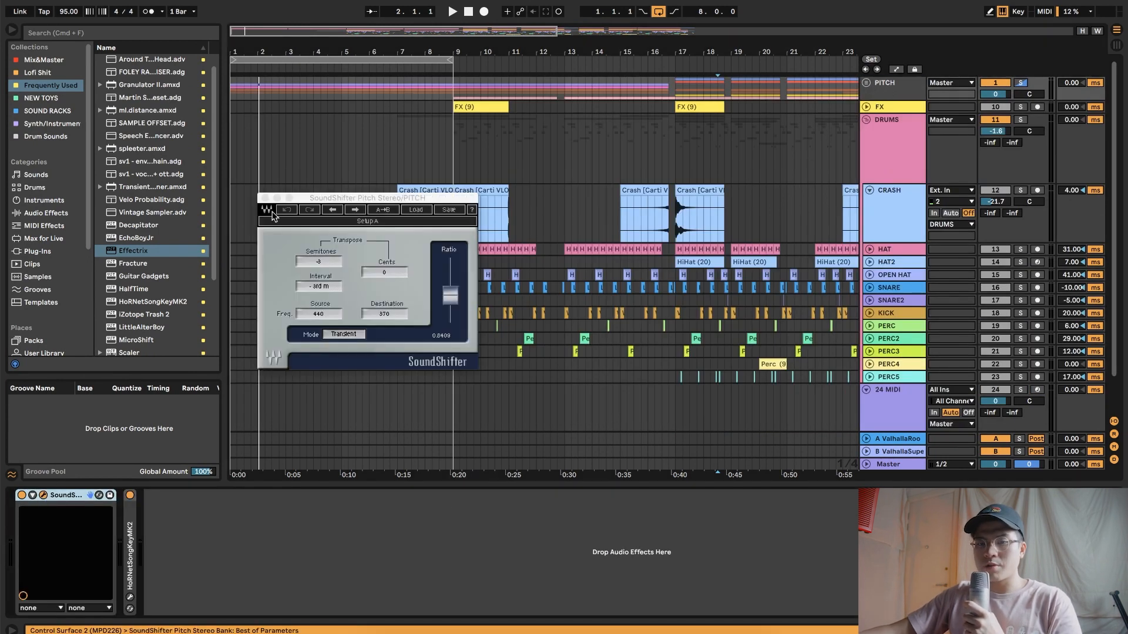
{"action": "left_click", "coordinate": [264, 198]}
Step: Bypass SoundShifter on the PITCH group, play the soloed group from bar 1, and re-enable the effect during playback to compare
{"action": "left_click", "coordinate": [22, 495]}
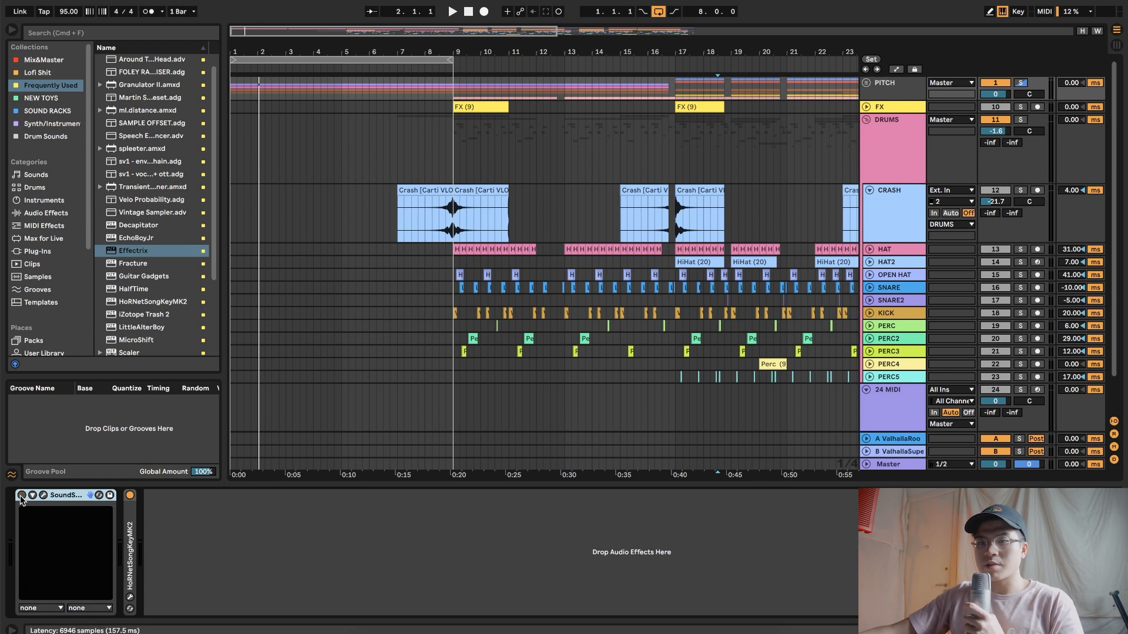
{"action": "left_click", "coordinate": [452, 11]}
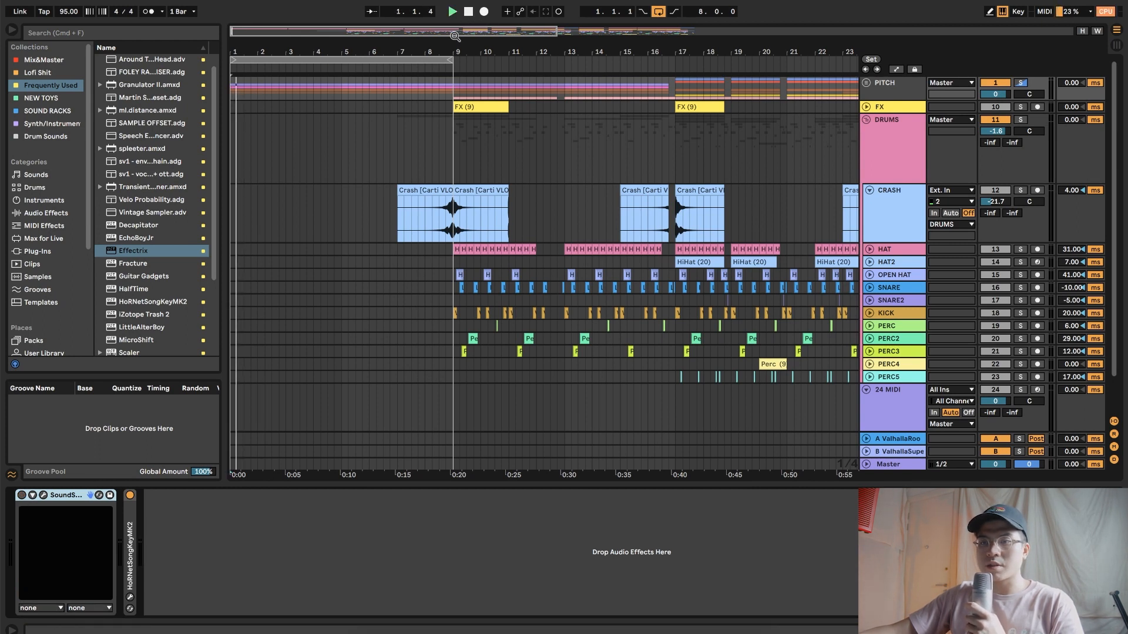
{"action": "left_click", "coordinate": [1021, 83]}
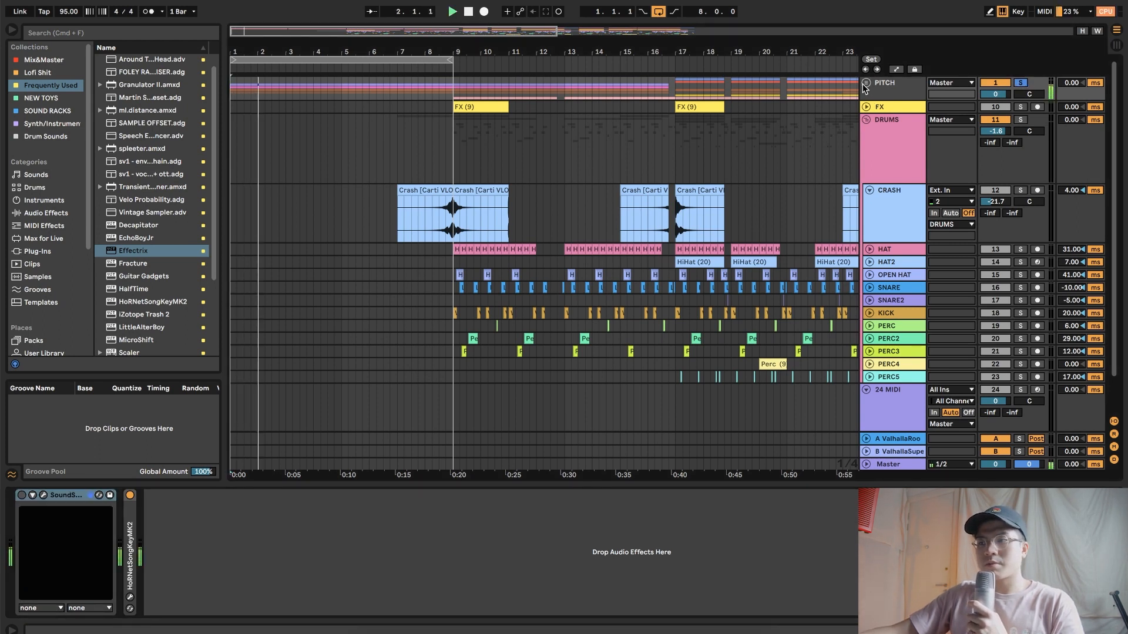
{"action": "left_click", "coordinate": [866, 83]}
{"action": "left_click", "coordinate": [866, 83]}
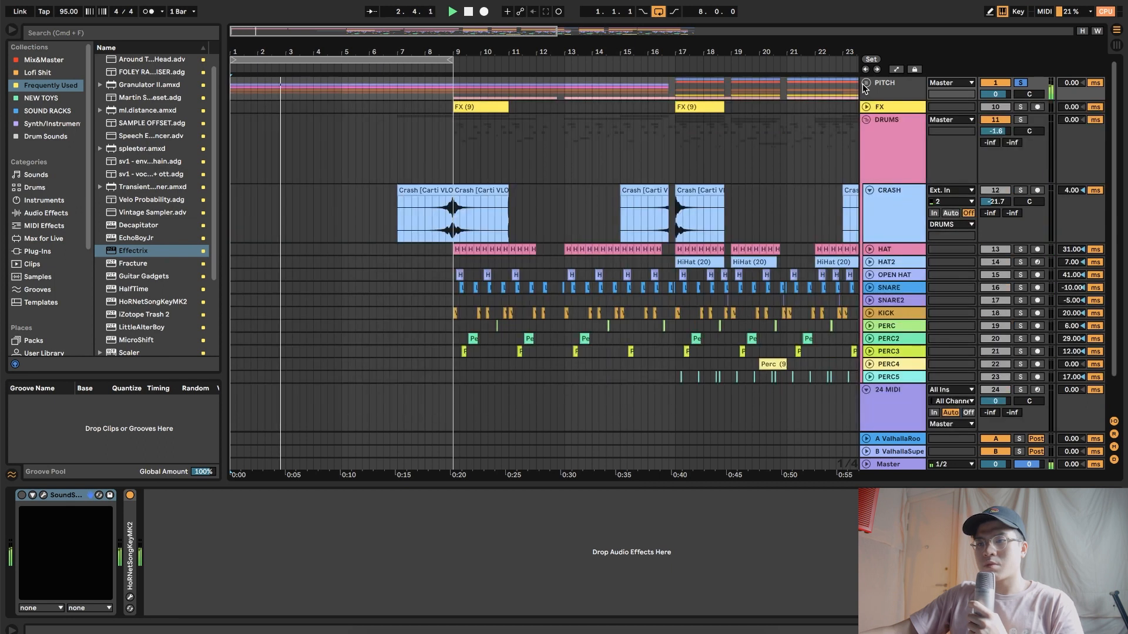
{"action": "left_click", "coordinate": [22, 497]}
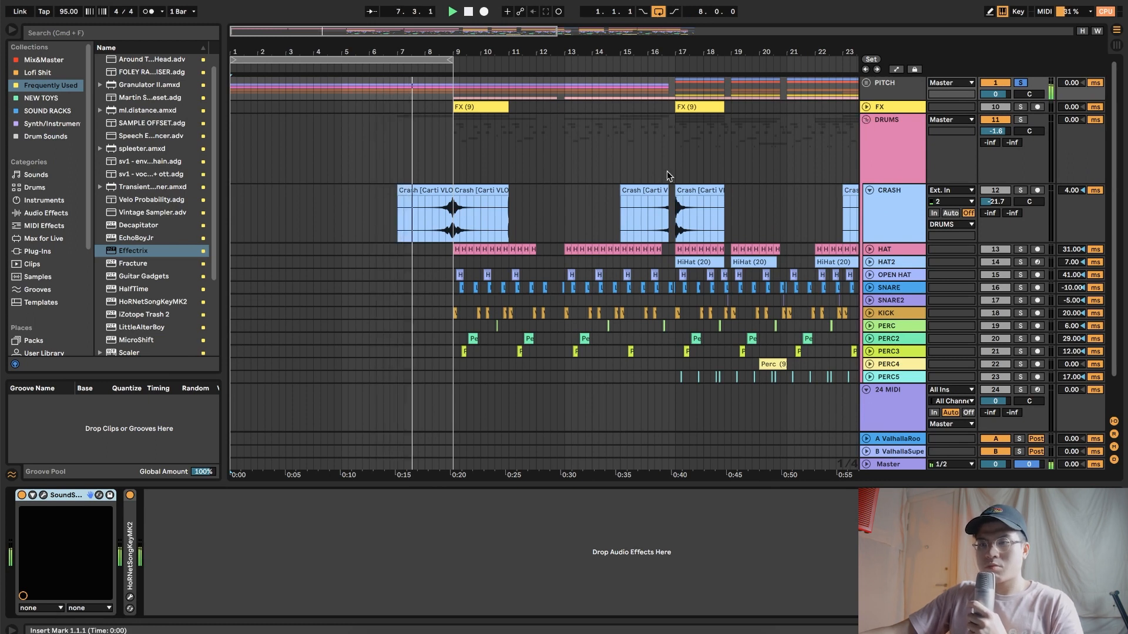
Step: Stop playback, set the fixed grid to 4 Bars, and loop bars 9 to 17 of the DRUMS group
{"action": "left_click", "coordinate": [467, 188]}
{"action": "right_click", "coordinate": [557, 145]}
{"action": "left_click", "coordinate": [621, 232]}
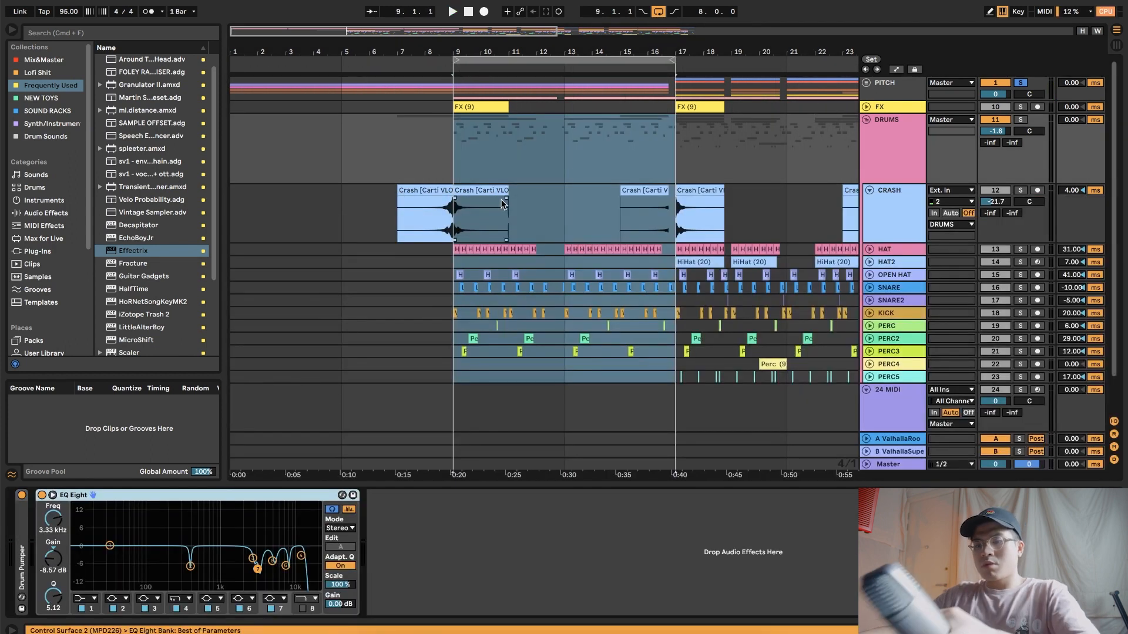
{"action": "left_click", "coordinate": [521, 130]}
{"action": "left_click", "coordinate": [477, 205]}
Step: Solo the DRUMS group instead of PITCH, play the loop from bar 9, and stop playback
{"action": "left_click", "coordinate": [452, 161]}
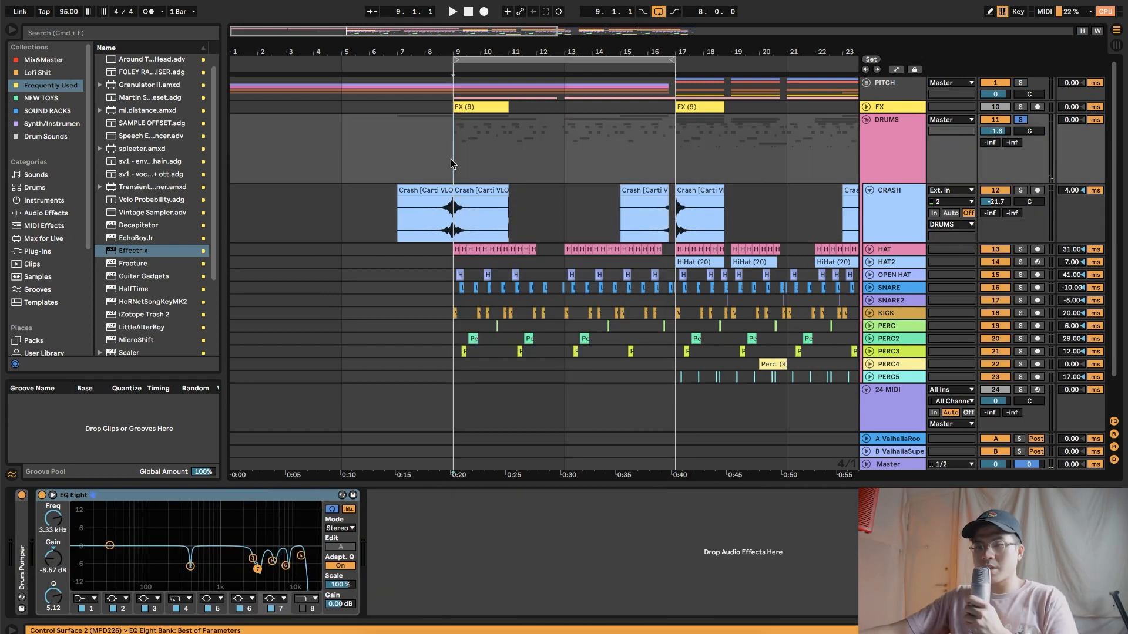
{"action": "key", "text": "s"}
{"action": "key", "text": "space"}
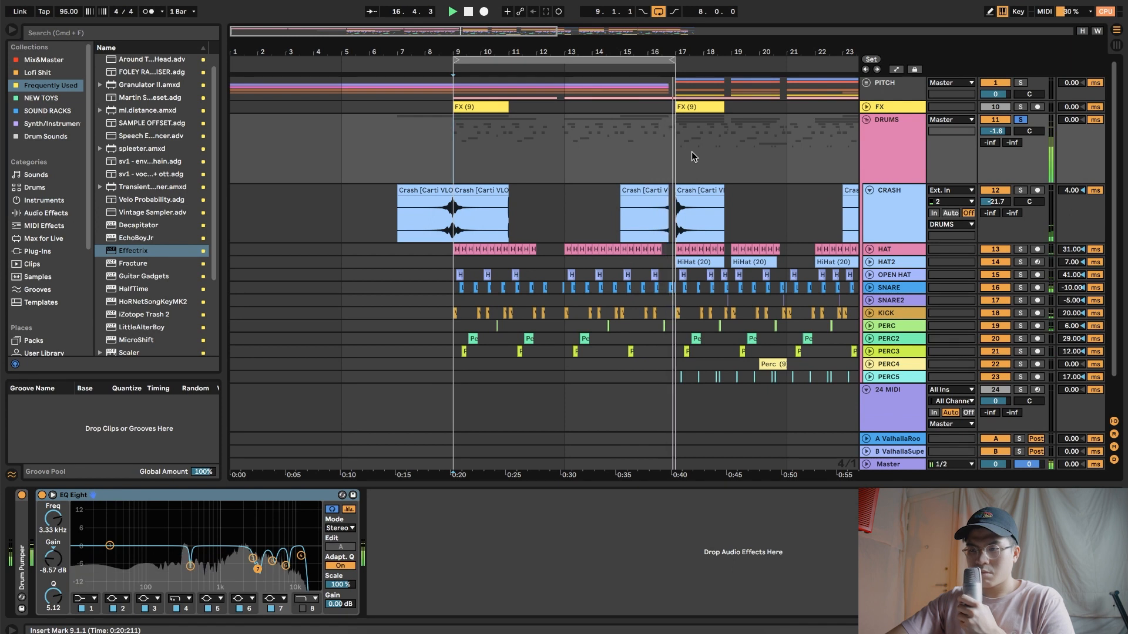
{"action": "key", "text": "space"}
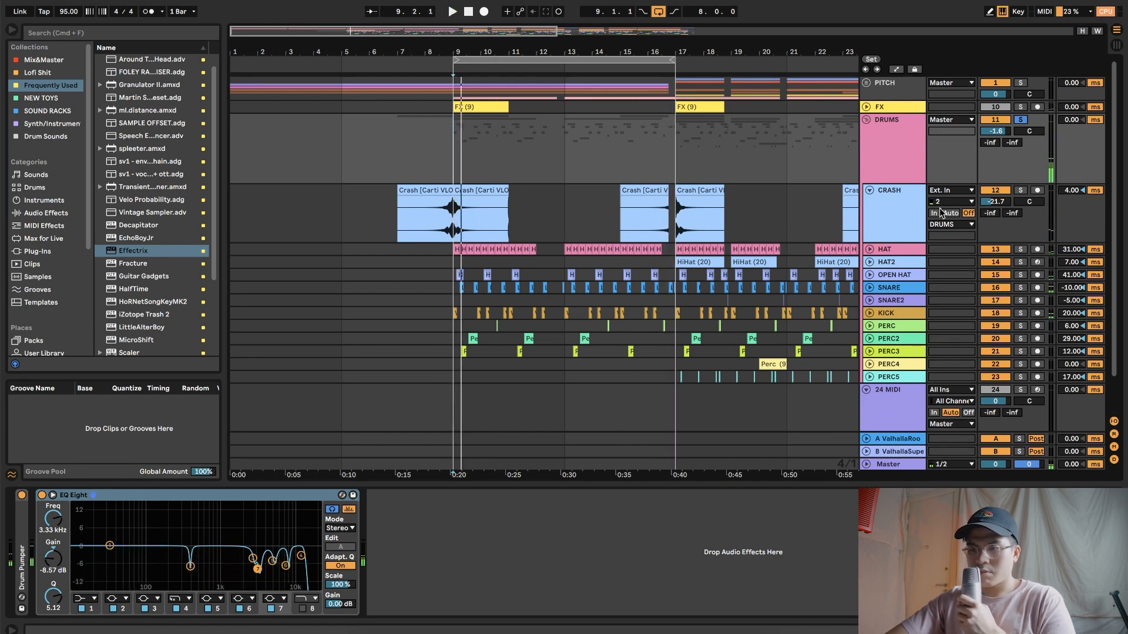
Step: Fold the CRASH track, unfold HAT to show its waveforms up close, and set the fixed grid to 1/4
{"action": "left_click", "coordinate": [868, 190]}
{"action": "left_click", "coordinate": [870, 204]}
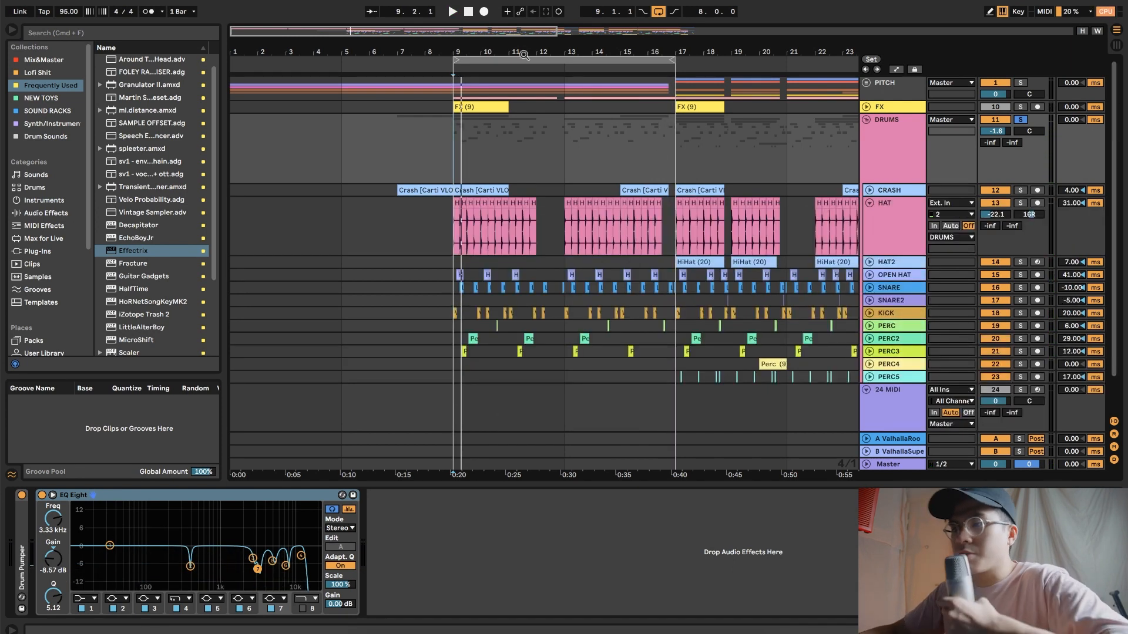
{"action": "key", "text": "plus"}
{"action": "scroll", "coordinate": [545, 141], "scroll_direction": "up", "scroll_amount": 5}
{"action": "scroll", "coordinate": [488, 138], "scroll_direction": "down", "scroll_amount": 1}
{"action": "right_click", "coordinate": [488, 138]}
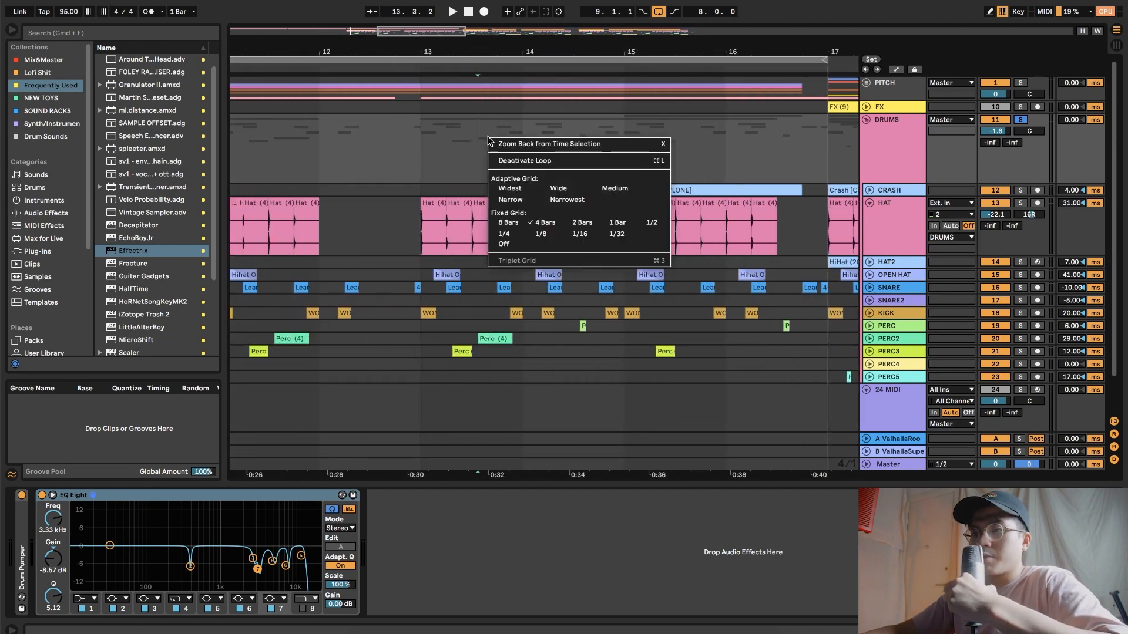
{"action": "left_click", "coordinate": [536, 234]}
{"action": "left_click_drag", "start_coordinate": [450, 35], "coordinate": [443, 31]}
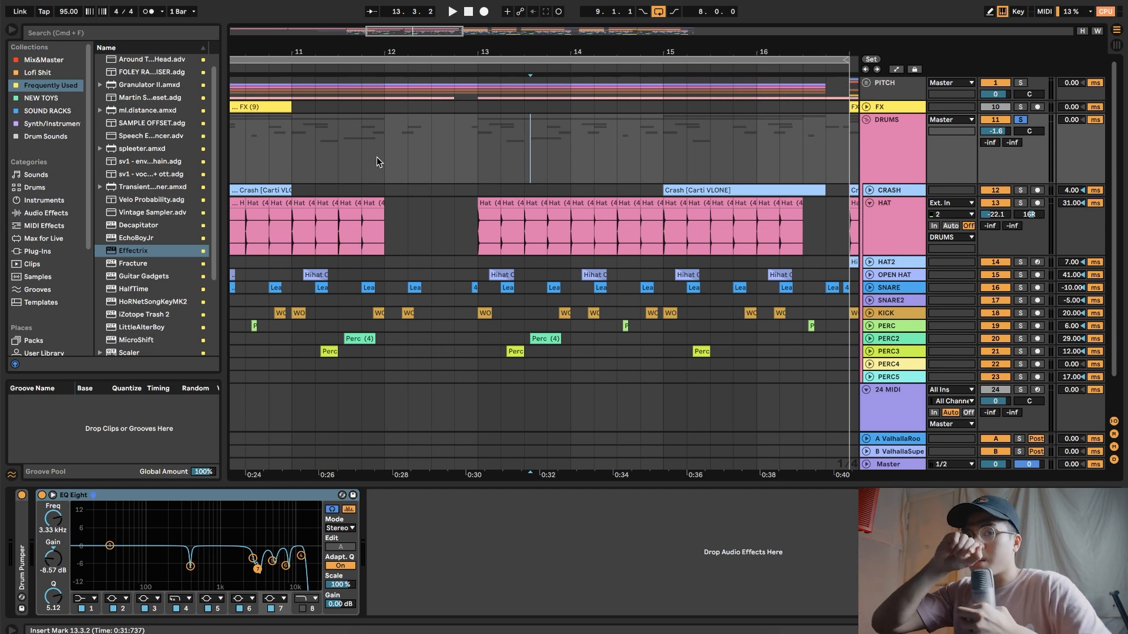
Step: Fold the HAT track and delete the empty 24 MIDI track
{"action": "left_click", "coordinate": [870, 203]}
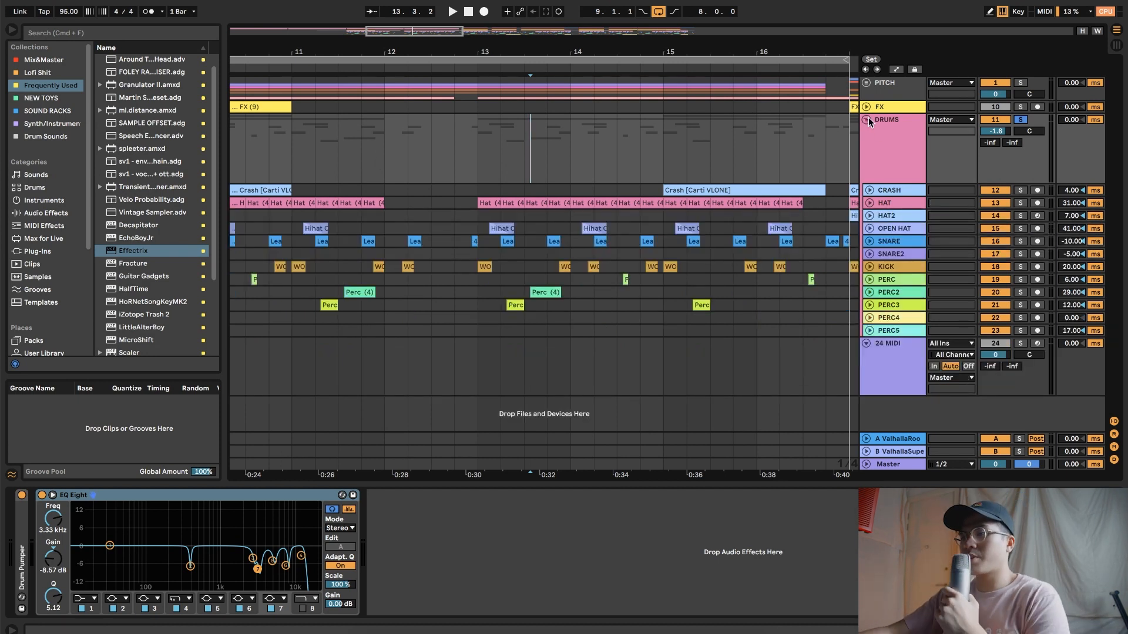
{"action": "scroll", "coordinate": [724, 304], "scroll_direction": "down", "scroll_amount": 5}
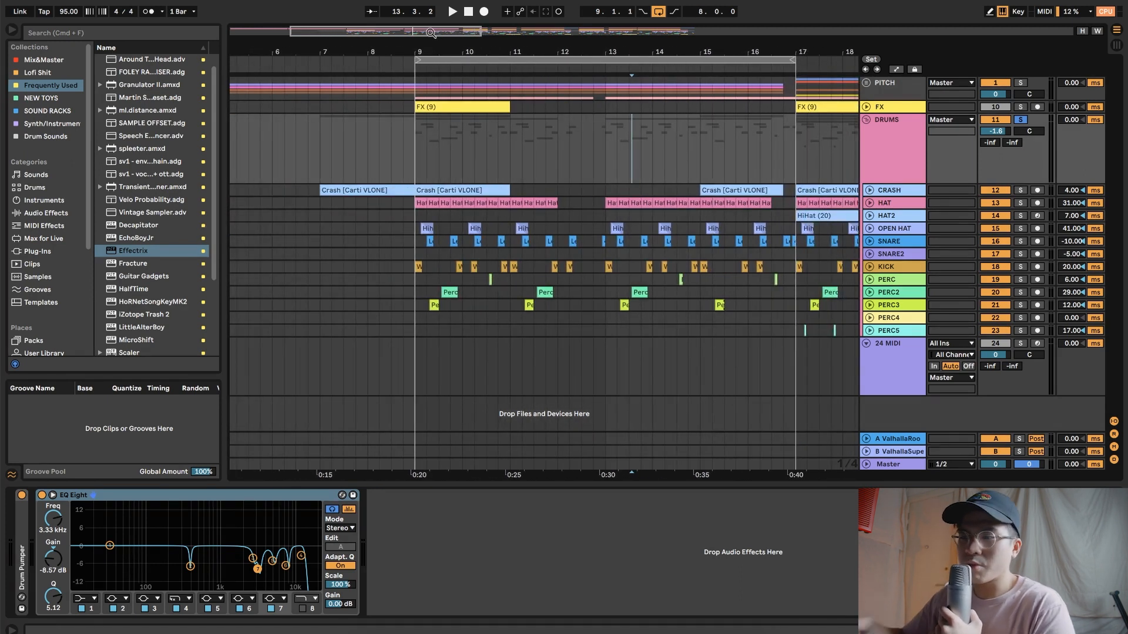
{"action": "left_click", "coordinate": [902, 388]}
{"action": "key", "text": "Delete"}
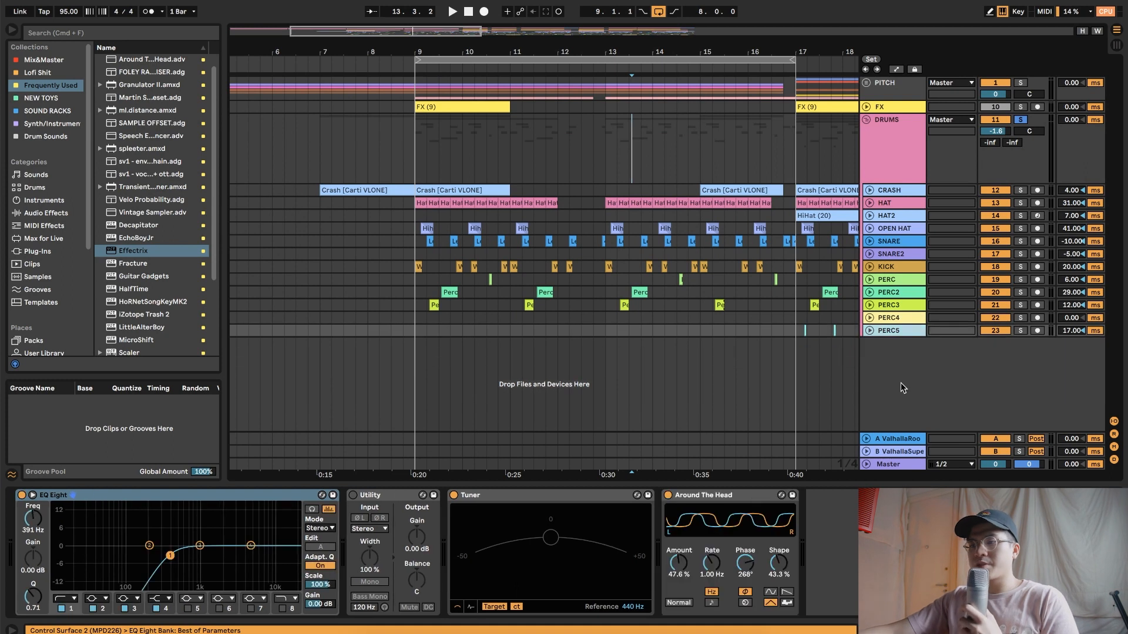
Step: Unfold the PERC5 track, keep PERC4 folded, and show the effects on PERC3
{"action": "left_click", "coordinate": [870, 331]}
{"action": "left_click", "coordinate": [870, 318]}
{"action": "left_click", "coordinate": [870, 304]}
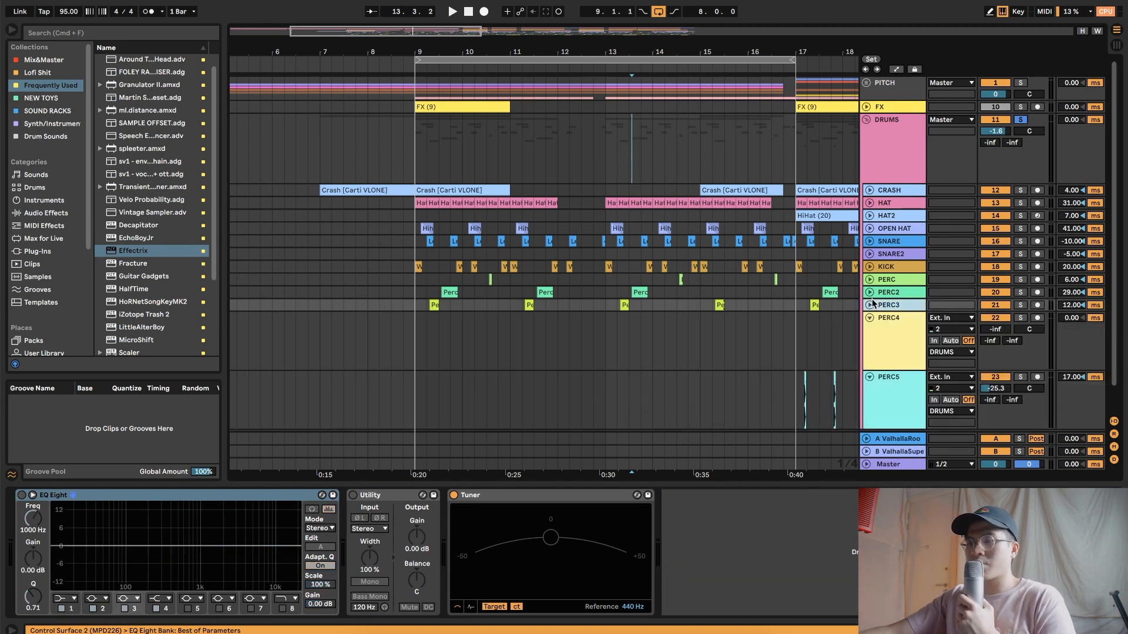
{"action": "left_click", "coordinate": [870, 318]}
Step: Enable the EQ Eight on PERC3 and set its first band as a low cut at 441 Hz
{"action": "left_click", "coordinate": [21, 496]}
{"action": "left_click", "coordinate": [74, 599]}
{"action": "left_click", "coordinate": [60, 529]}
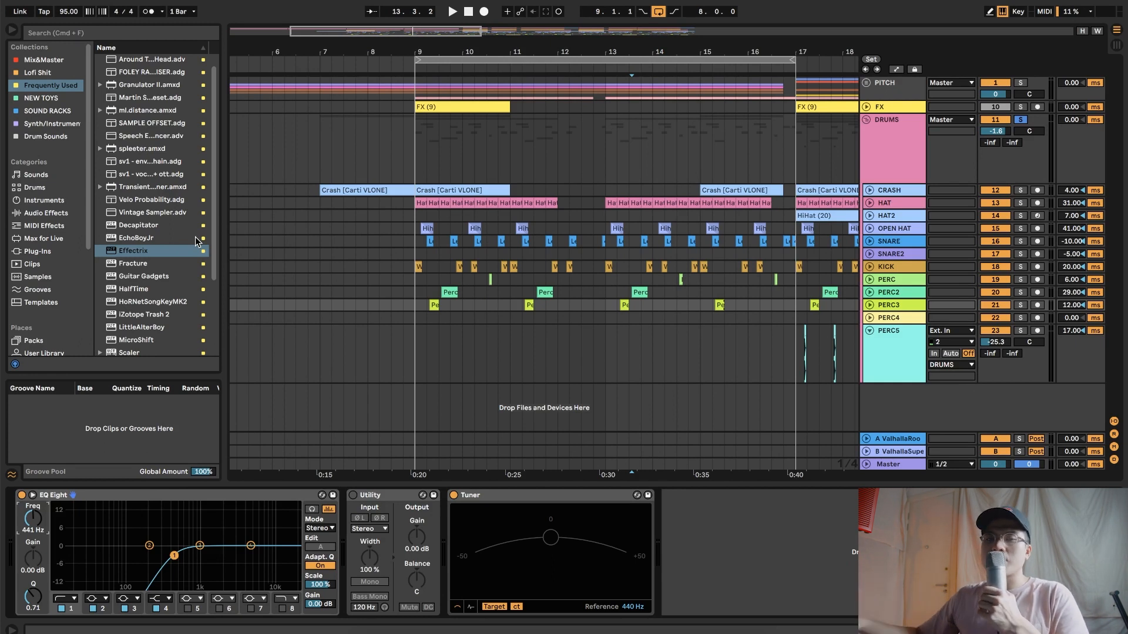
Step: Compare the EQ Eight settings across the drum tracks, unfolding CRASH and showing the effects on HAT and OPEN HAT
{"action": "left_click", "coordinate": [410, 232]}
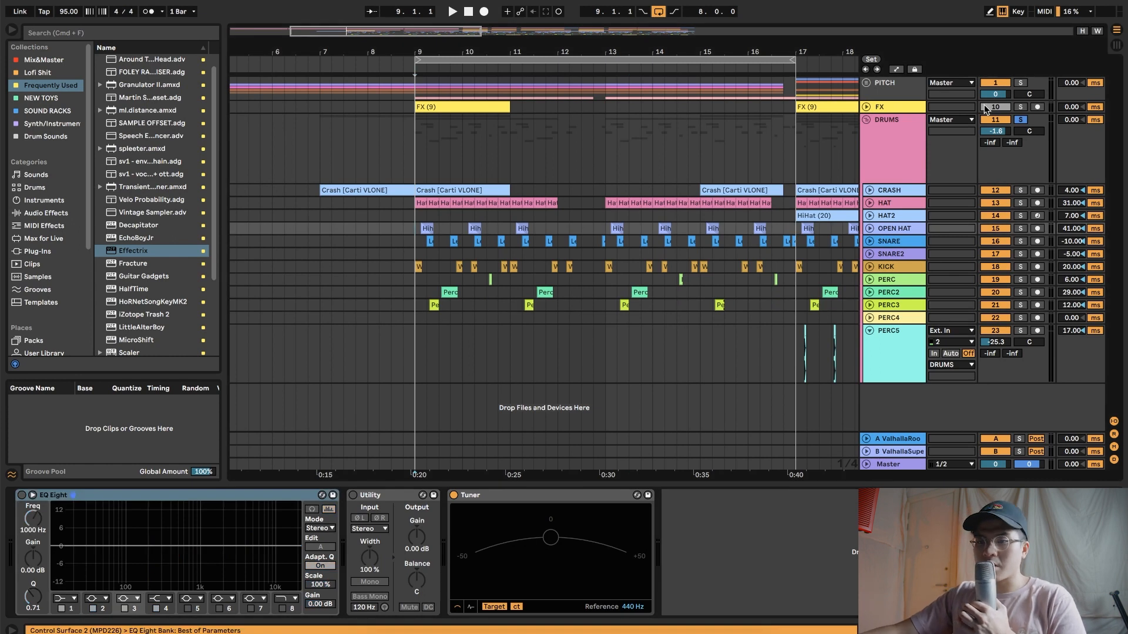
{"action": "left_click", "coordinate": [21, 496]}
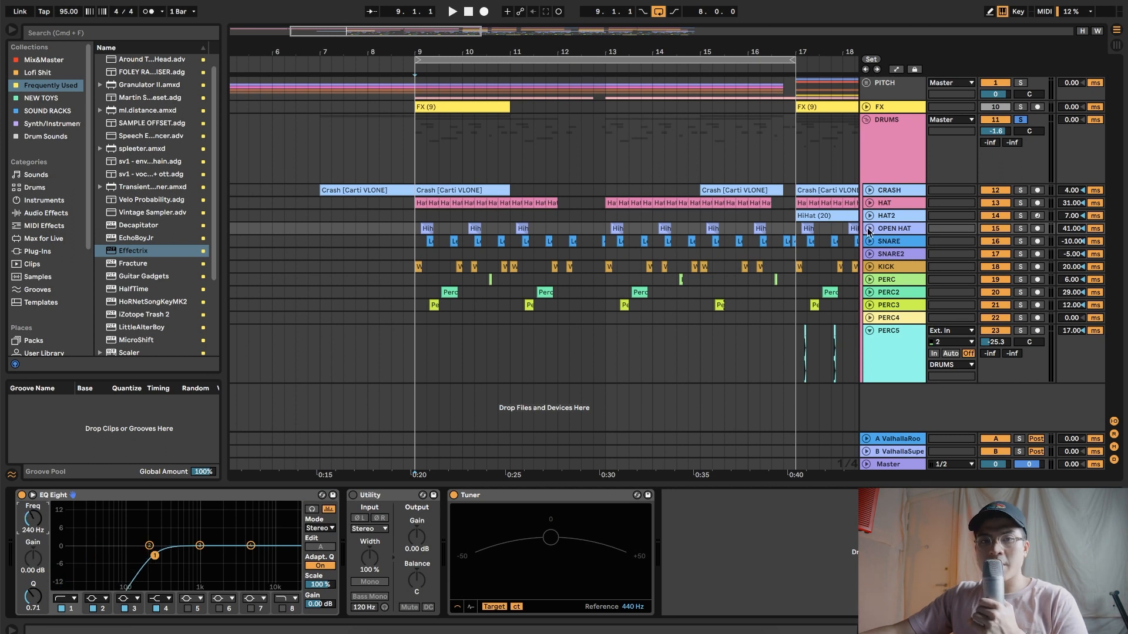
{"action": "left_click", "coordinate": [870, 191]}
{"action": "left_click", "coordinate": [904, 252]}
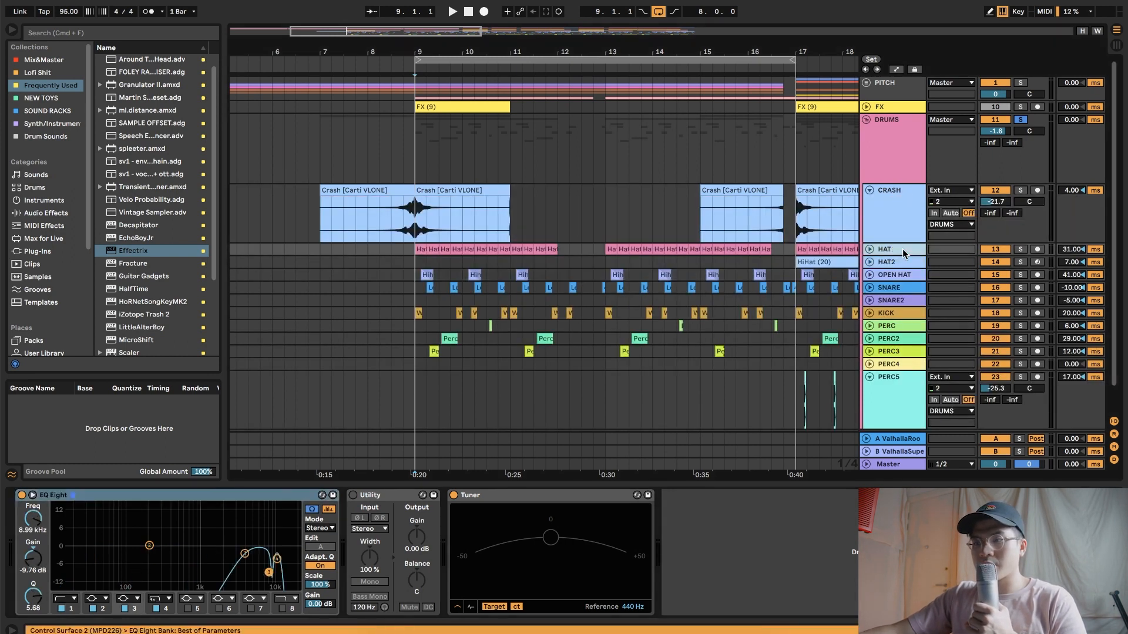
{"action": "left_click", "coordinate": [908, 276]}
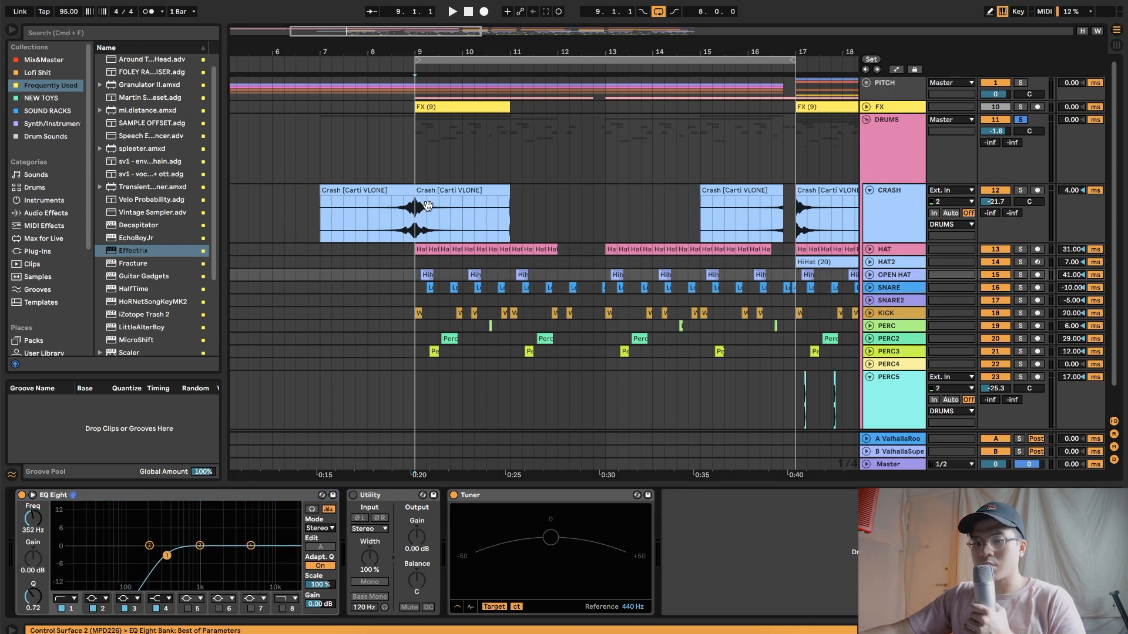
Step: Unsolo and fold the DRUMS group, start playback, and restart it from the FX clip at bar 9
{"action": "left_click", "coordinate": [1020, 120]}
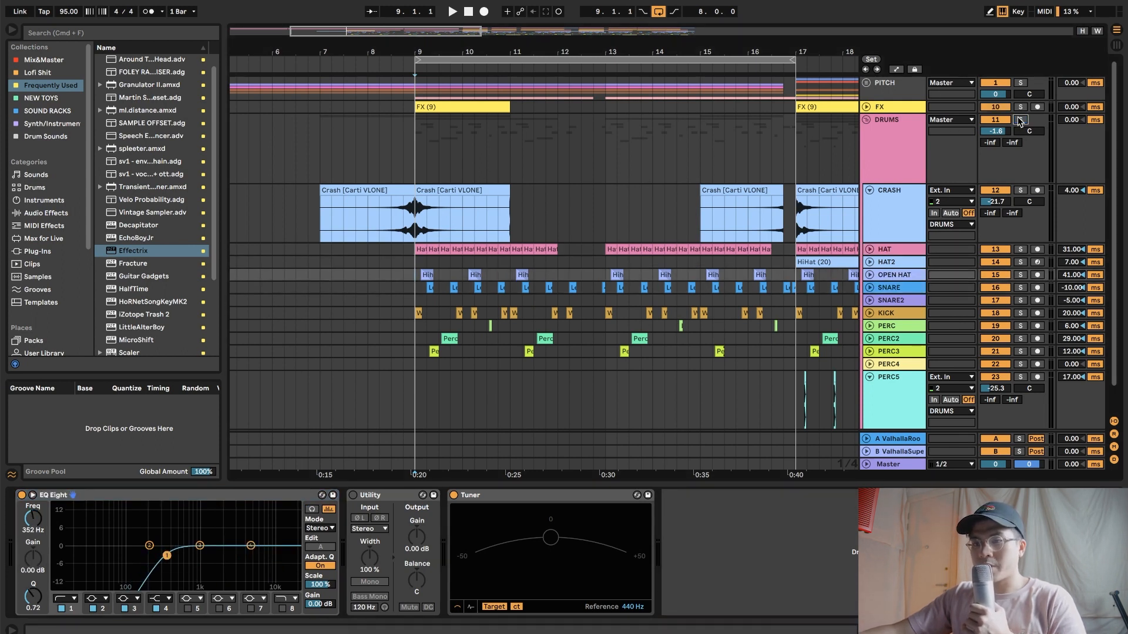
{"action": "left_click", "coordinate": [866, 121]}
{"action": "key", "text": "space"}
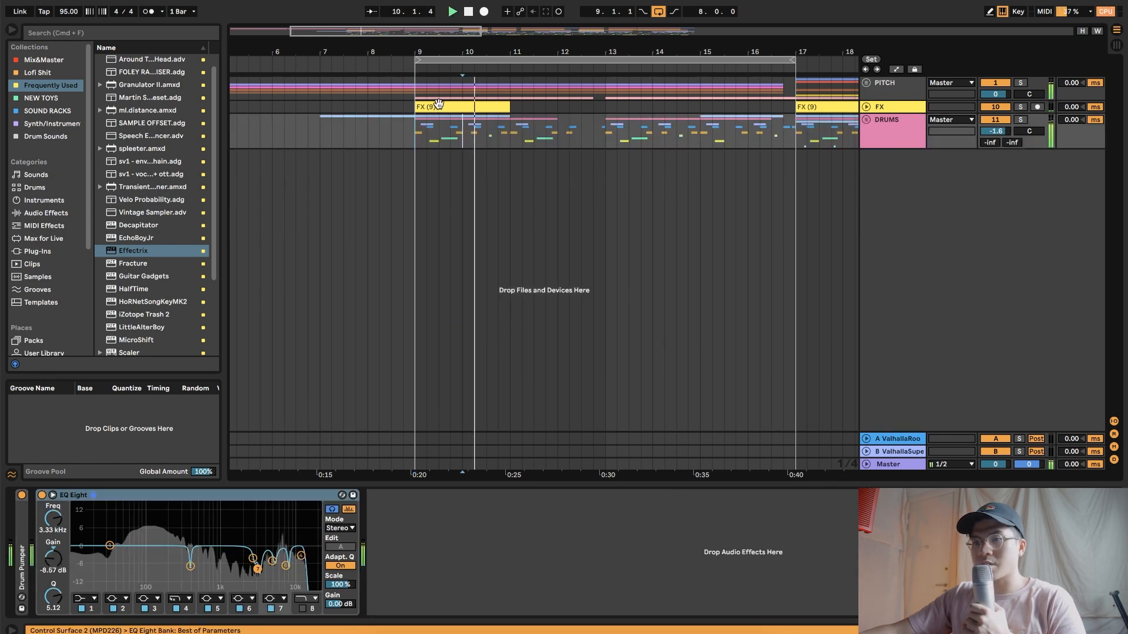
{"action": "left_click", "coordinate": [439, 104]}
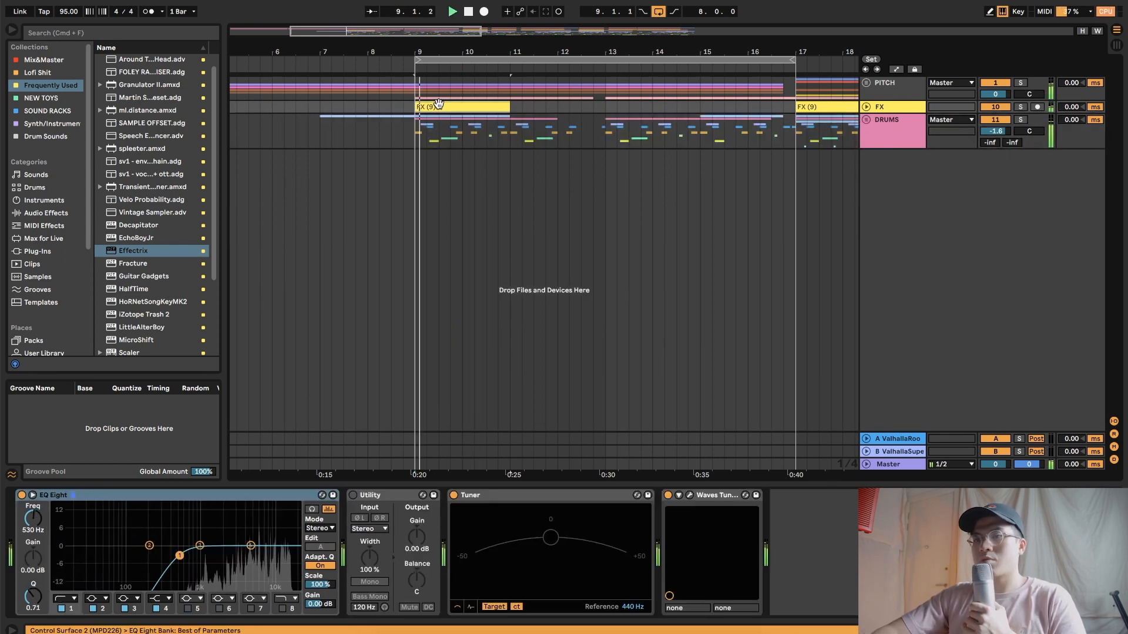
Step: Unfold the PITCH group and its 808 track while the beat plays
{"action": "left_click", "coordinate": [866, 83]}
{"action": "scroll", "coordinate": [712, 208], "scroll_direction": "down", "scroll_amount": 4}
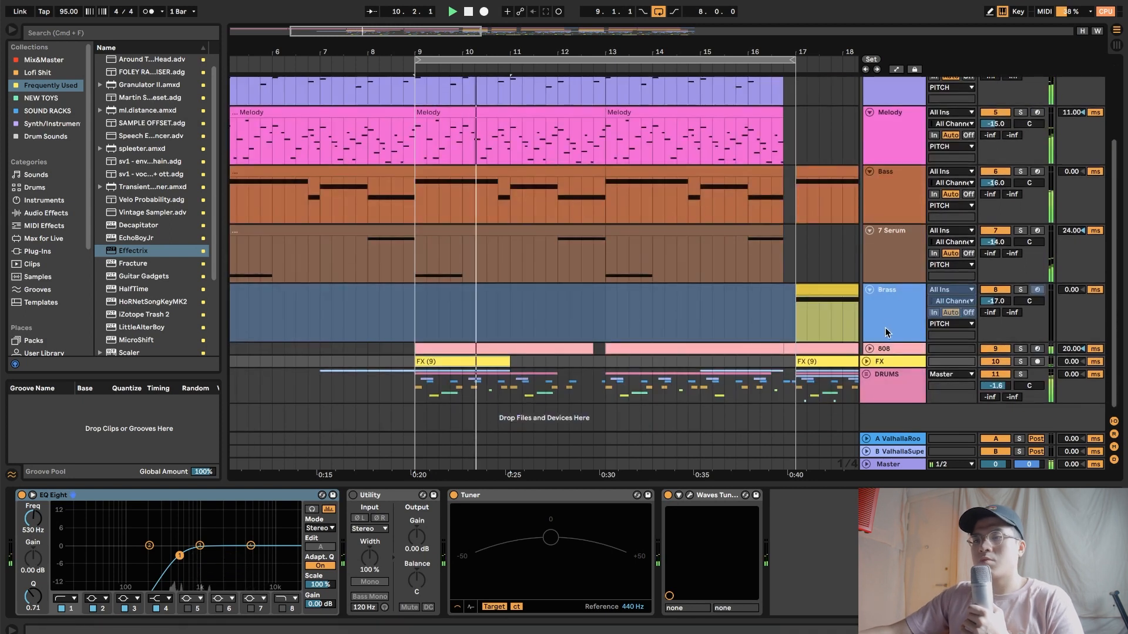
{"action": "left_click", "coordinate": [869, 349]}
{"action": "scroll", "coordinate": [734, 251], "scroll_direction": "down", "scroll_amount": 1}
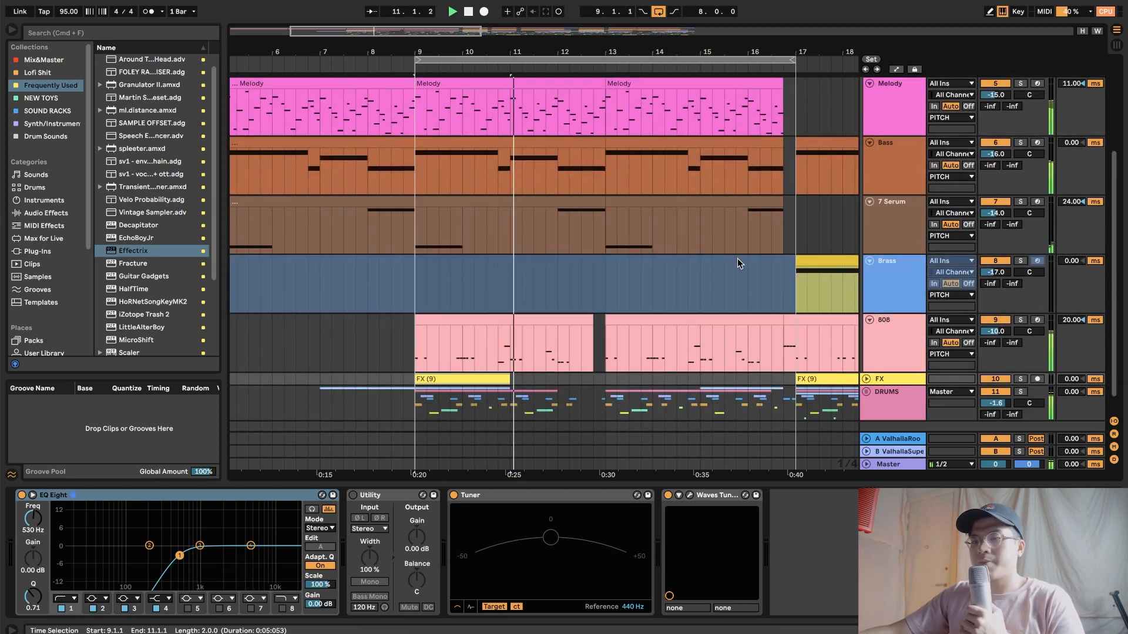
Step: On the 808 track's EQ Eight, turn off band 1 and turn on band 4 as a high cut at 813 Hz
{"action": "left_click", "coordinate": [896, 337]}
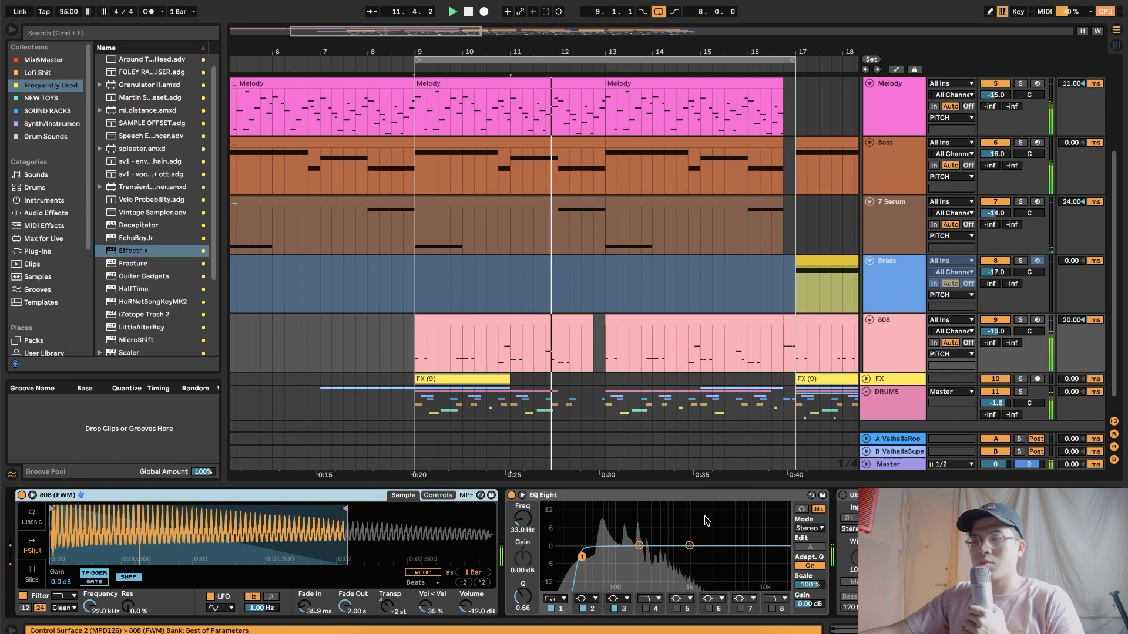
{"action": "left_click", "coordinate": [552, 609]}
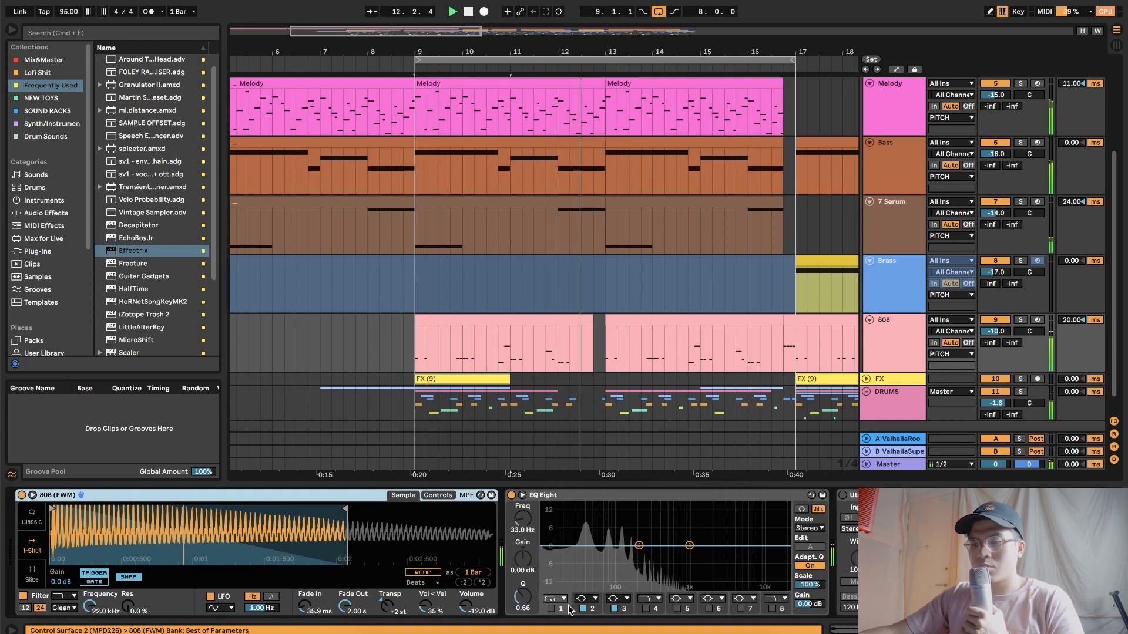
{"action": "left_click", "coordinate": [647, 608]}
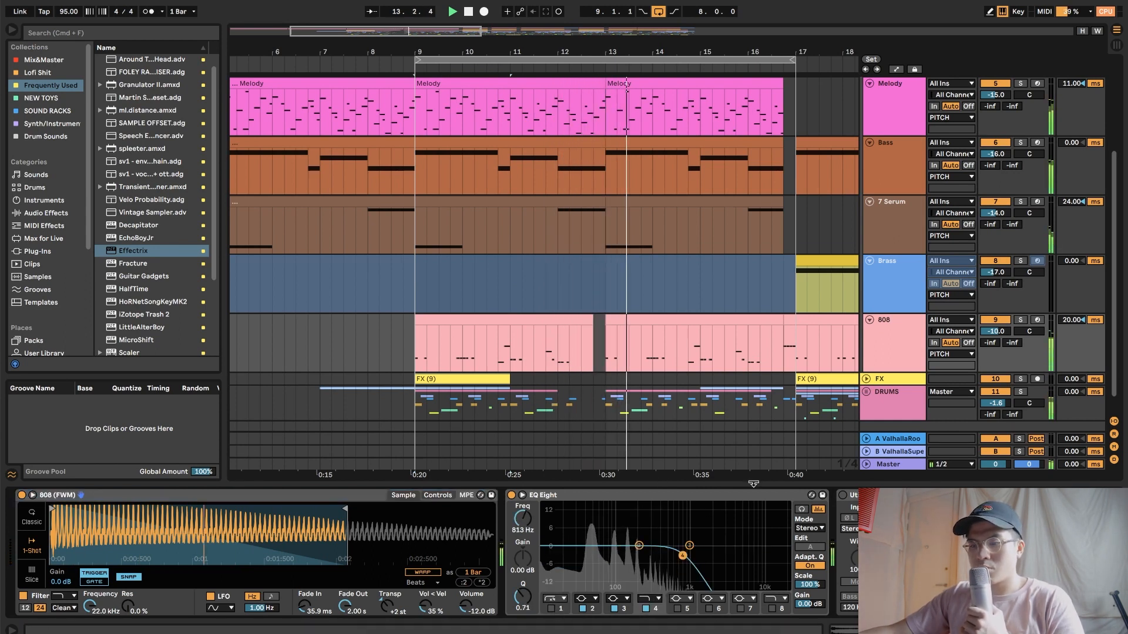
Step: Hide the device view and fold the Plucks, Melody, Bass, 7 Serum and Brass tracks
{"action": "left_click", "coordinate": [753, 484]}
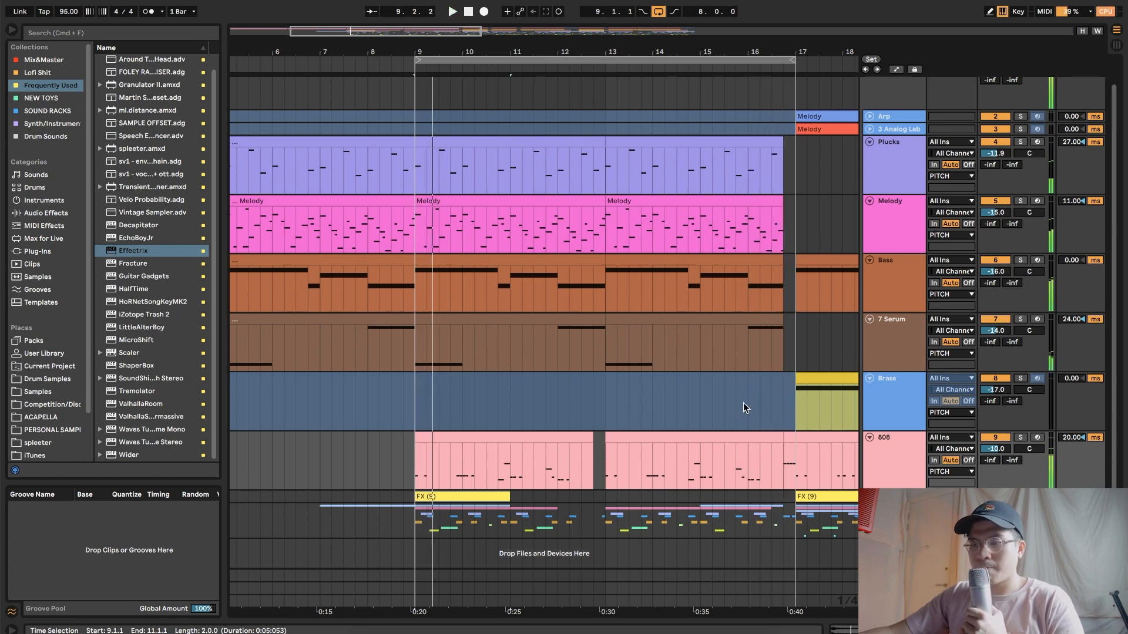
{"action": "left_click", "coordinate": [870, 141]}
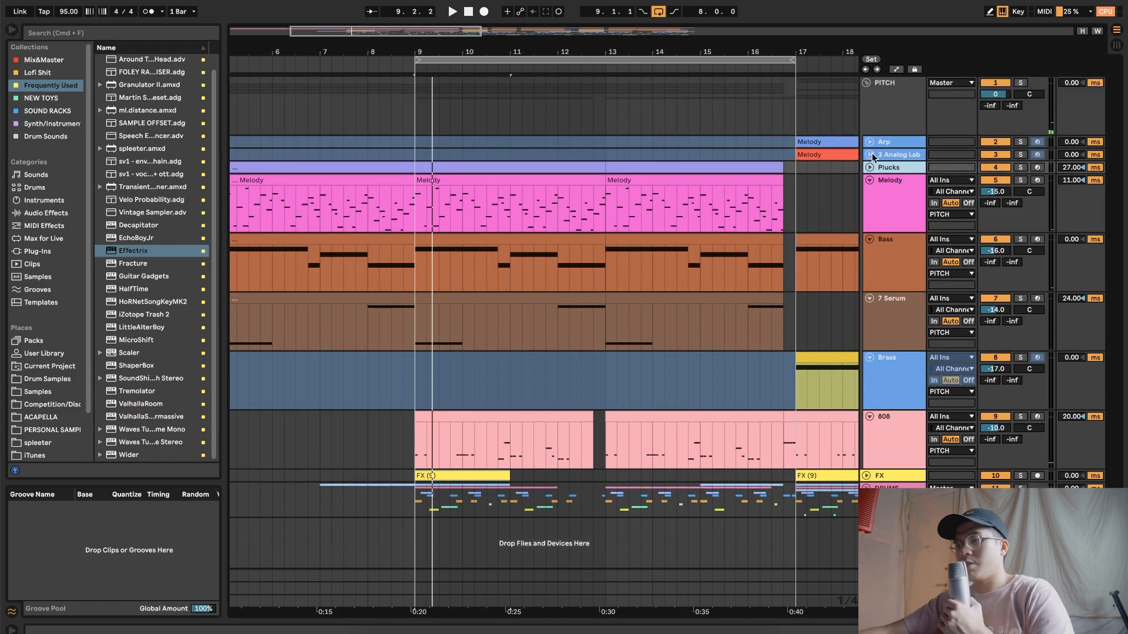
{"action": "left_click", "coordinate": [870, 181]}
{"action": "left_click", "coordinate": [869, 193]}
{"action": "left_click", "coordinate": [870, 206]}
{"action": "left_click", "coordinate": [870, 218]}
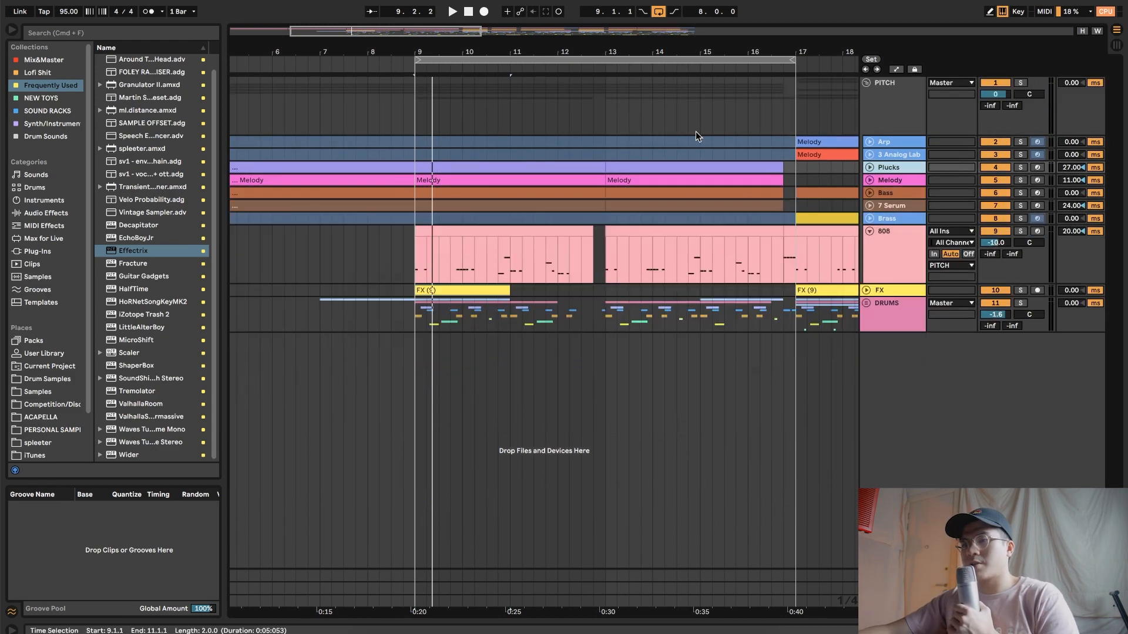
Step: Loop bars 17 to 25, then solo and unfold the DRUMS group
{"action": "left_click_drag", "start_coordinate": [431, 27], "coordinate": [694, 56]}
{"action": "left_click", "coordinate": [1020, 304]}
{"action": "left_click", "coordinate": [866, 304]}
Step: Select the CRASH clip at bar 17 and unfold the HAT2 track to show its hi-hat notes up close
{"action": "scroll", "coordinate": [808, 307], "scroll_direction": "down", "scroll_amount": 3}
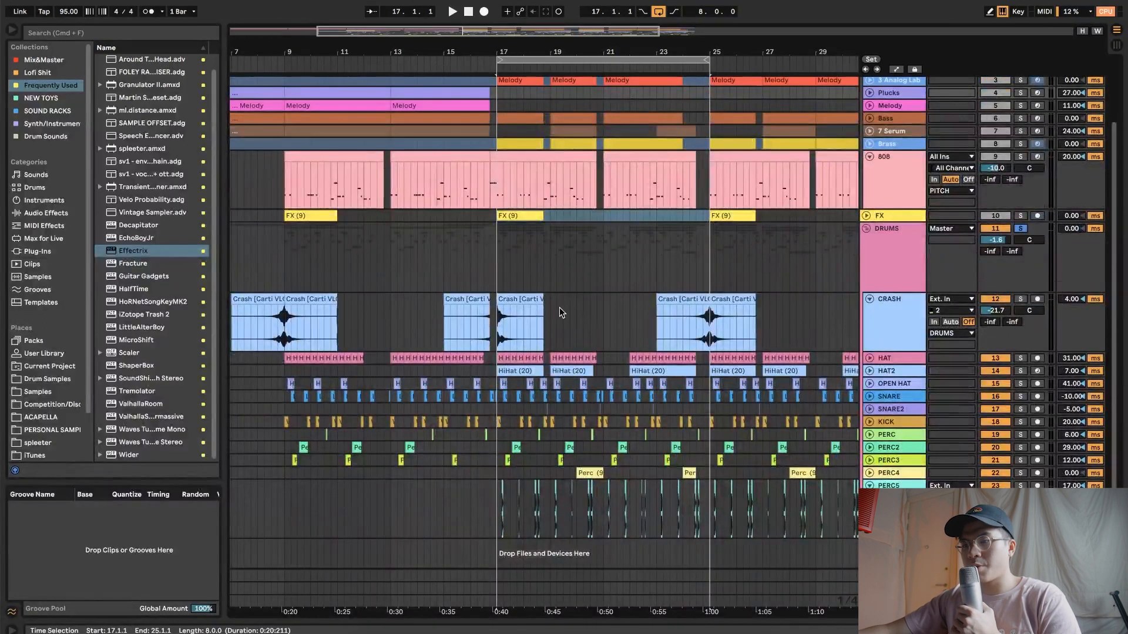
{"action": "left_click", "coordinate": [531, 296]}
{"action": "left_click_drag", "start_coordinate": [567, 42], "coordinate": [450, 384]}
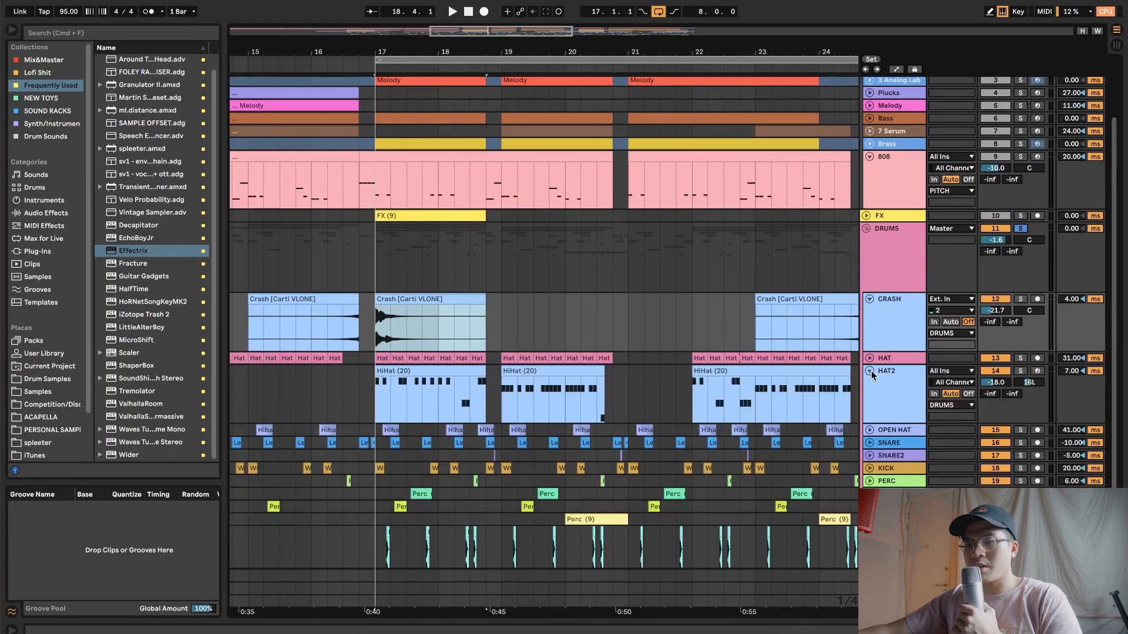
Step: Fold the HAT2 track and play the soloed DRUMS group from the CRASH clip at bar 17
{"action": "left_click", "coordinate": [379, 507]}
{"action": "left_click_drag", "start_coordinate": [379, 508], "coordinate": [769, 505]}
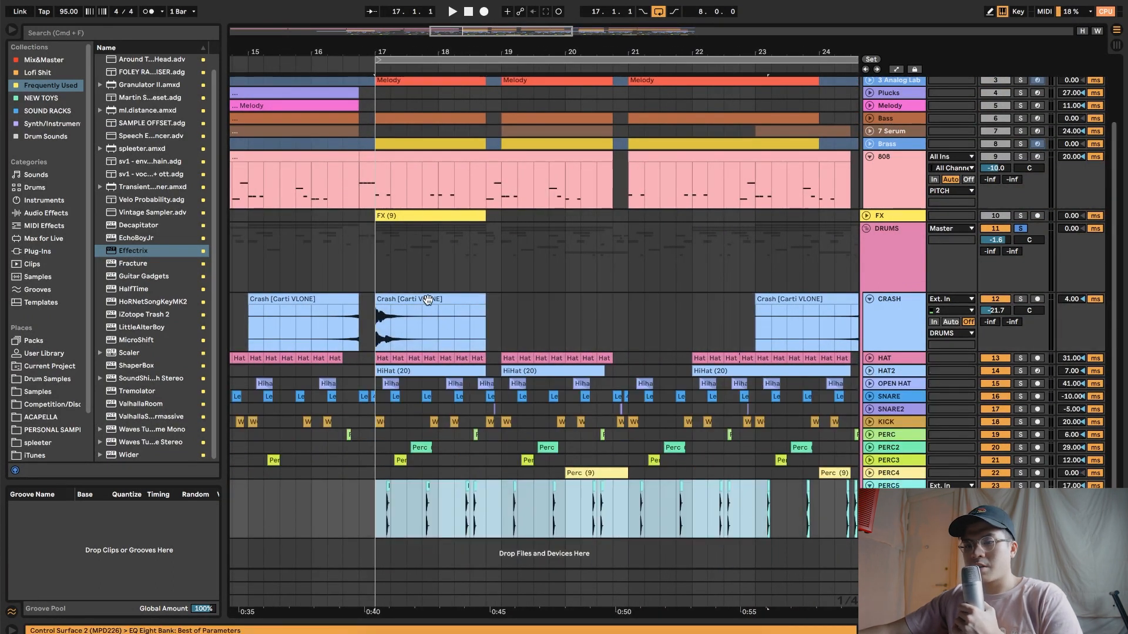
{"action": "left_click", "coordinate": [426, 299]}
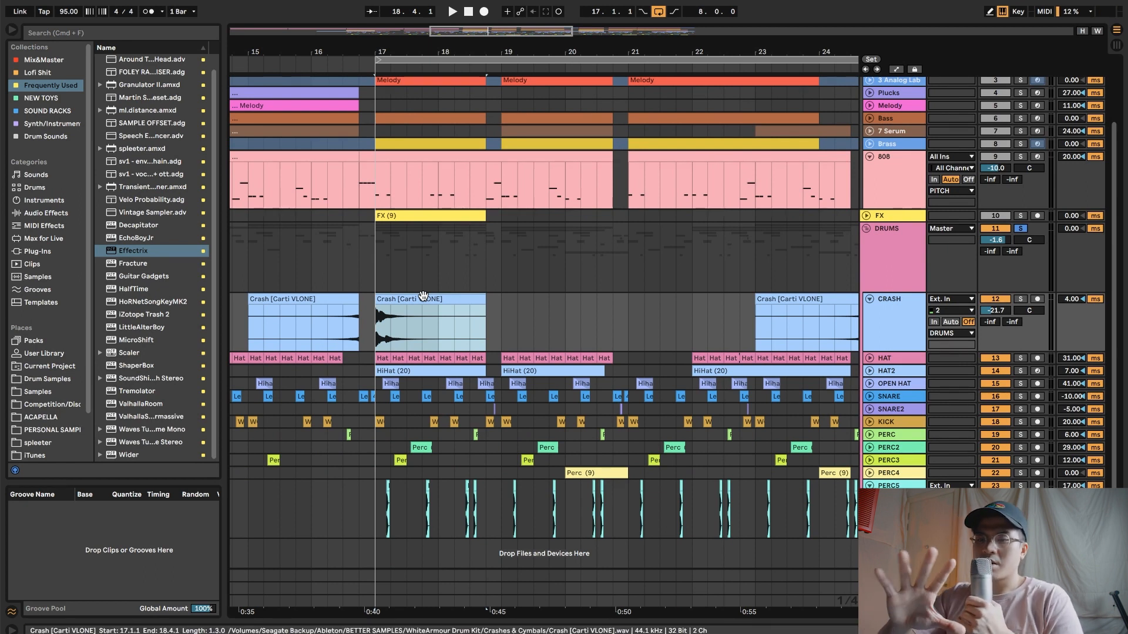
{"action": "key", "text": "space"}
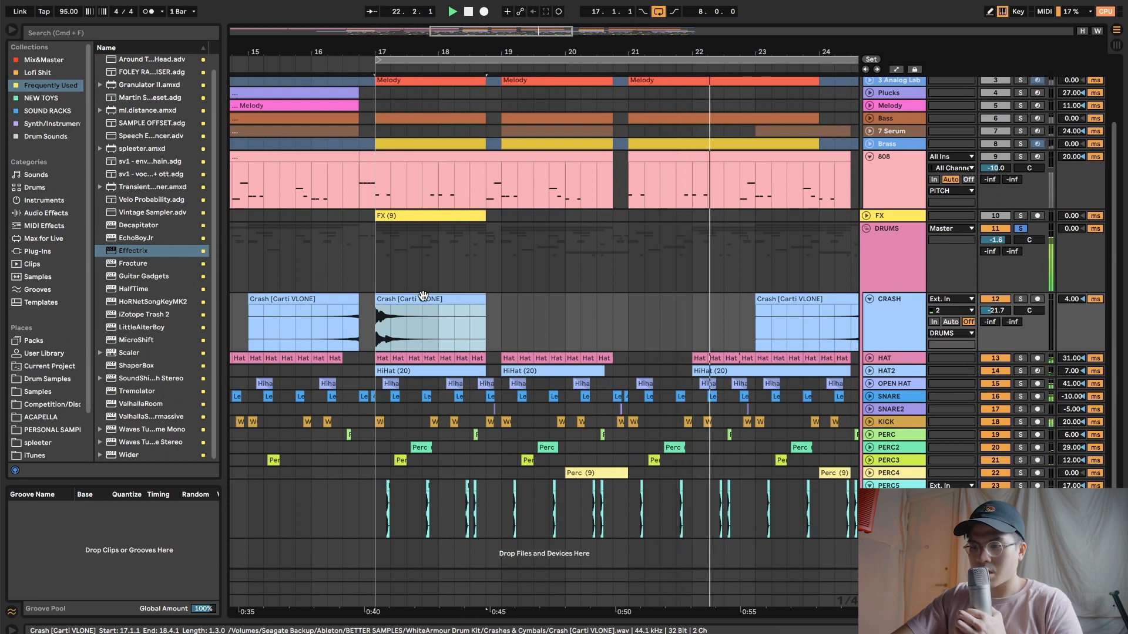
{"action": "scroll", "coordinate": [482, 188], "scroll_direction": "down", "scroll_amount": 5}
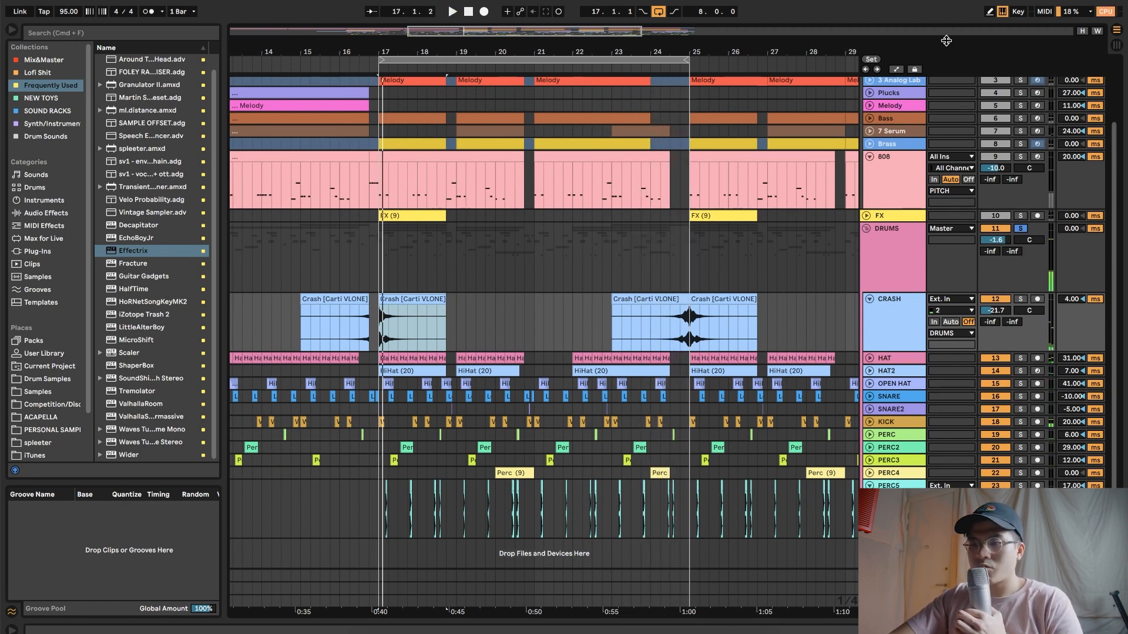
Step: Turn off the DRUMS group's solo and place the insert marker in the empty stretch of the CRASH track after bar 21
{"action": "left_click", "coordinate": [1019, 229]}
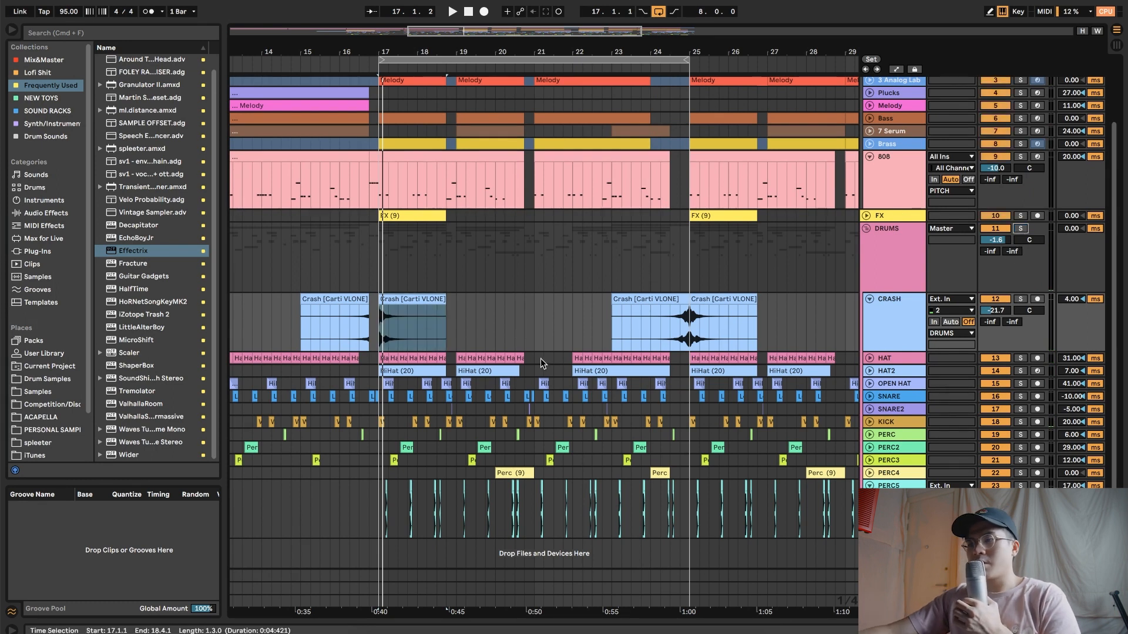
{"action": "left_click_drag", "start_coordinate": [535, 359], "coordinate": [562, 362]}
{"action": "left_click", "coordinate": [563, 337]}
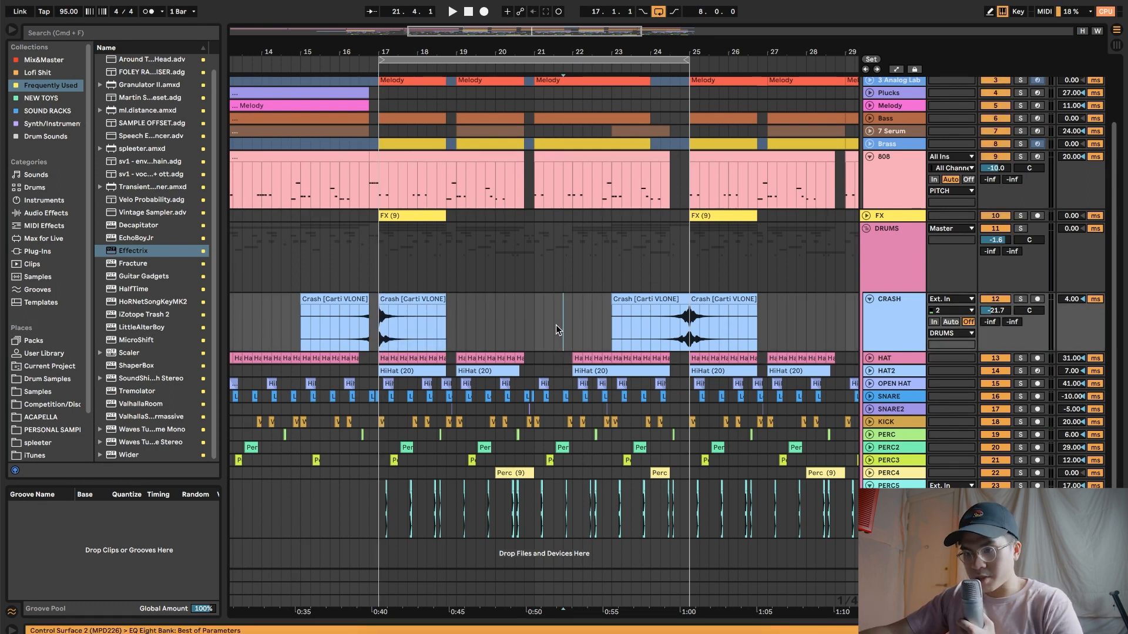
Step: Examine the break before bar 25 across the tracks up close, and return to the CRASH clip at bar 17
{"action": "left_click_drag", "start_coordinate": [649, 44], "coordinate": [482, 123]}
{"action": "mouse_move", "coordinate": [743, 483]}
{"action": "left_mouse_down"}
{"action": "mouse_move", "coordinate": [642, 471]}
{"action": "mouse_move", "coordinate": [611, 356]}
{"action": "left_mouse_up"}
{"action": "left_click", "coordinate": [692, 165]}
{"action": "scroll", "coordinate": [630, 120], "scroll_direction": "up", "scroll_amount": 3}
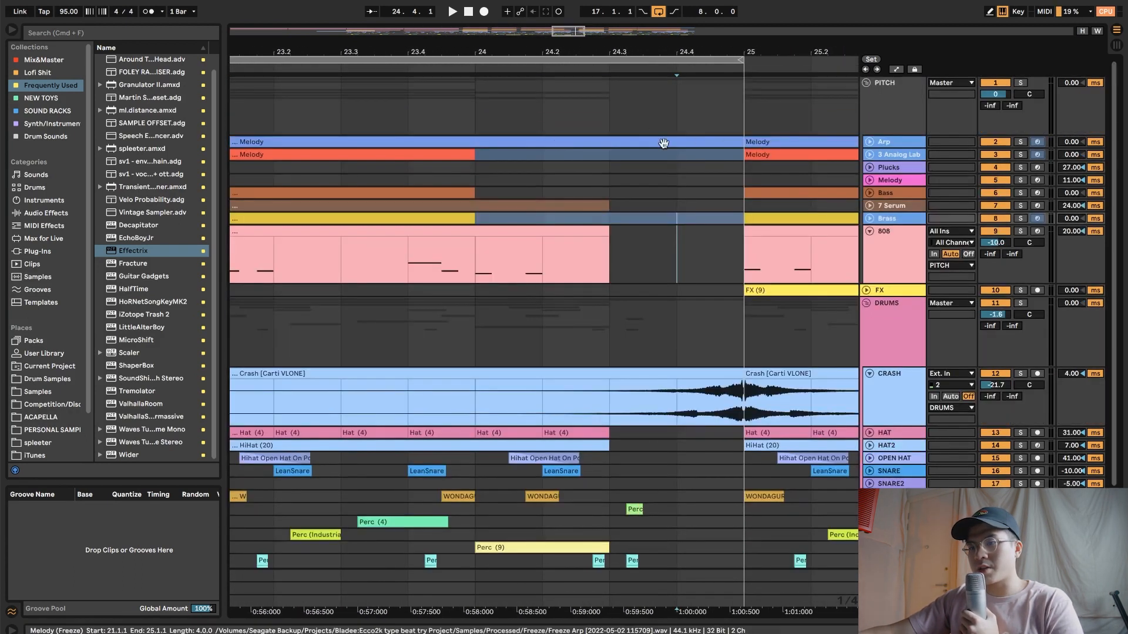
{"action": "left_click_drag", "start_coordinate": [566, 32], "coordinate": [479, 33]}
{"action": "left_click", "coordinate": [419, 371]}
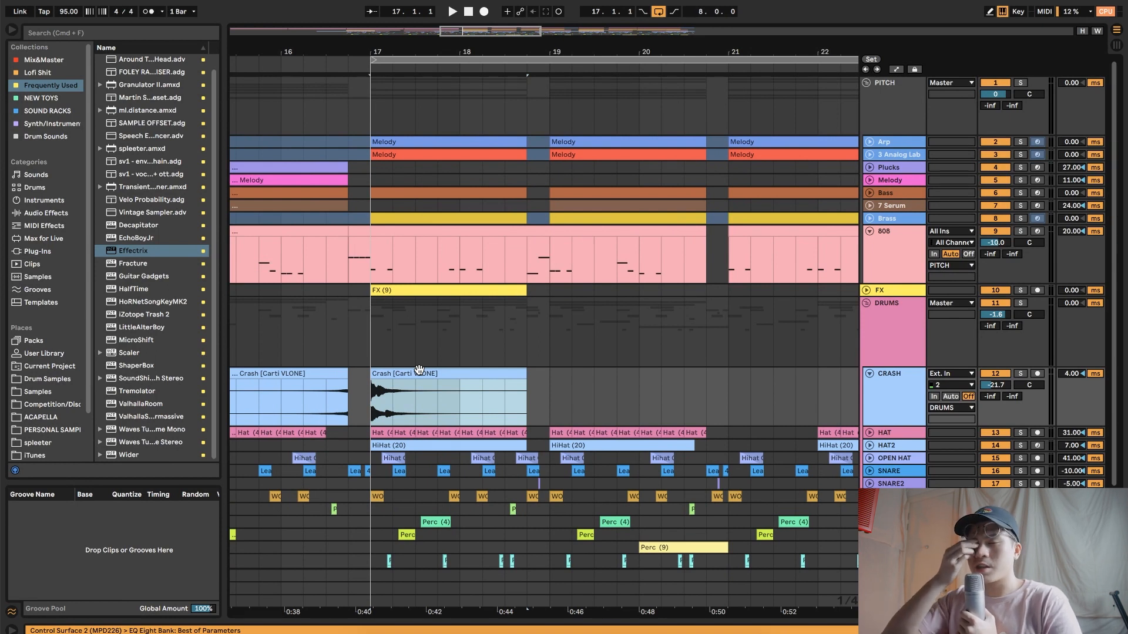
Step: Browse to the BETTER SAMPLES place and expand the WhiteArmour Drum Kit folder
{"action": "scroll", "coordinate": [45, 389], "scroll_direction": "down", "scroll_amount": 3}
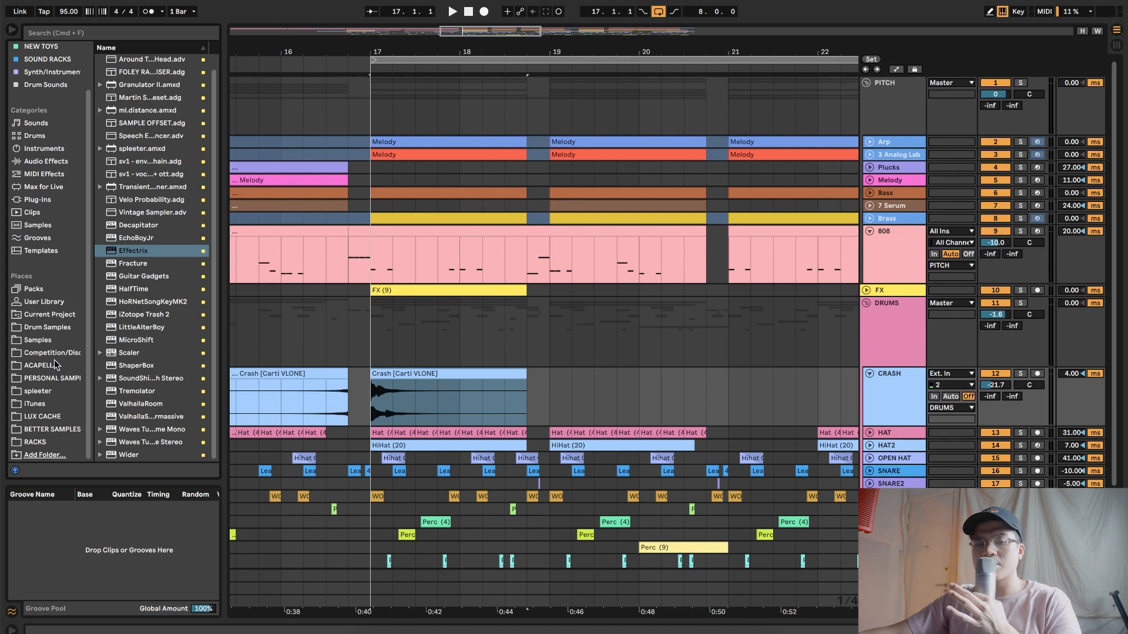
{"action": "left_click", "coordinate": [51, 430]}
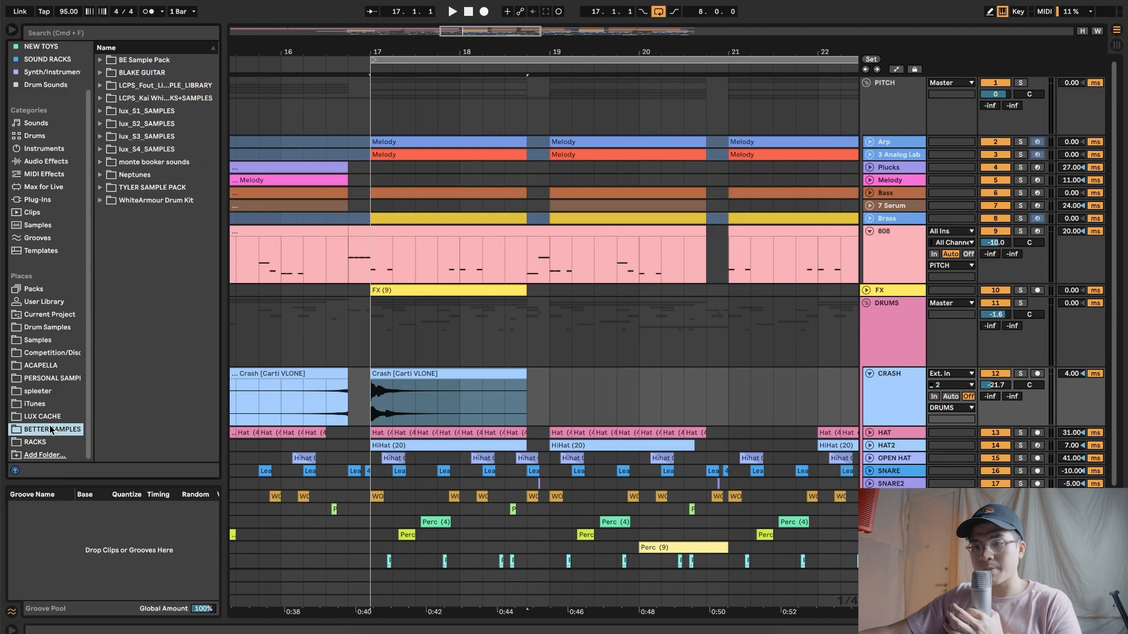
{"action": "left_click", "coordinate": [101, 200]}
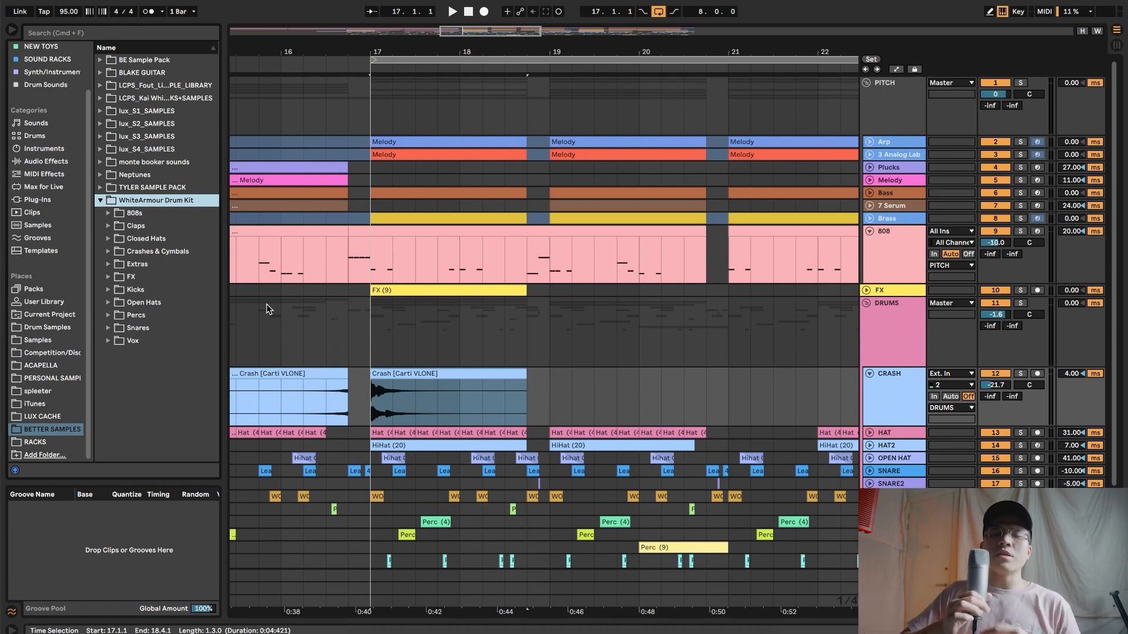
Step: Fold and deactivate the DRUMS group, play the section from bar 17, and deactivate the 808 track
{"action": "left_click_drag", "start_coordinate": [493, 30], "coordinate": [579, 1]}
{"action": "scroll", "coordinate": [687, 351], "scroll_direction": "down", "scroll_amount": 3}
{"action": "scroll", "coordinate": [603, 346], "scroll_direction": "up", "scroll_amount": 3}
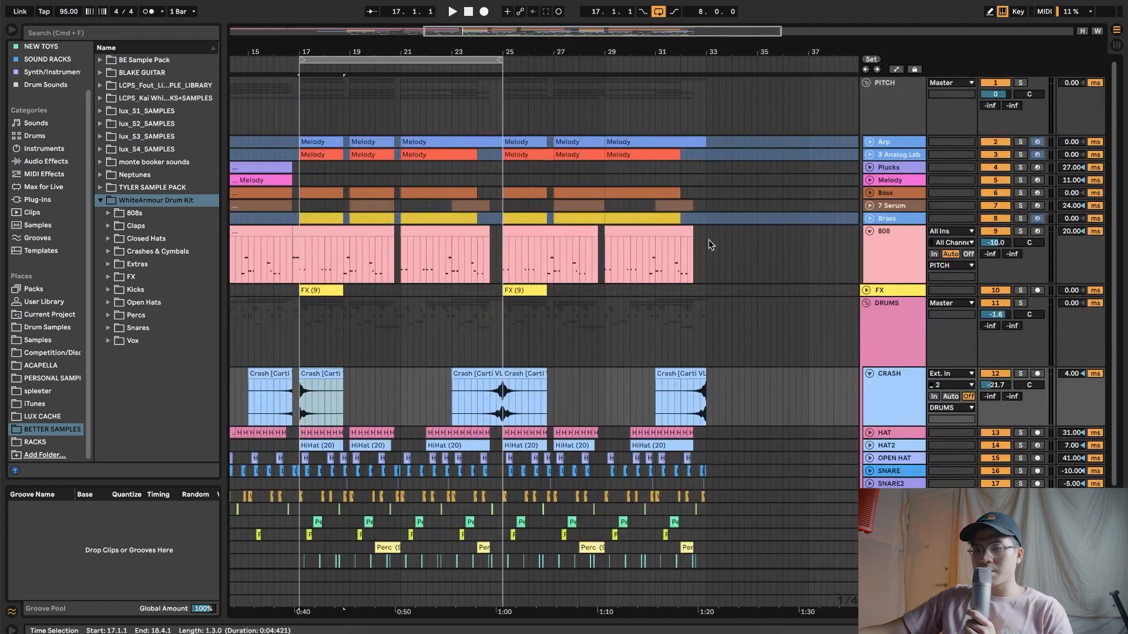
{"action": "left_click", "coordinate": [866, 303]}
{"action": "left_click_drag", "start_coordinate": [341, 45], "coordinate": [425, 139]}
{"action": "left_click", "coordinate": [425, 140]}
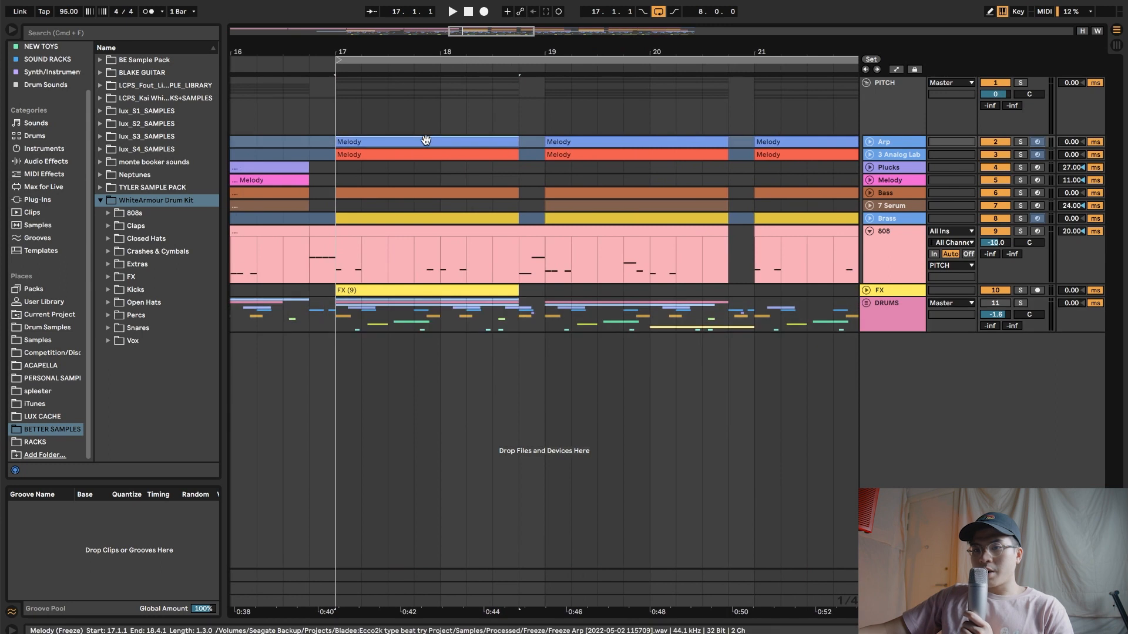
{"action": "key", "text": "space"}
{"action": "left_click", "coordinate": [997, 232]}
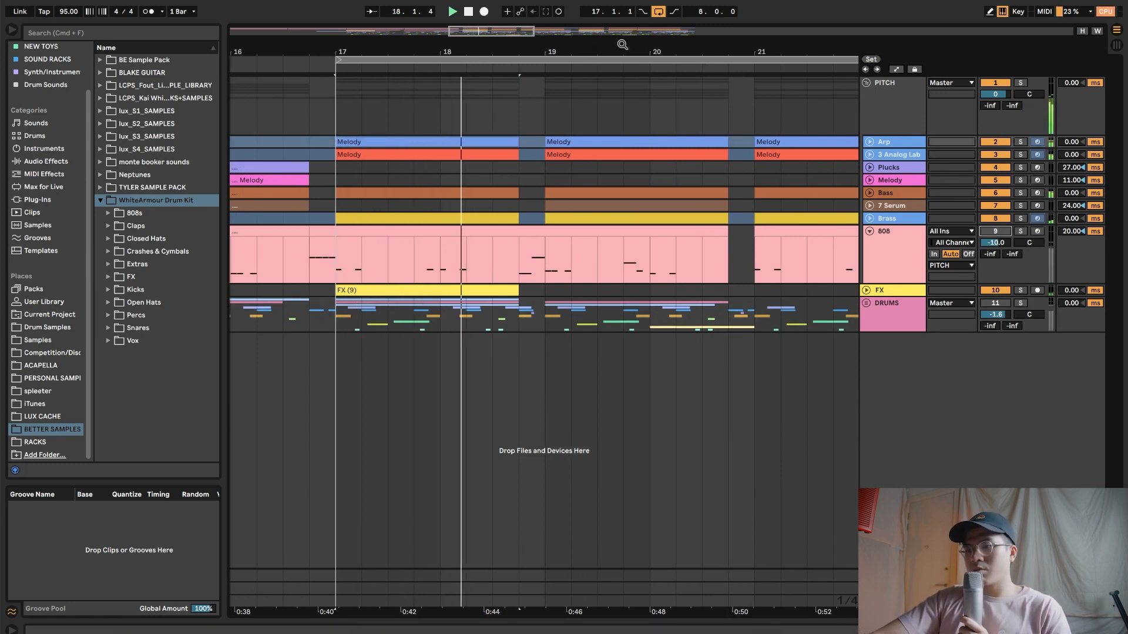
{"action": "left_click_drag", "start_coordinate": [494, 30], "coordinate": [496, 30]}
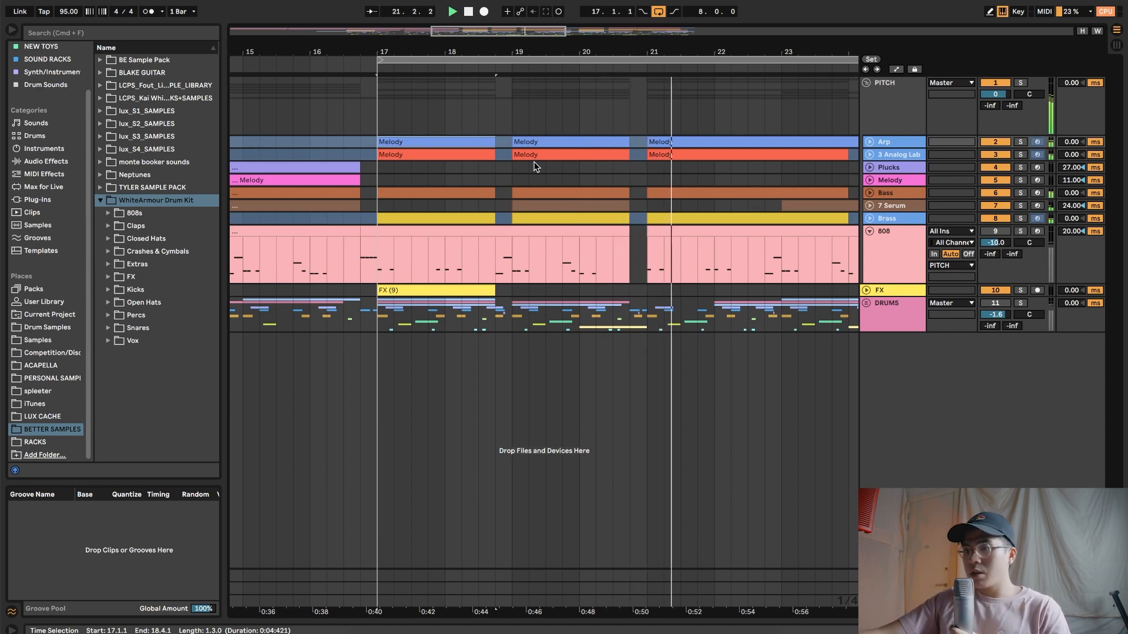
{"action": "left_click_drag", "start_coordinate": [489, 35], "coordinate": [488, 20]}
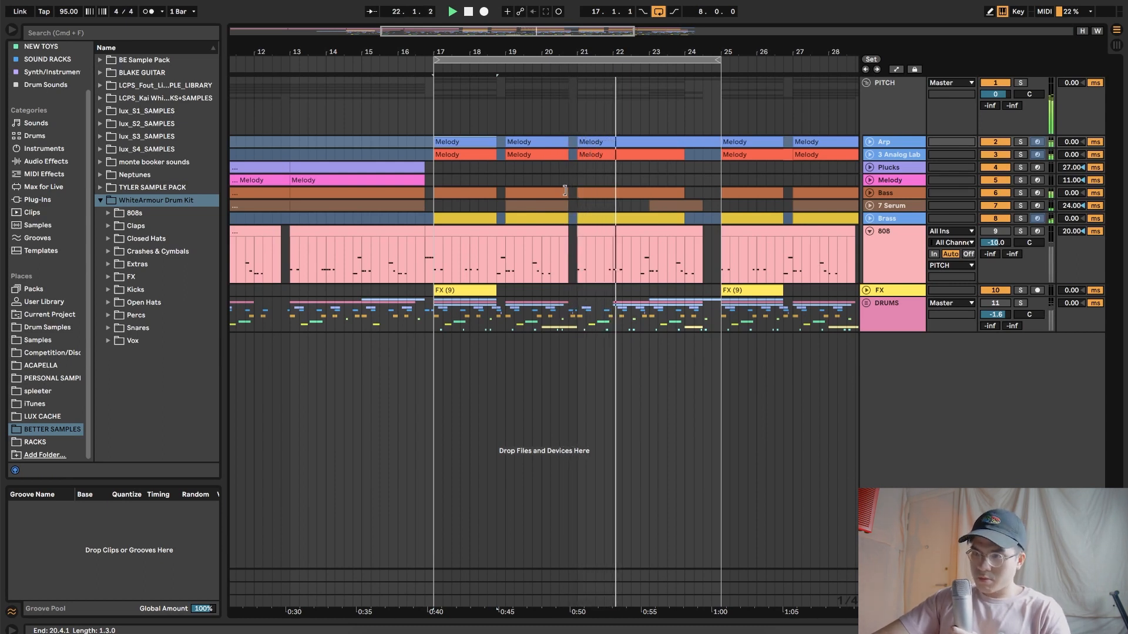
Step: Stop playback, unfold the Brass and Arp tracks, and unfreeze the Arp track
{"action": "left_click", "coordinate": [870, 218]}
{"action": "left_click", "coordinate": [898, 225]}
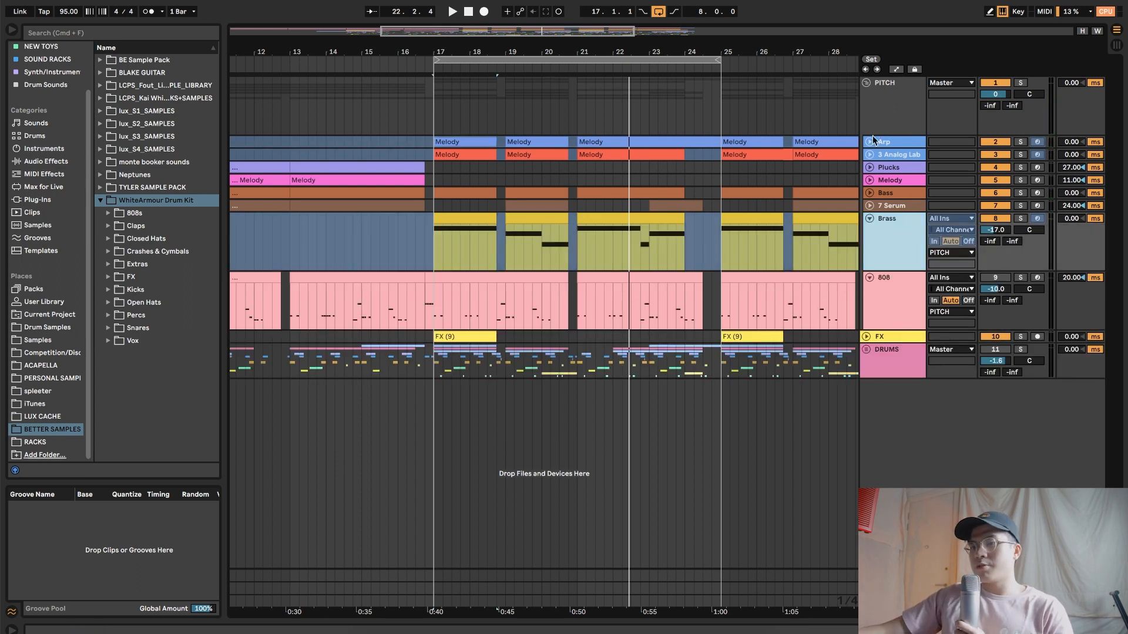
{"action": "left_click", "coordinate": [870, 141]}
{"action": "double_click", "coordinate": [886, 148]}
{"action": "right_click", "coordinate": [889, 150]}
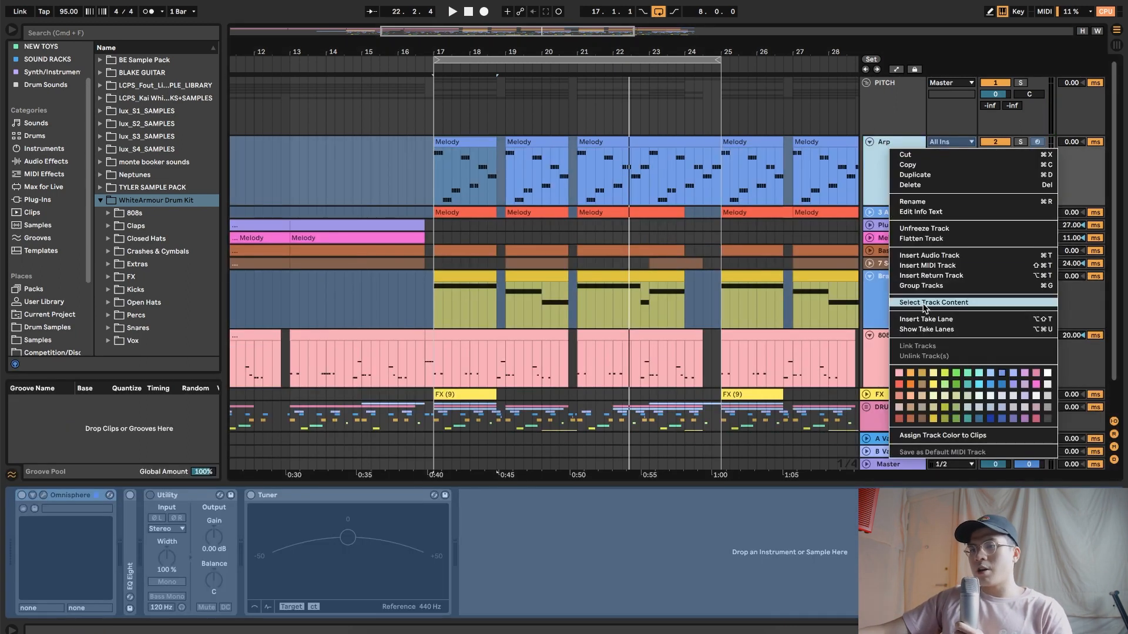
{"action": "left_click", "coordinate": [915, 229]}
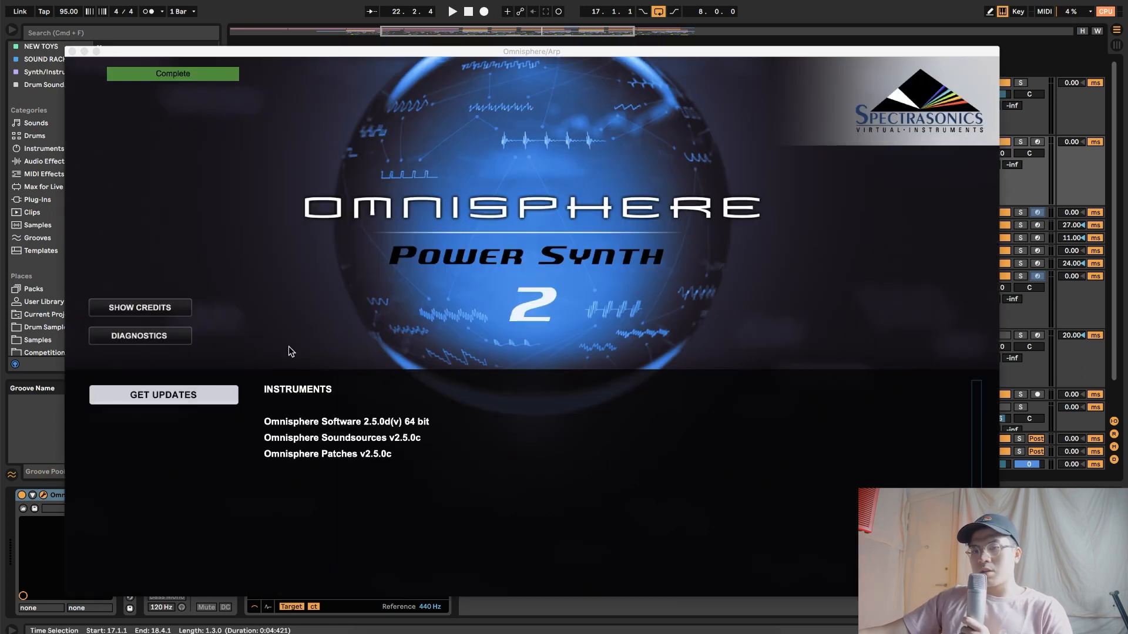
Step: Show the Arp's Omnisphere patch, close the plug-in window and unfold the 3 Analog Lab track
{"action": "left_click", "coordinate": [288, 348]}
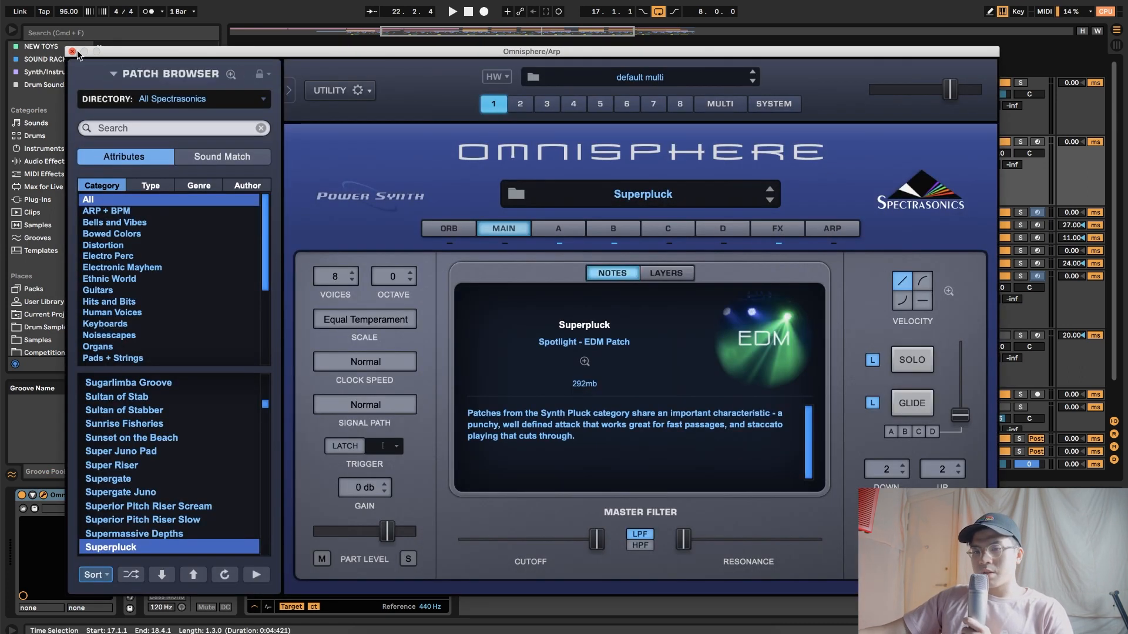
{"action": "left_click", "coordinate": [72, 51]}
{"action": "left_click", "coordinate": [873, 212]}
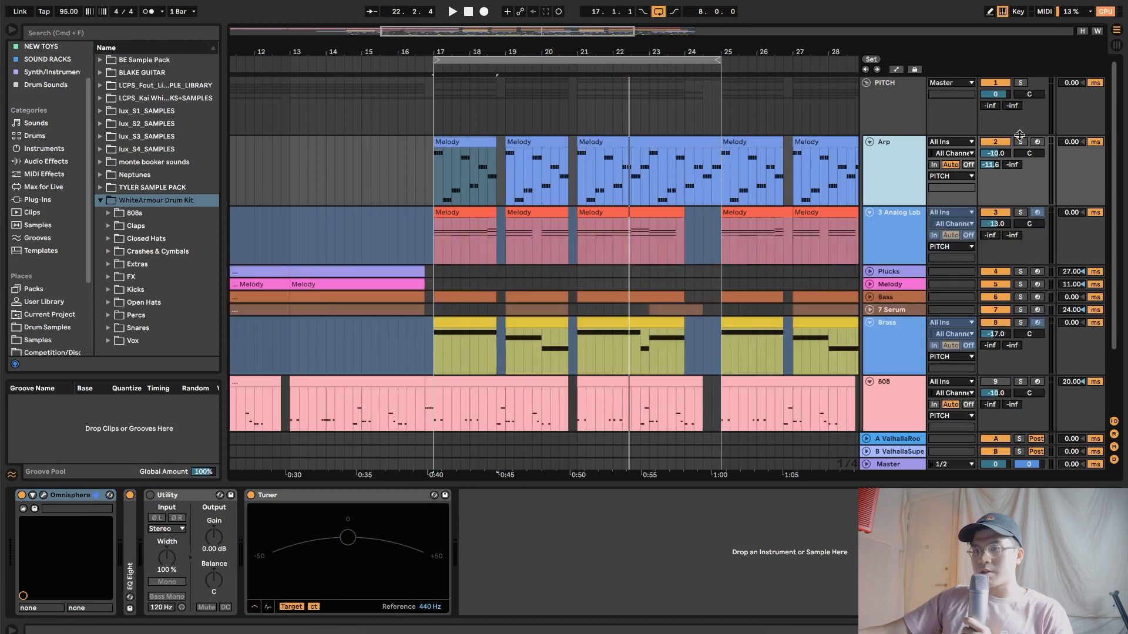
Step: Solo the Arp track, play it from bar 17 and look at the notes of its first Melody clip
{"action": "left_click", "coordinate": [451, 143]}
{"action": "key", "text": "space"}
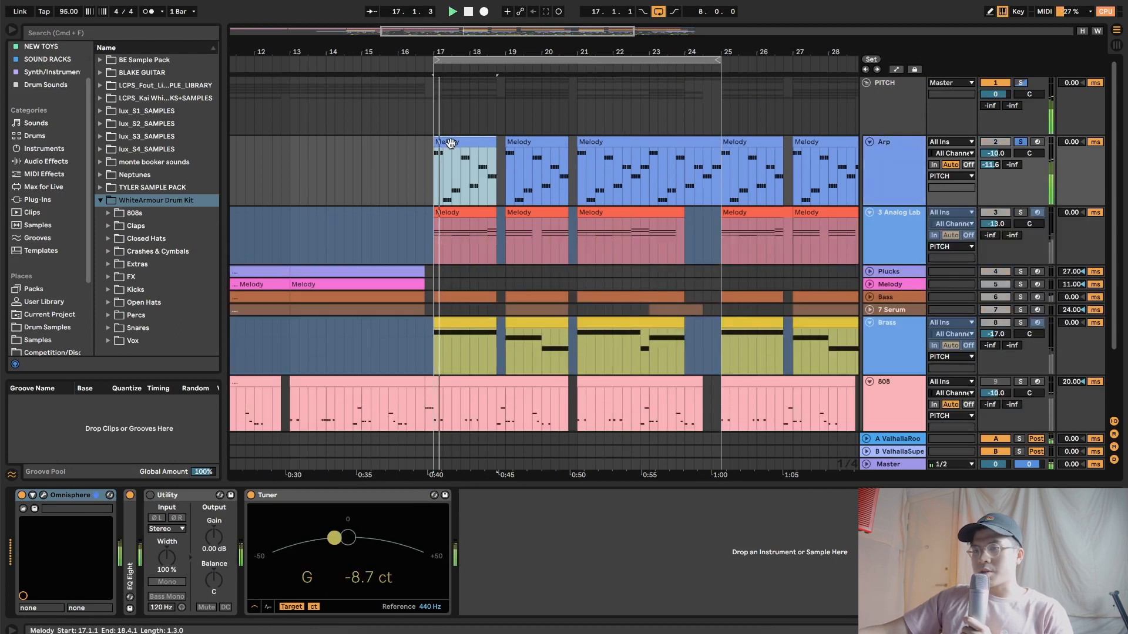
{"action": "double_click", "coordinate": [451, 143]}
{"action": "scroll", "coordinate": [534, 319], "scroll_direction": "down", "scroll_amount": 2}
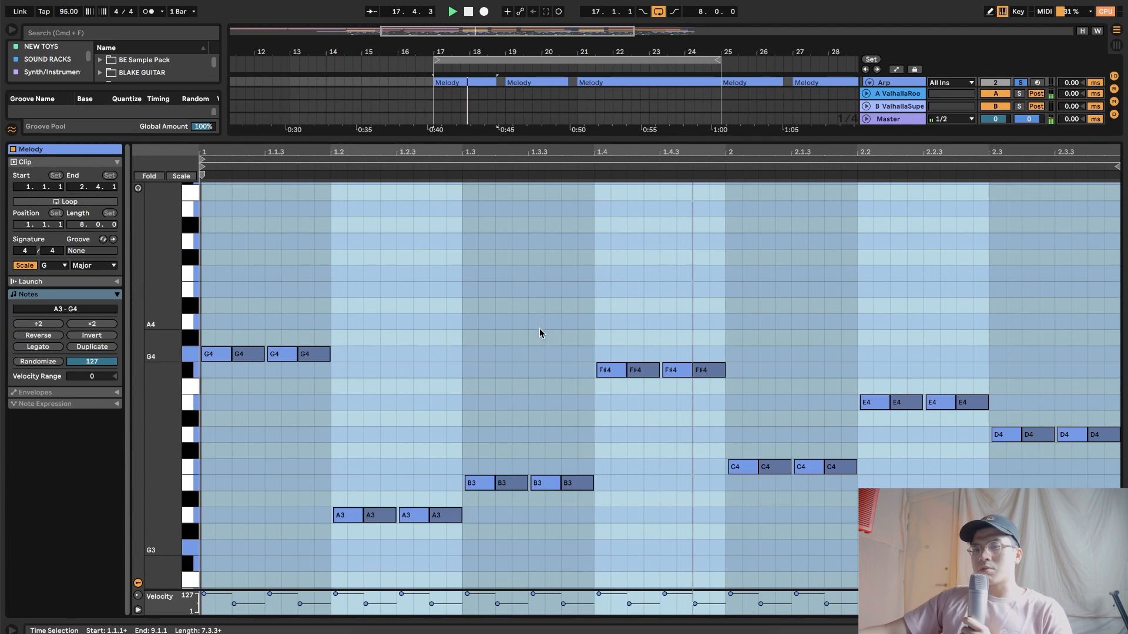
{"action": "left_click", "coordinate": [539, 329]}
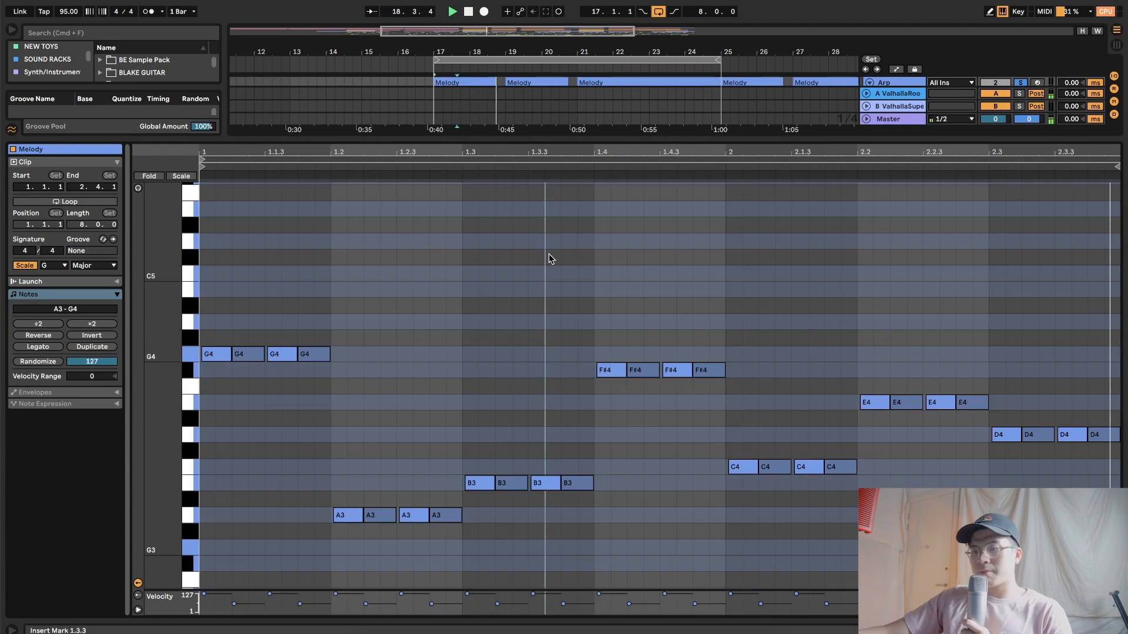
{"action": "key", "text": "super+alt+l"}
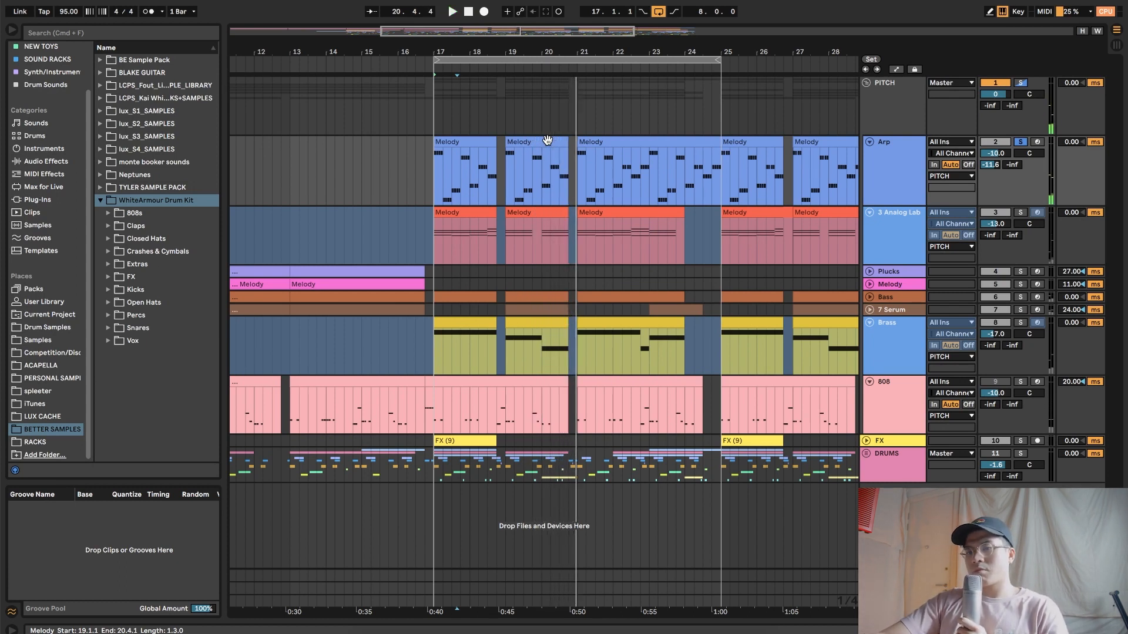
Step: Open the Arp's Melody clip at bar 21 in an enlarged note editor and show its notes around bar 5
{"action": "key", "text": "super+alt+l"}
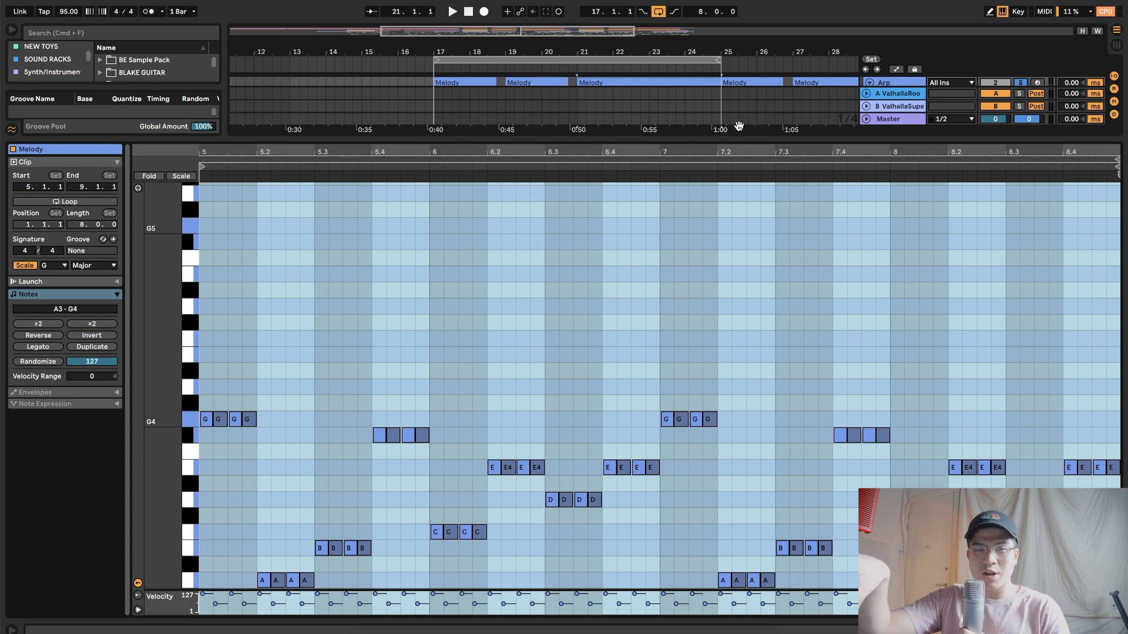
{"action": "left_click_drag", "start_coordinate": [731, 140], "coordinate": [732, 74]}
{"action": "mouse_move", "coordinate": [162, 312]}
{"action": "left_mouse_down"}
{"action": "mouse_move", "coordinate": [194, 312]}
{"action": "mouse_move", "coordinate": [183, 312]}
{"action": "left_mouse_up"}
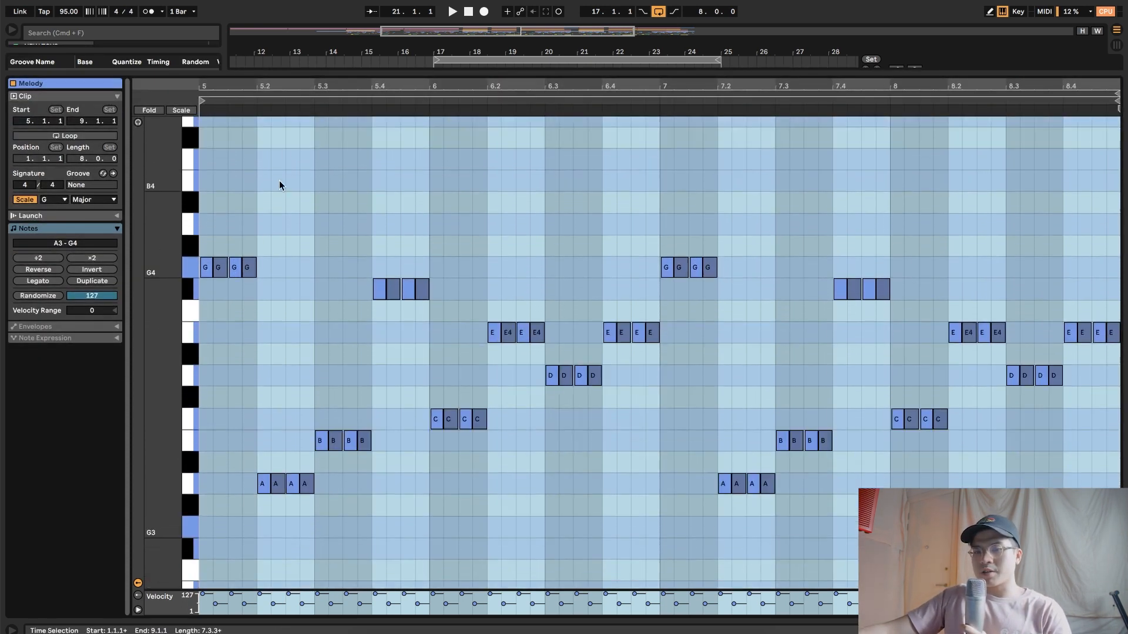
{"action": "left_click_drag", "start_coordinate": [284, 86], "coordinate": [354, 84]}
{"action": "right_click", "coordinate": [434, 153]}
{"action": "left_click", "coordinate": [481, 326]}
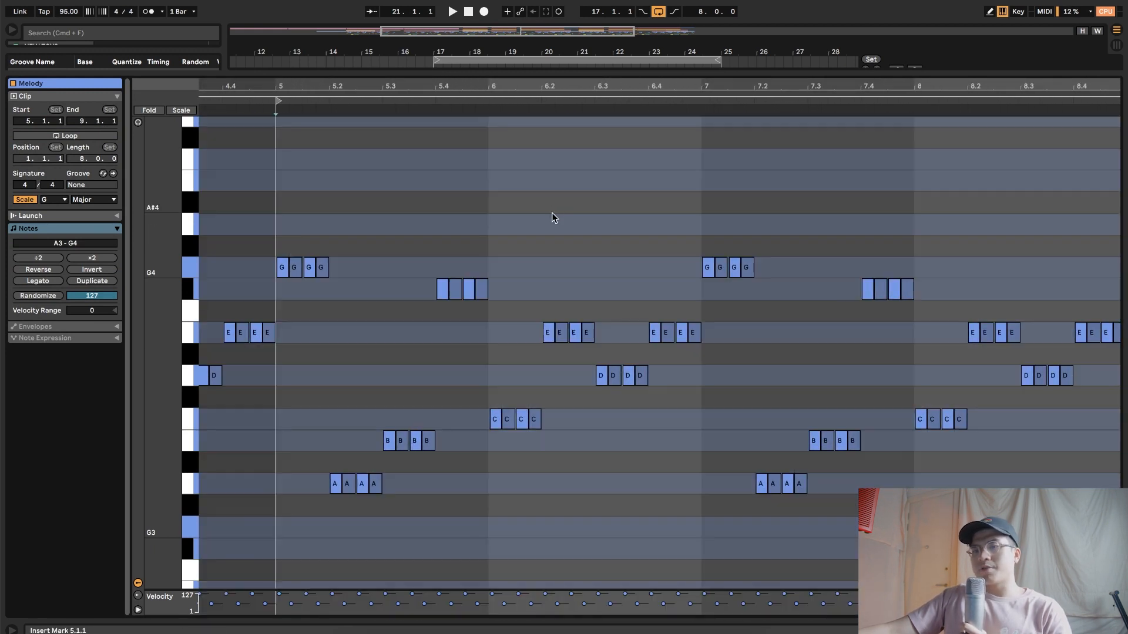
Step: Turn the clip's G Major scale highlighting off and back on across the longer note pattern
{"action": "left_click_drag", "start_coordinate": [556, 87], "coordinate": [704, 77]}
{"action": "left_click", "coordinate": [25, 199]}
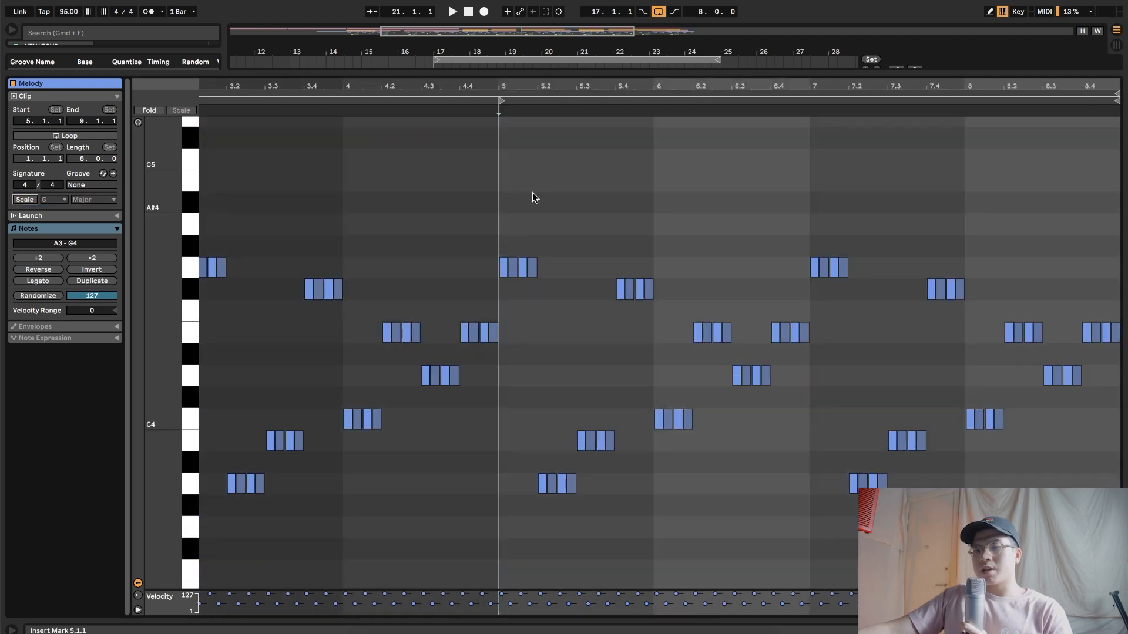
{"action": "left_click", "coordinate": [25, 200]}
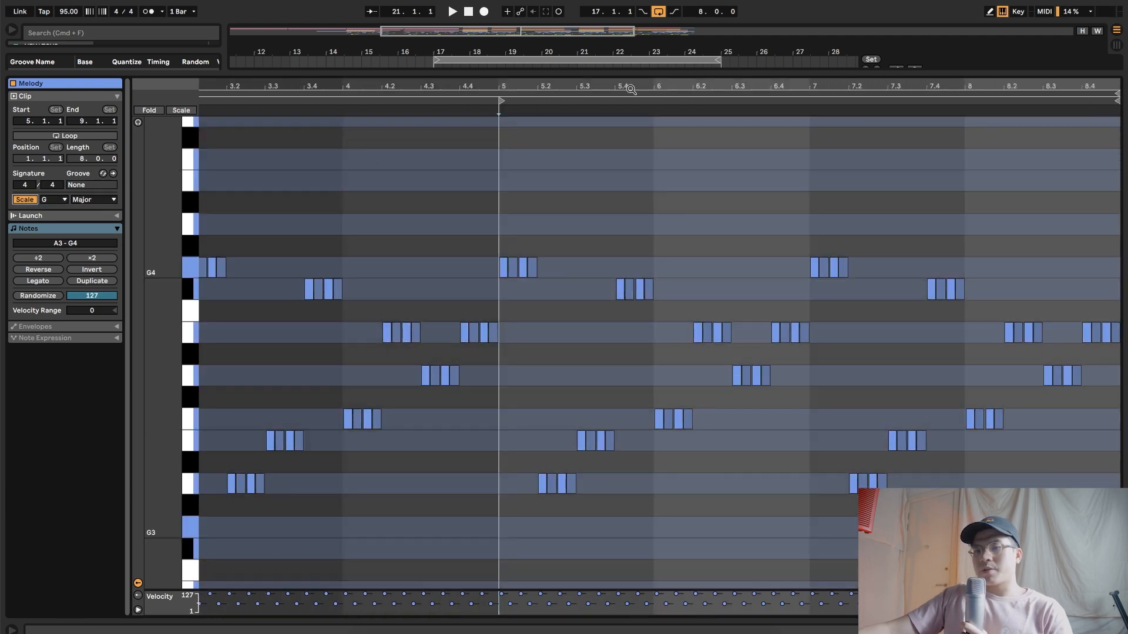
Step: Return to the track devices, solo the 3 Analog Lab track instead of the Arp, unfreeze it and show its Analog Lab V instrument
{"action": "key", "text": "super+alt+l"}
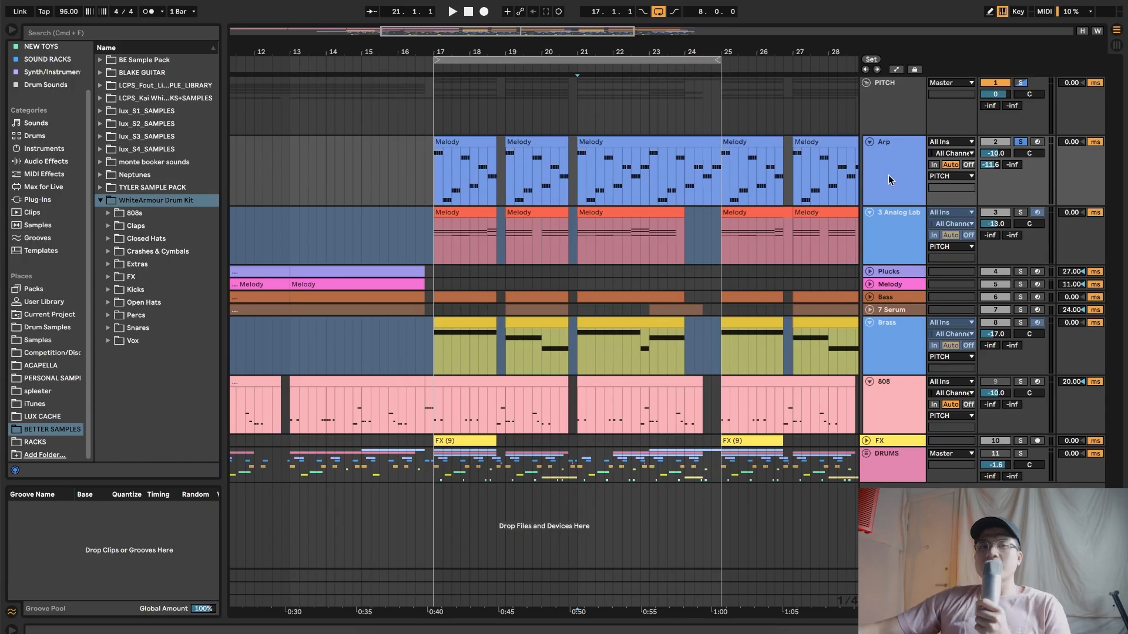
{"action": "double_click", "coordinate": [888, 175]}
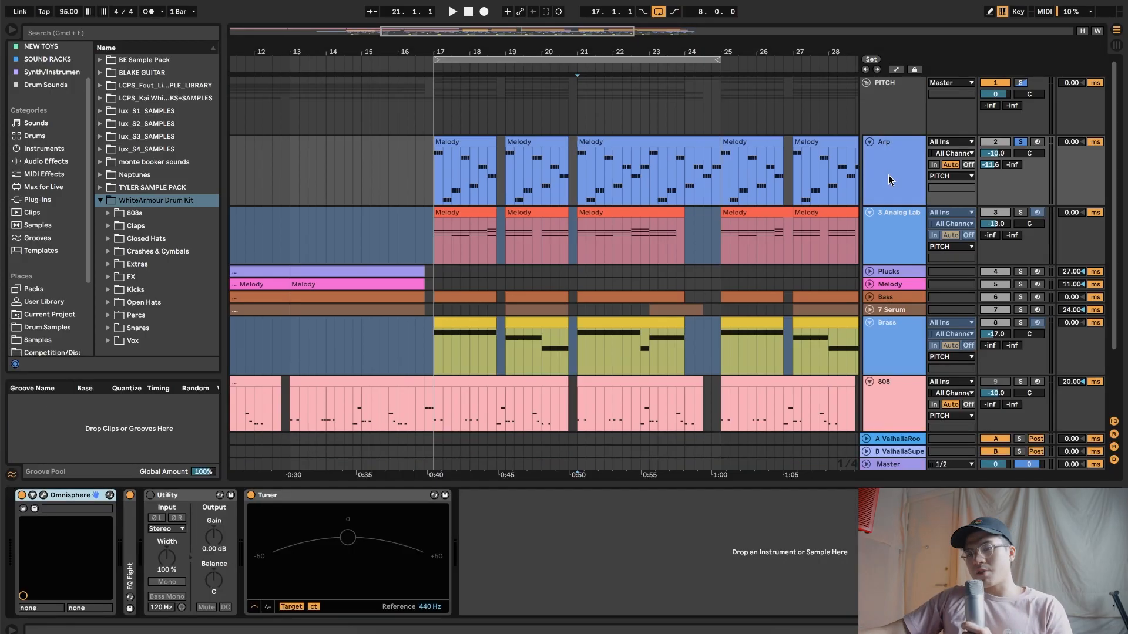
{"action": "left_click", "coordinate": [892, 230]}
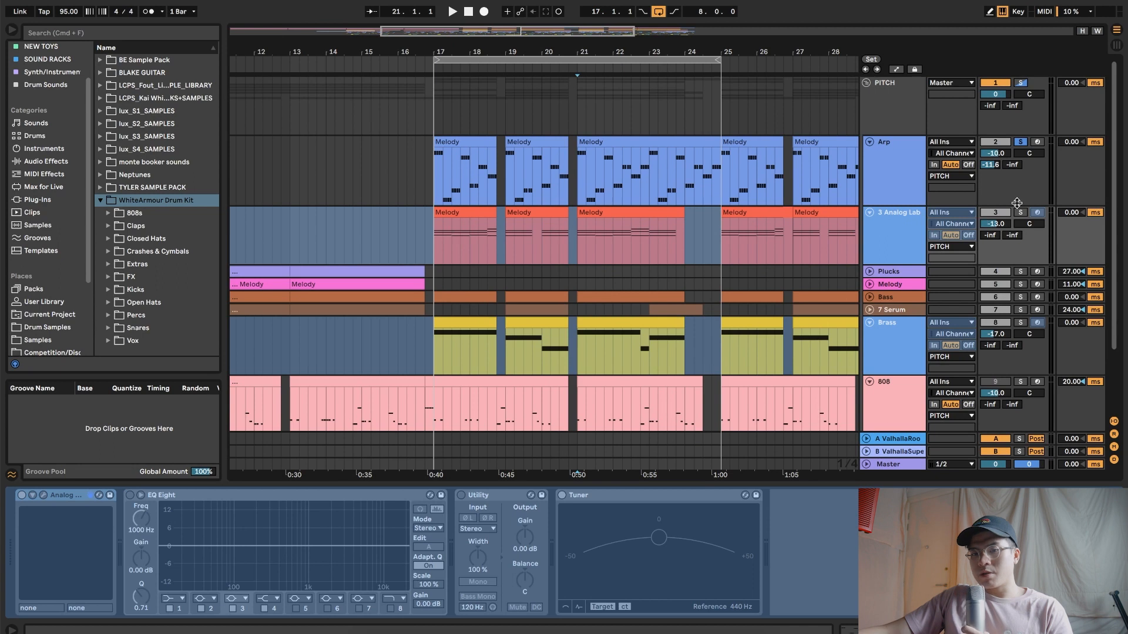
{"action": "right_click", "coordinate": [912, 235]}
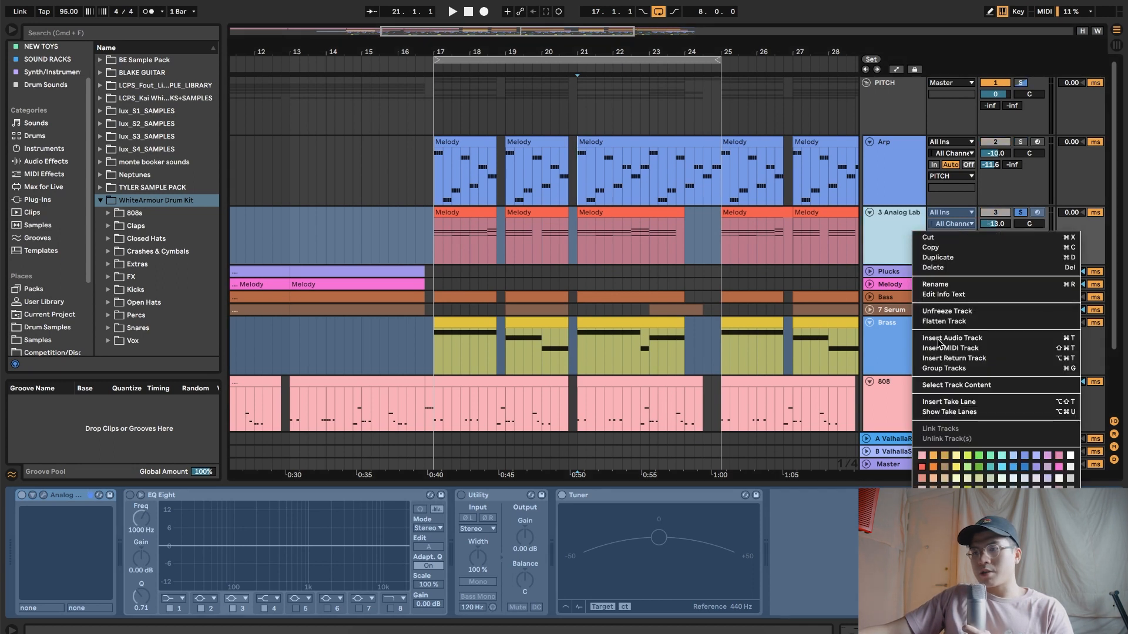
{"action": "left_click", "coordinate": [942, 312]}
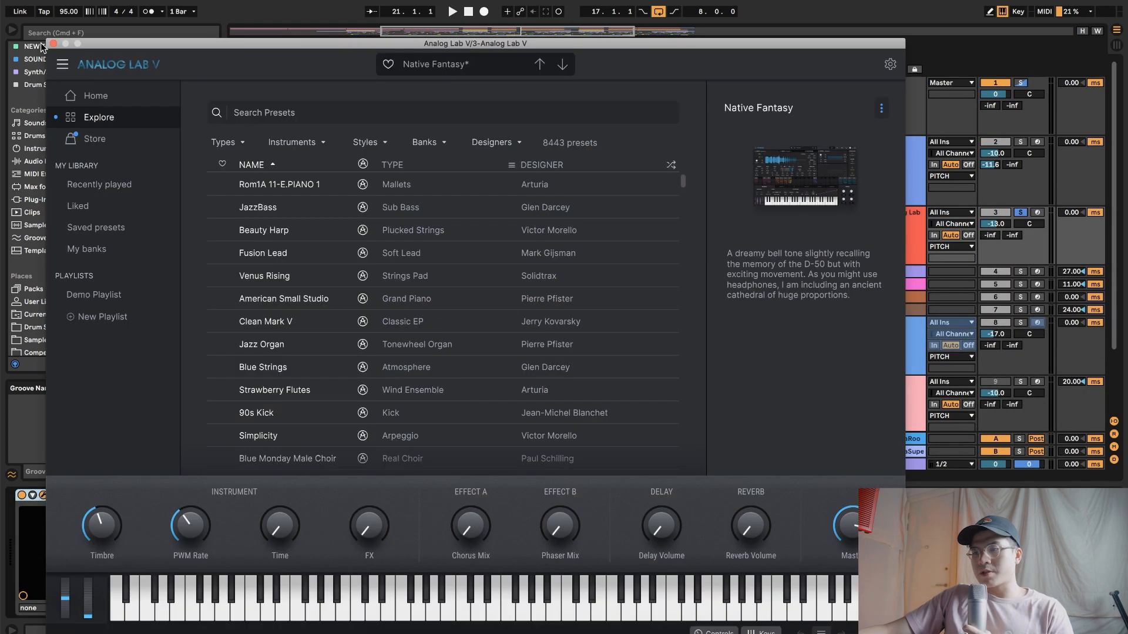
Step: Turn on the 3 Analog Lab track's EQ Eight and low-cut band 1 at 306 Hz while playing its clip at bar 17
{"action": "left_click", "coordinate": [53, 44]}
{"action": "left_click", "coordinate": [130, 496]}
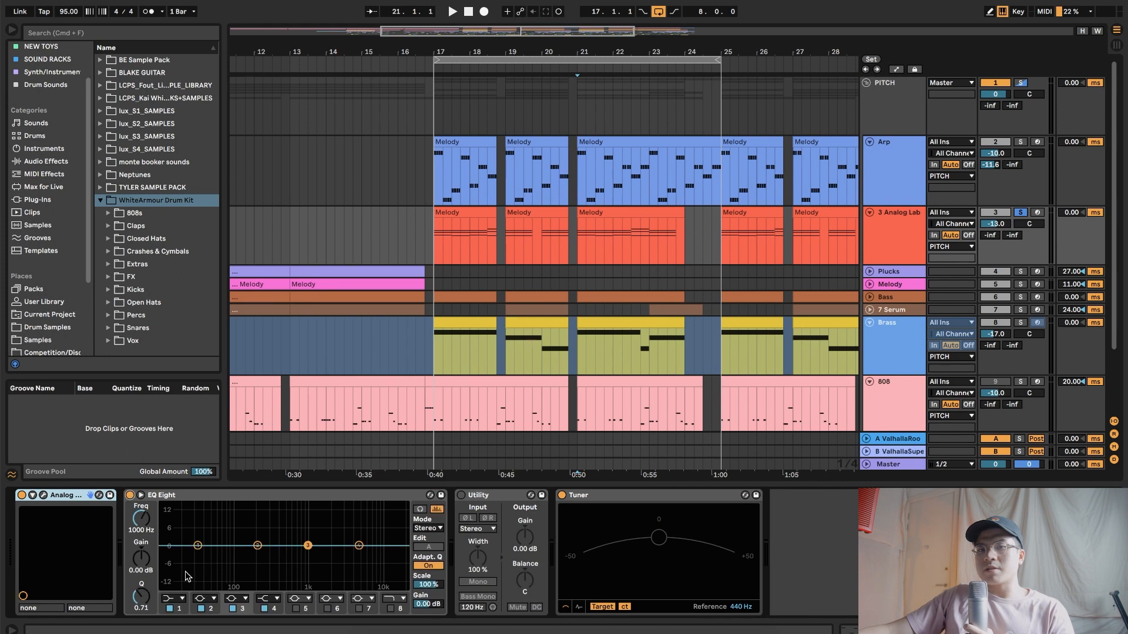
{"action": "left_click", "coordinate": [173, 599]}
{"action": "left_click", "coordinate": [173, 520]}
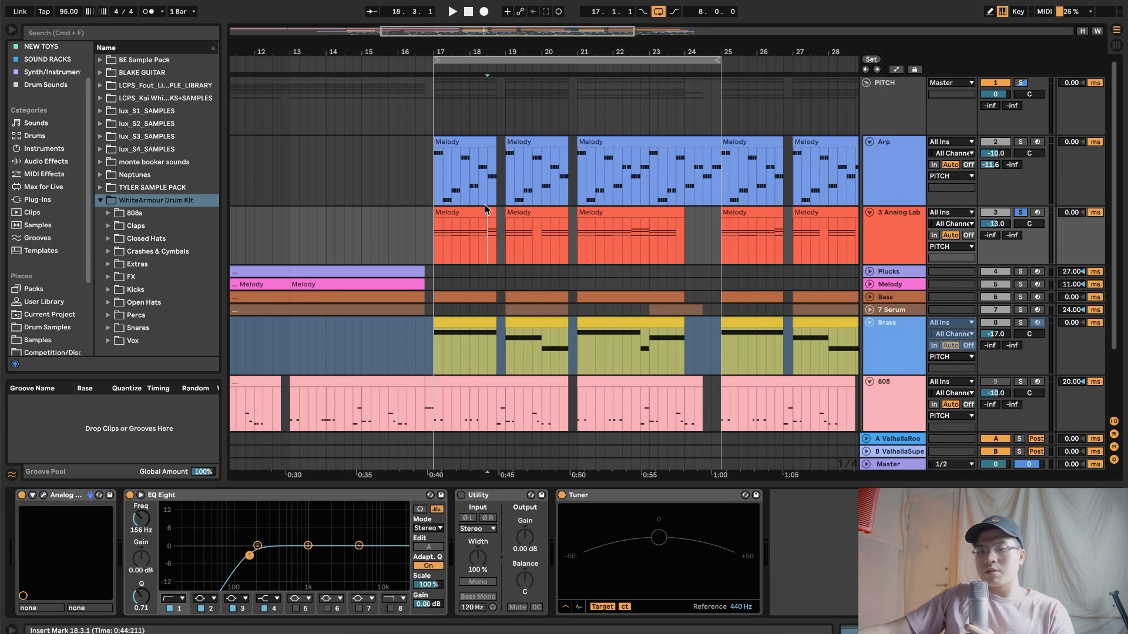
{"action": "key", "text": "space"}
{"action": "left_click", "coordinate": [456, 222]}
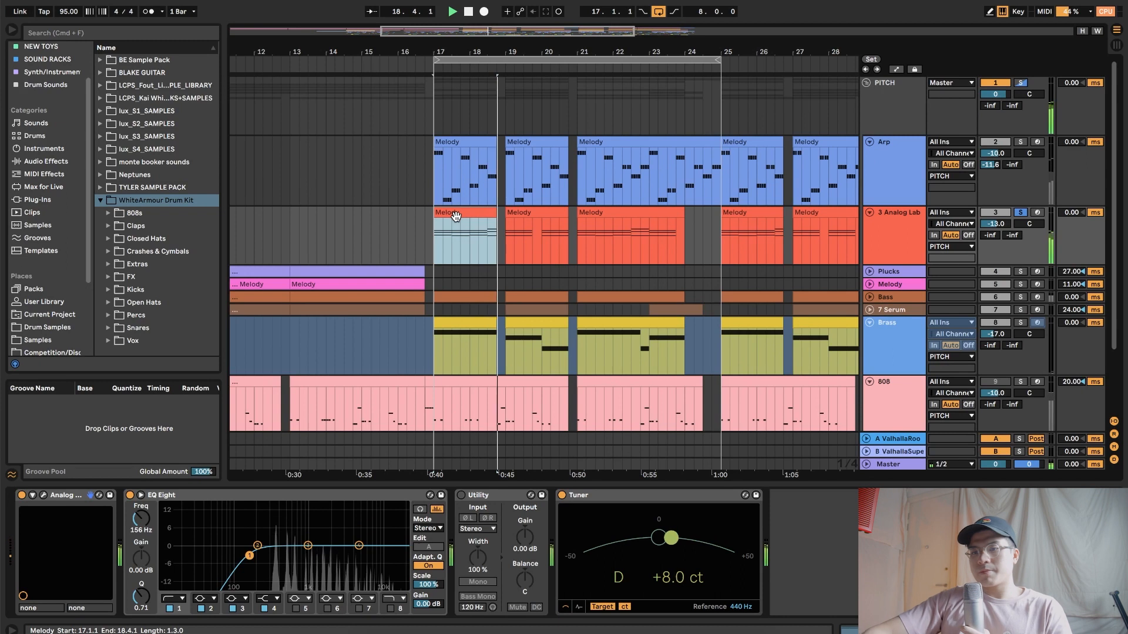
{"action": "left_click_drag", "start_coordinate": [141, 519], "coordinate": [141, 504]}
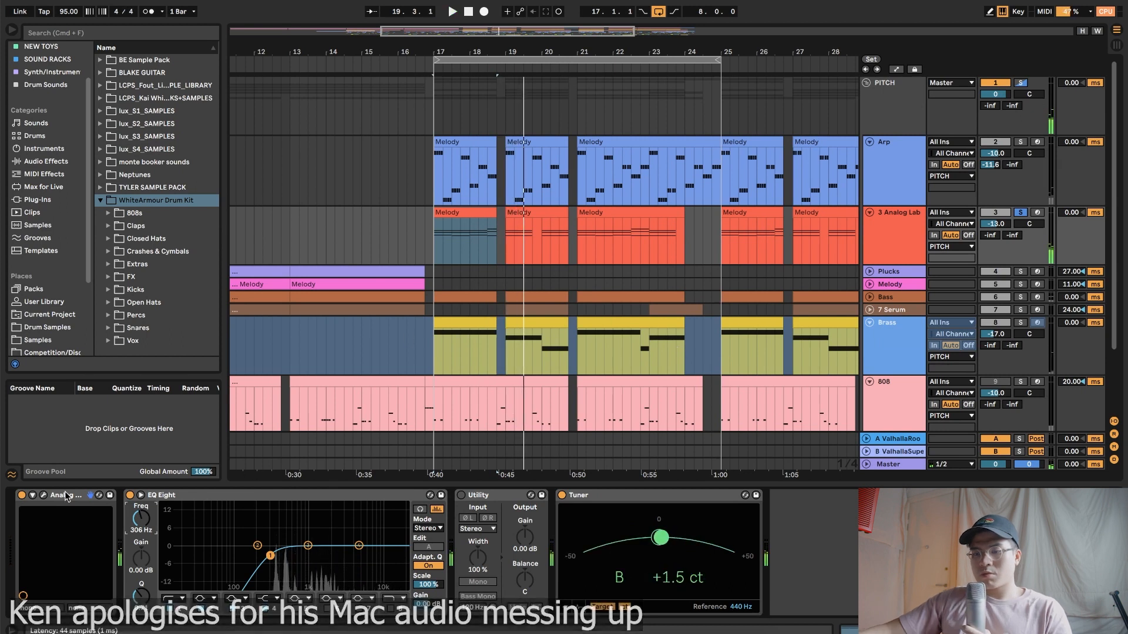
Step: Reopen Analog Lab V, show its instrument and style filters, filter the presets by Atmospheric, and close the instrument
{"action": "left_click", "coordinate": [43, 495]}
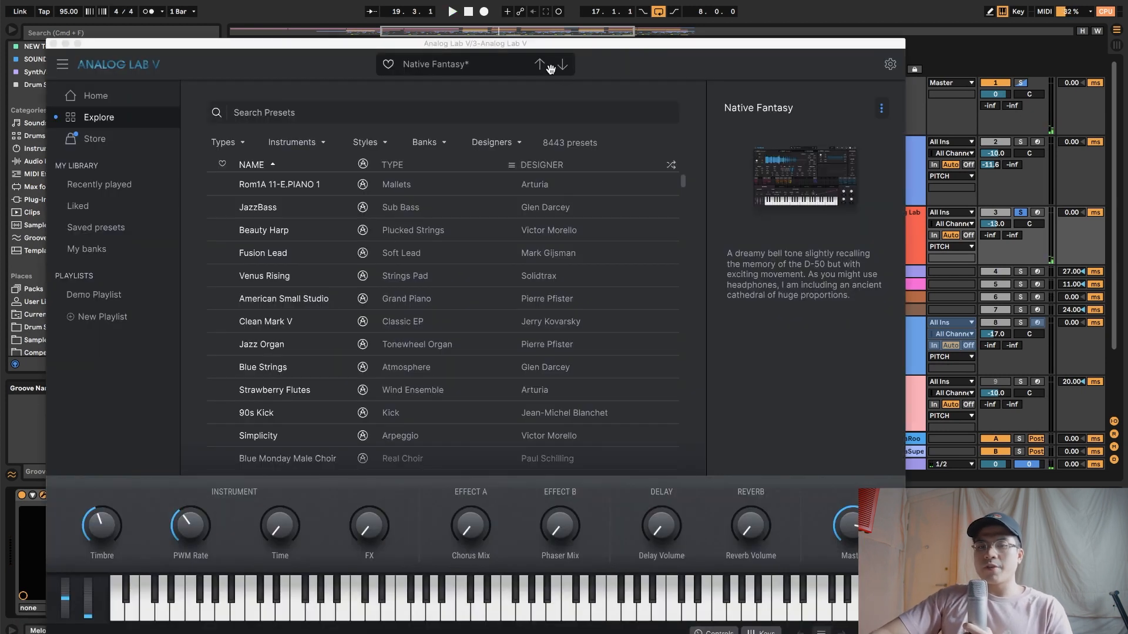
{"action": "left_click", "coordinate": [305, 148]}
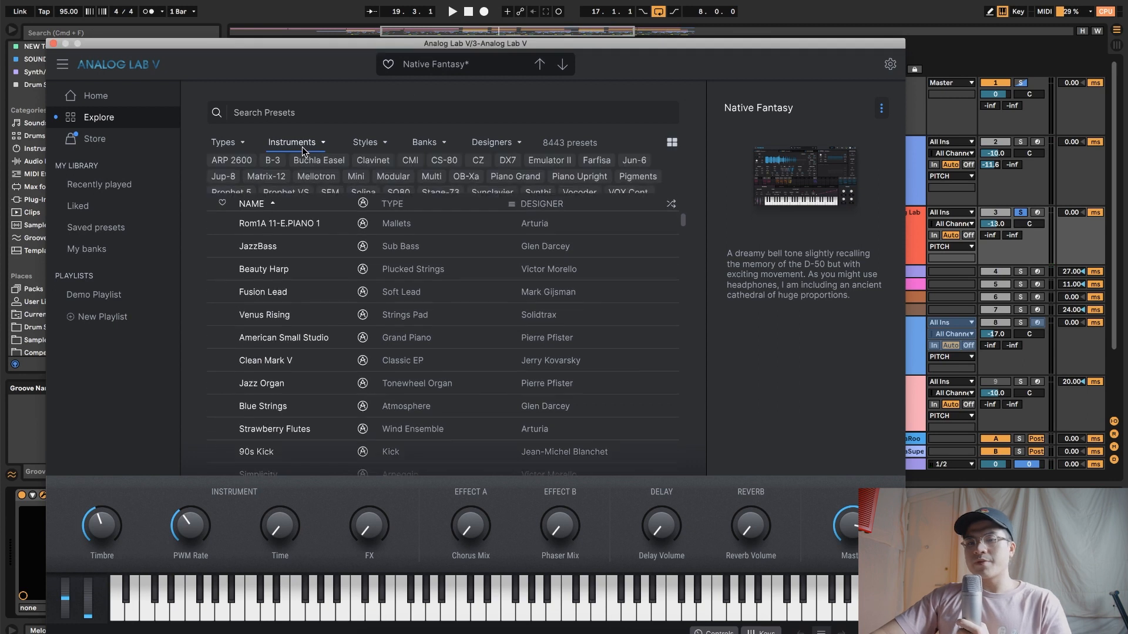
{"action": "left_click", "coordinate": [366, 144]}
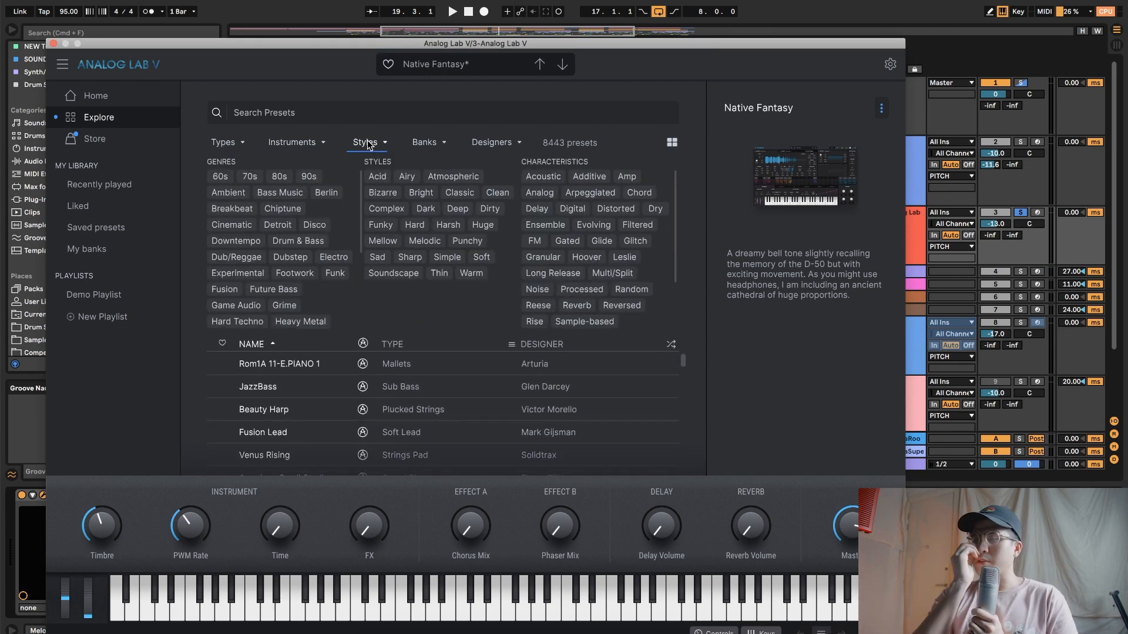
{"action": "left_click", "coordinate": [476, 178]}
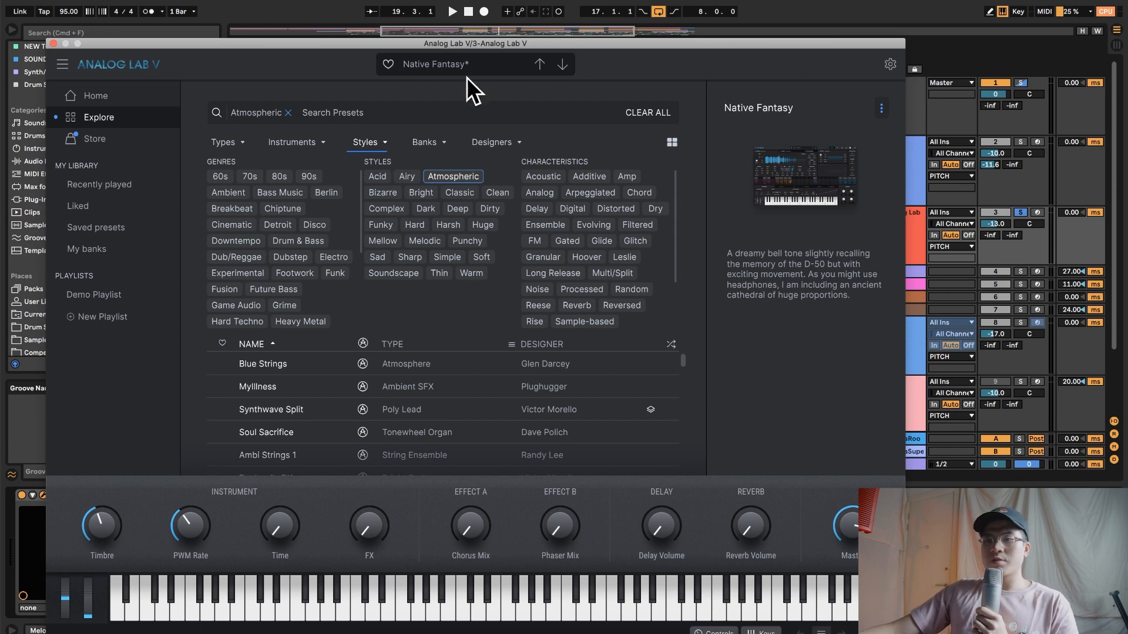
{"action": "left_click", "coordinate": [54, 44]}
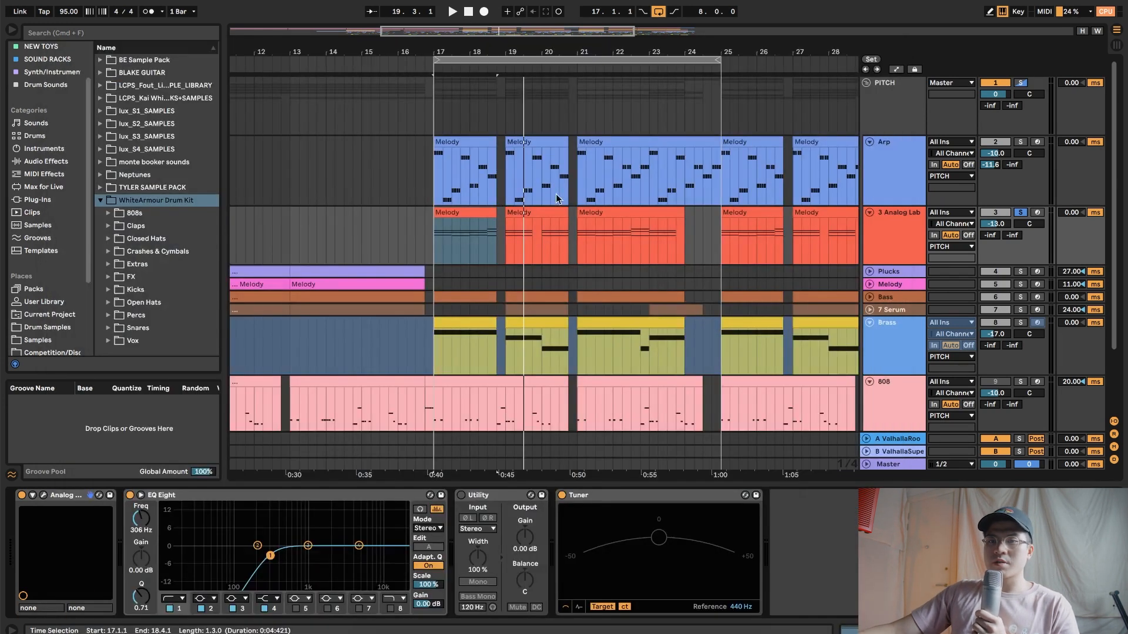
Step: Unfold the Bass track, show its Serum and EQ devices, and briefly look at the 7 Serum and Brass tracks
{"action": "left_click", "coordinate": [869, 297]}
{"action": "left_click", "coordinate": [898, 313]}
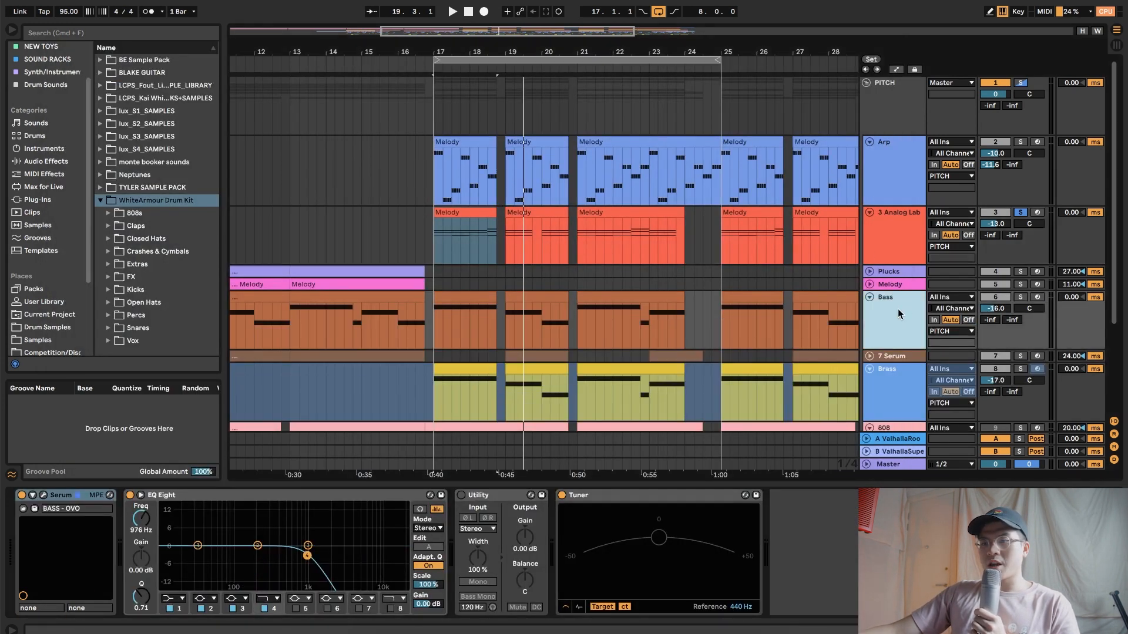
{"action": "left_click", "coordinate": [882, 356]}
{"action": "left_click", "coordinate": [870, 356]}
{"action": "left_click", "coordinate": [870, 356]}
{"action": "left_click", "coordinate": [870, 369]}
{"action": "left_click", "coordinate": [870, 369]}
Step: Unsolo the 3 Analog Lab track and move the Brass track directly below the Bass track, above the Serum track
{"action": "left_click", "coordinate": [1020, 213]}
{"action": "scroll", "coordinate": [940, 254], "scroll_direction": "down", "scroll_amount": 3}
{"action": "left_click", "coordinate": [894, 340]}
{"action": "left_click_drag", "start_coordinate": [893, 341], "coordinate": [898, 284]}
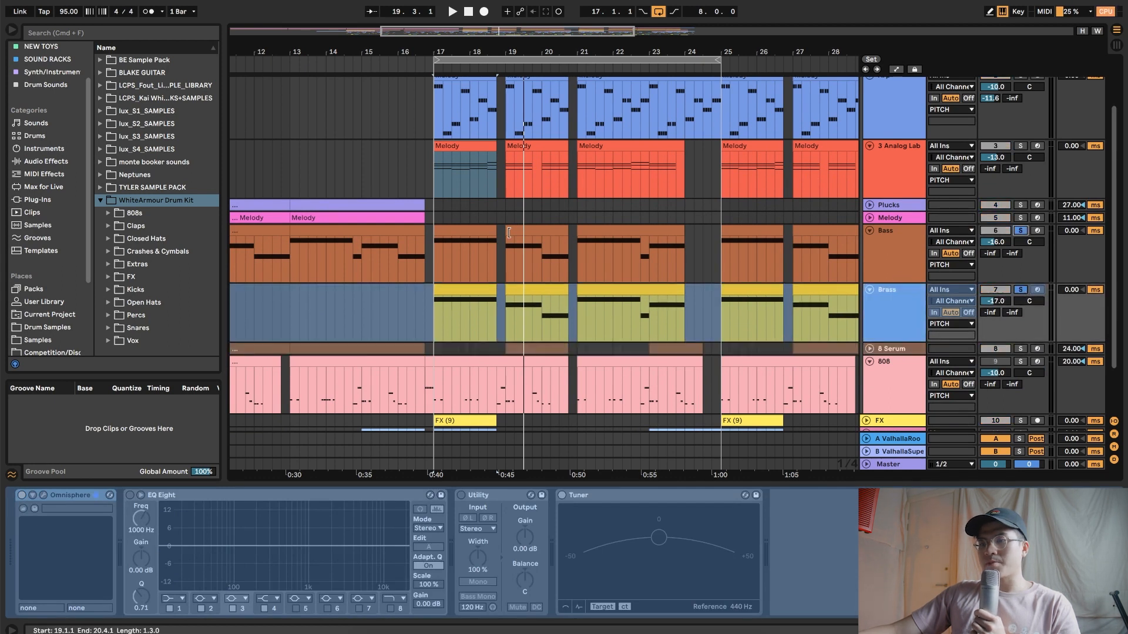
Step: Play the soloed Bass and Brass tracks from bar 17, show the Brass track's devices, and stop playback
{"action": "left_click", "coordinate": [468, 229]}
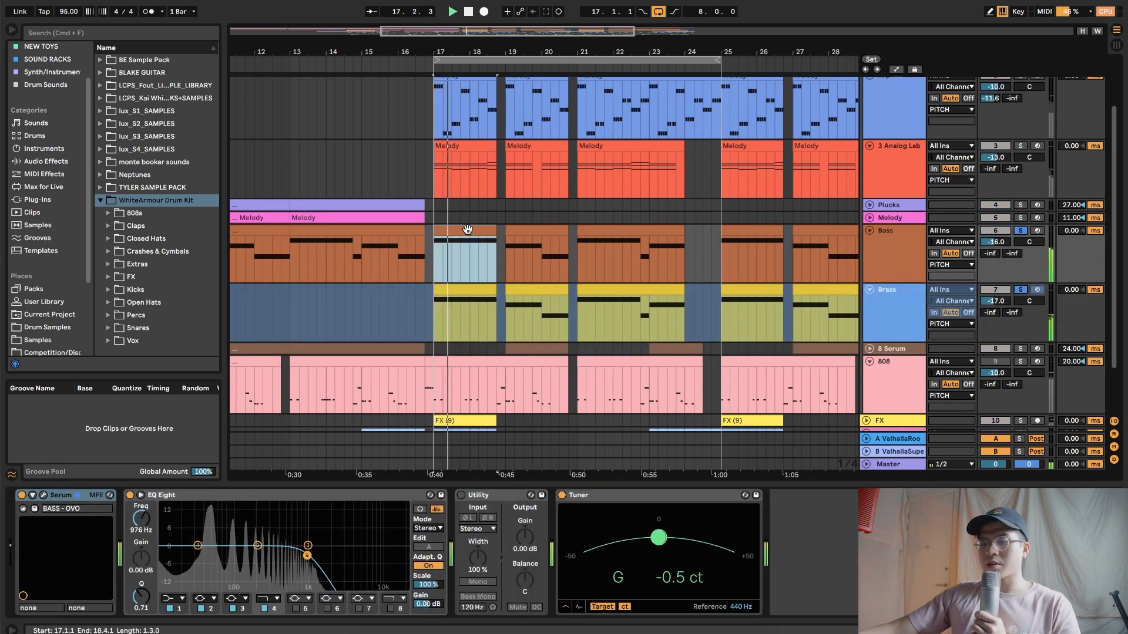
{"action": "left_click", "coordinate": [884, 319]}
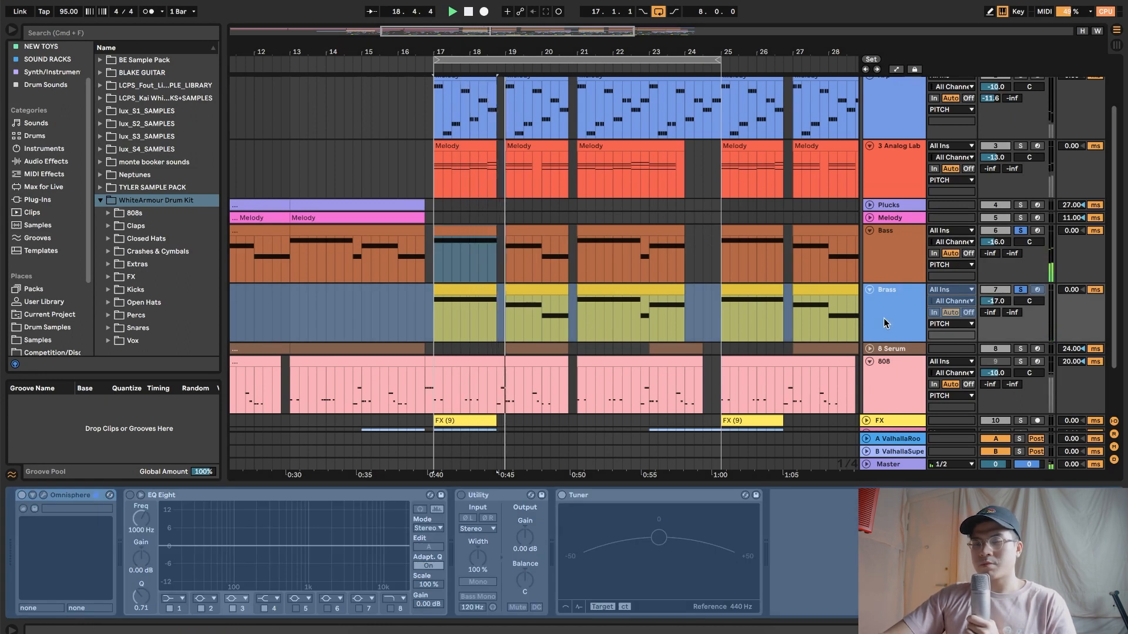
{"action": "key", "text": "space"}
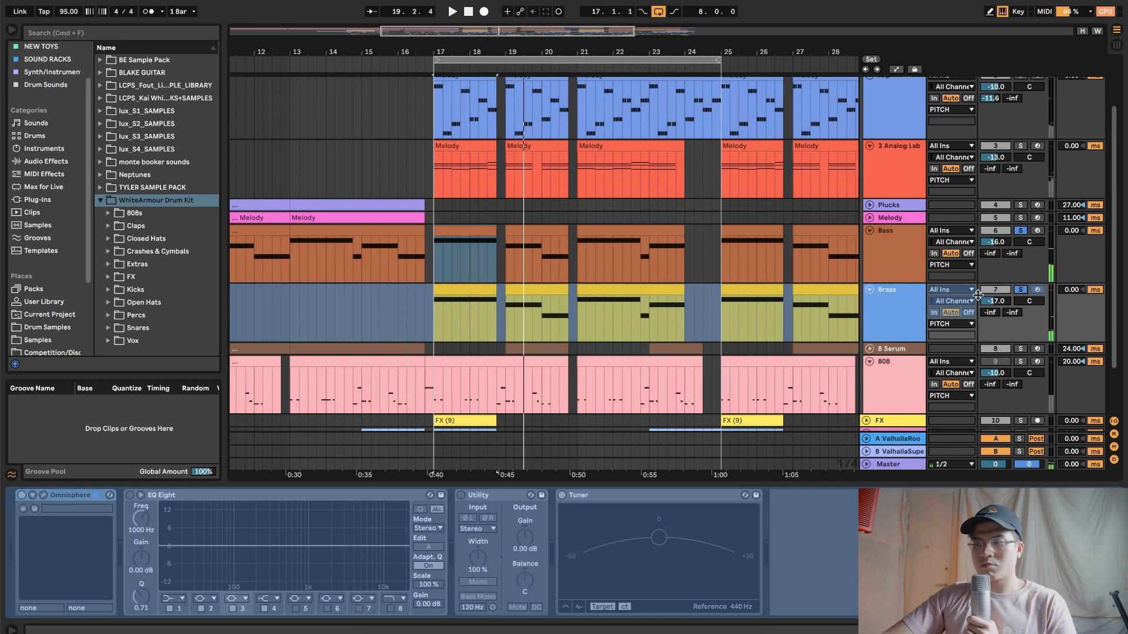
Step: Unfreeze the Brass track, show its Omnisphere patch Classic Roland Synth Brass 1, and close the instrument
{"action": "right_click", "coordinate": [902, 294]}
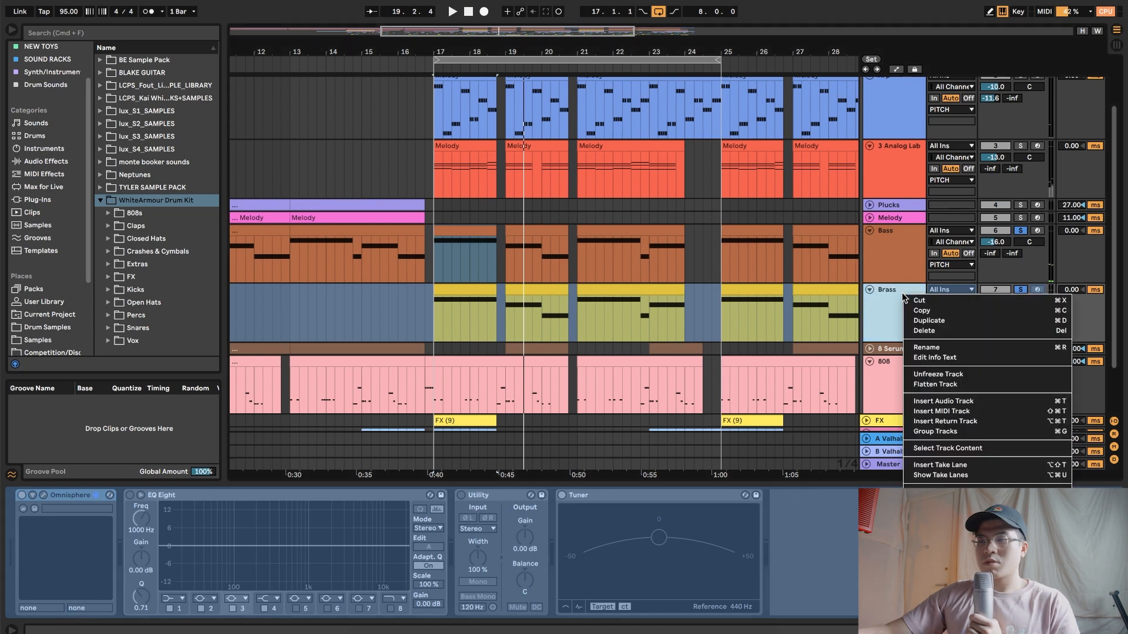
{"action": "left_click", "coordinate": [938, 374]}
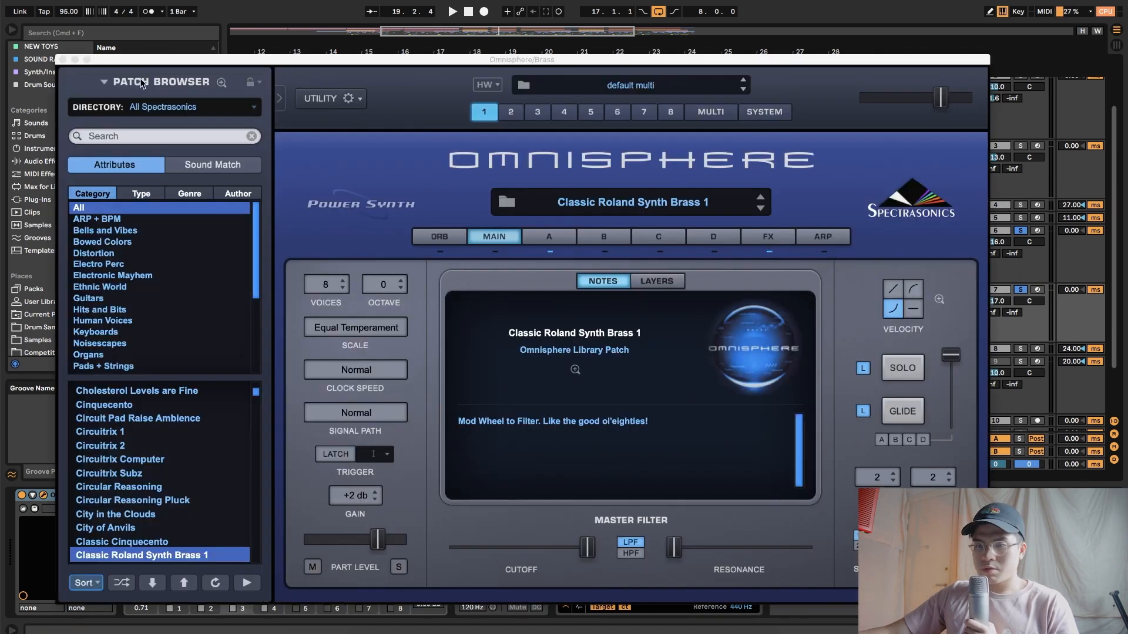
{"action": "left_click", "coordinate": [63, 60]}
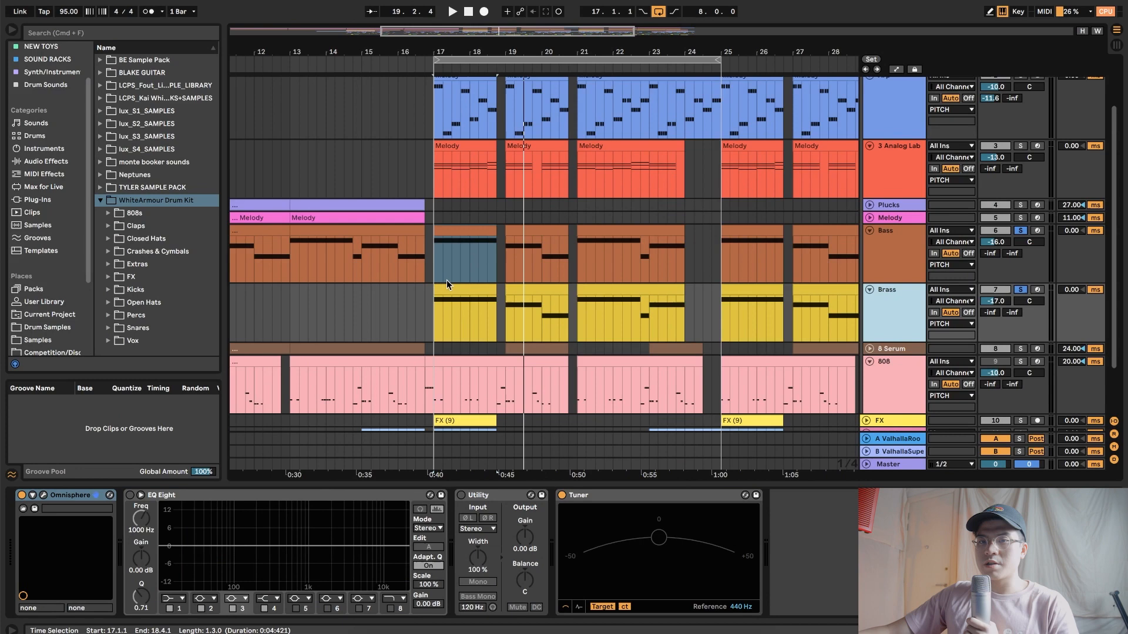
Step: Turn on the Brass track's EQ Eight, set band 1 to a low cut and sweep its frequency while playing from bar 17
{"action": "key", "text": "Down"}
{"action": "key", "text": "space"}
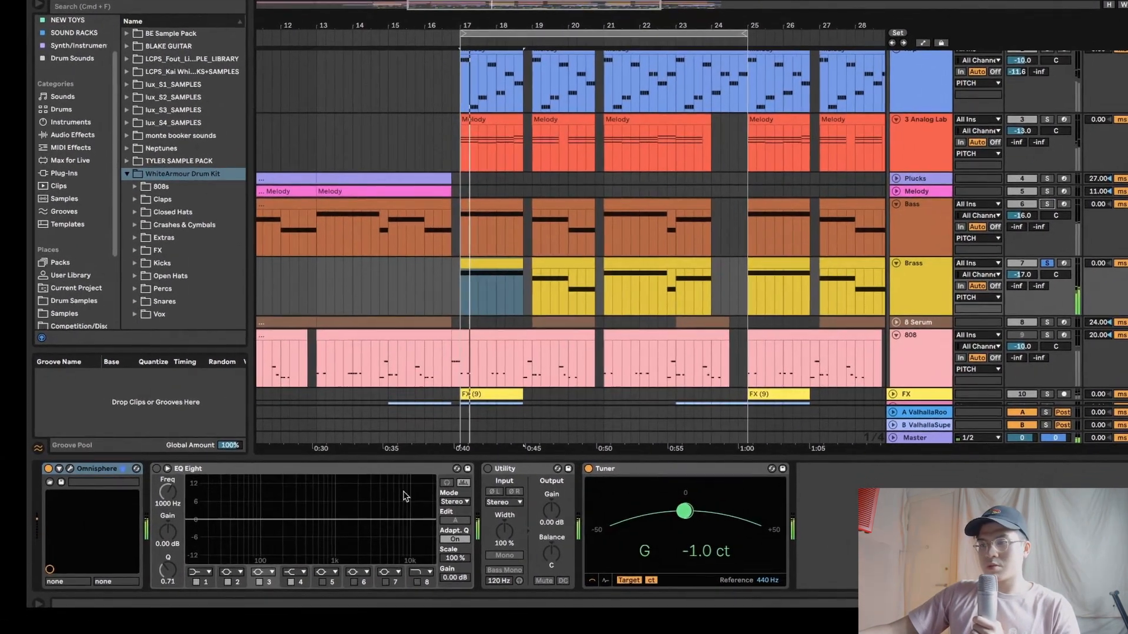
{"action": "left_click", "coordinate": [157, 469]}
{"action": "left_click", "coordinate": [205, 573]}
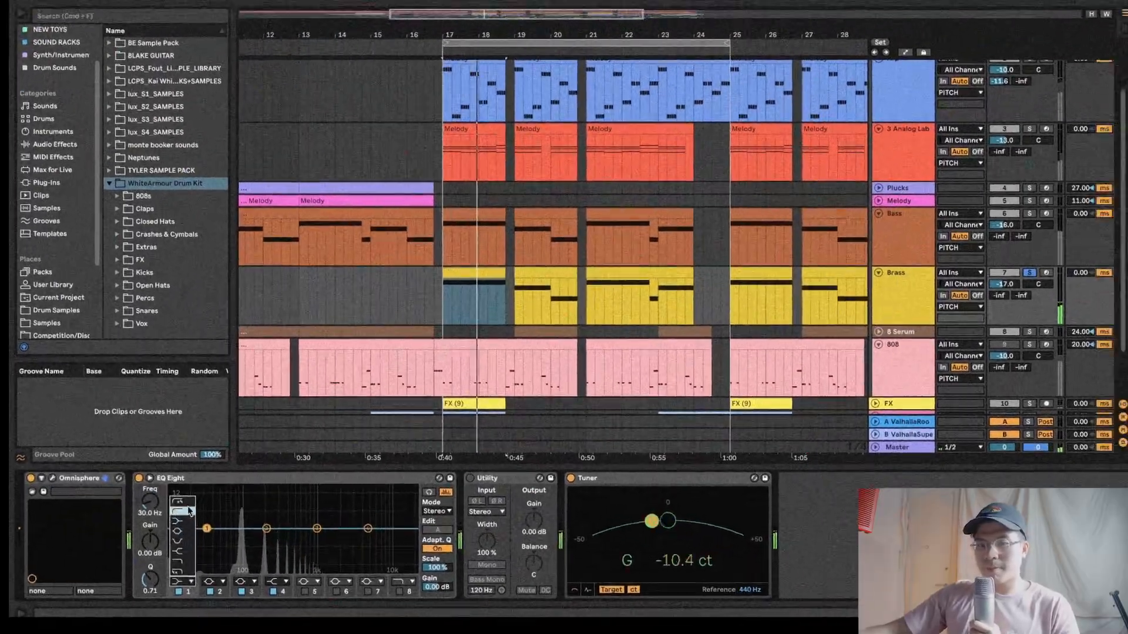
{"action": "left_click", "coordinate": [190, 512]}
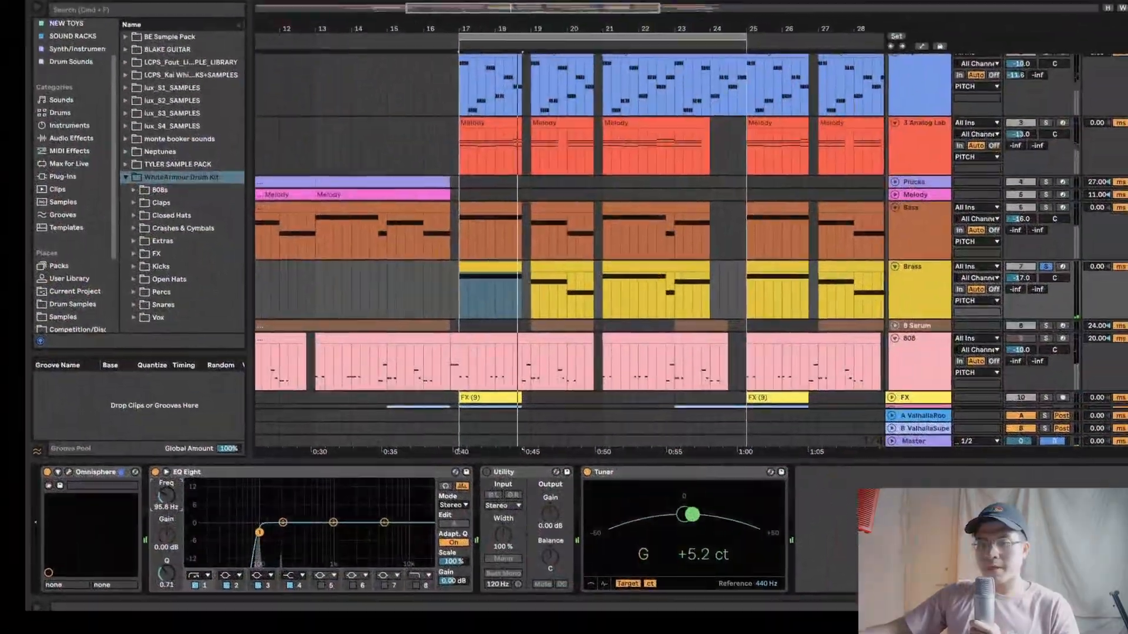
{"action": "left_click_drag", "start_coordinate": [167, 495], "coordinate": [141, 526]}
{"action": "key", "text": "space"}
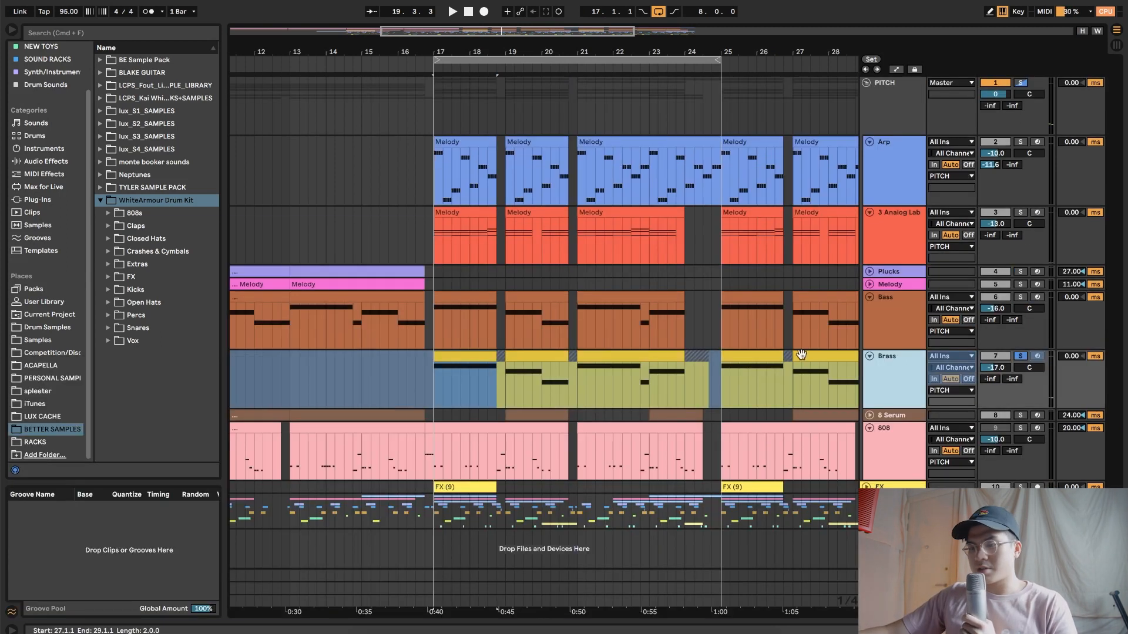
Step: Play the soloed 808 track from bar 17 and open that clip's notes in the enlarged note editor
{"action": "left_click", "coordinate": [898, 177]}
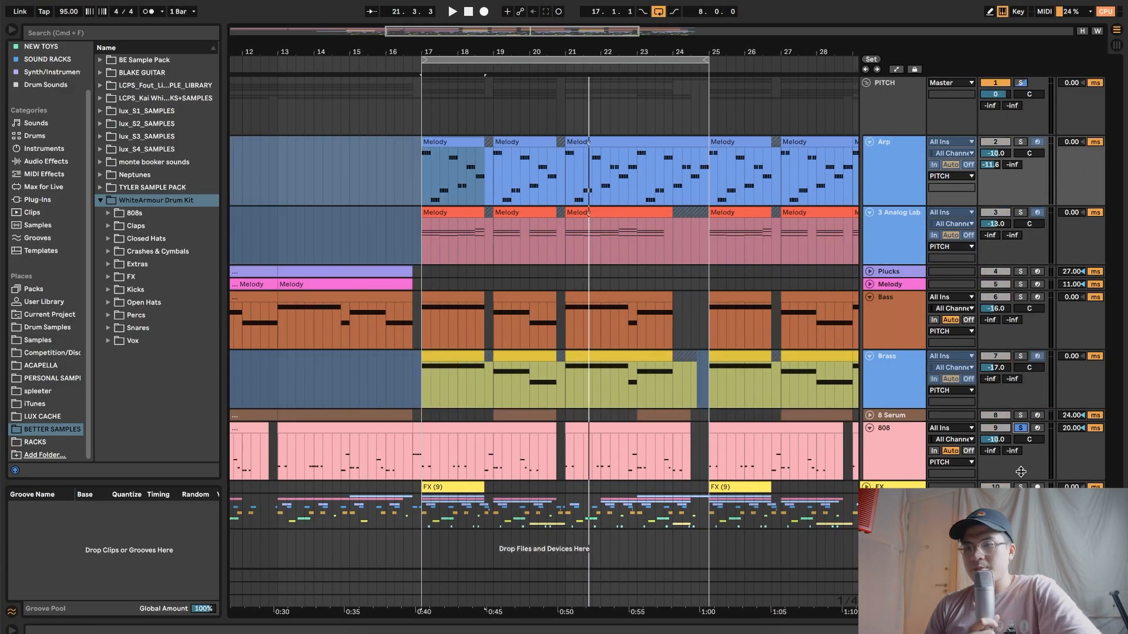
{"action": "left_click", "coordinate": [470, 427]}
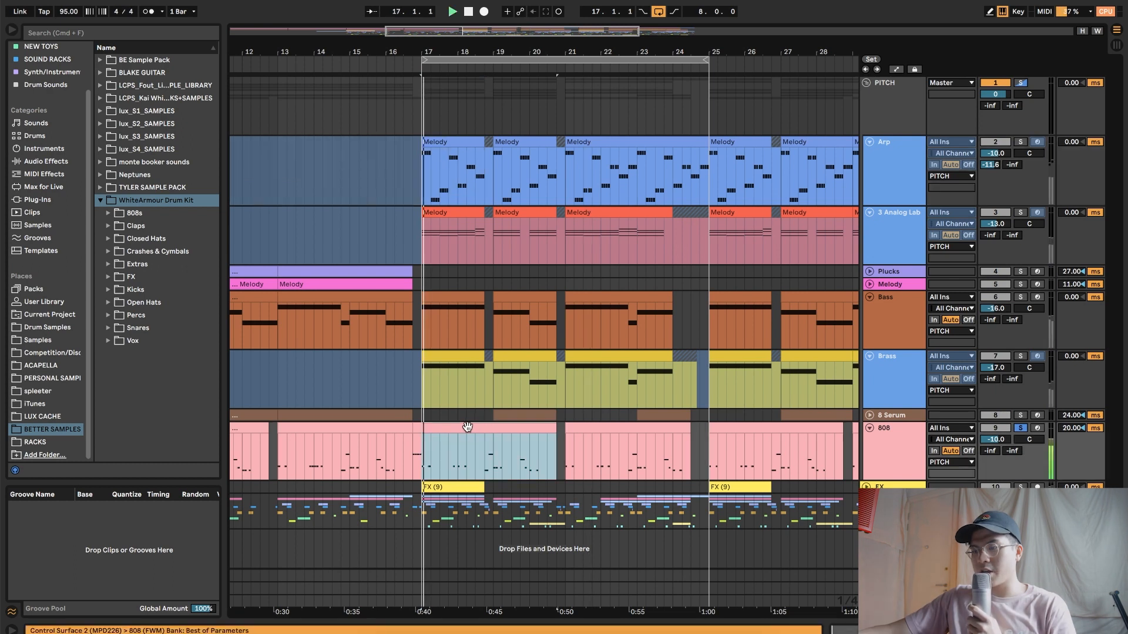
{"action": "double_click", "coordinate": [467, 427]}
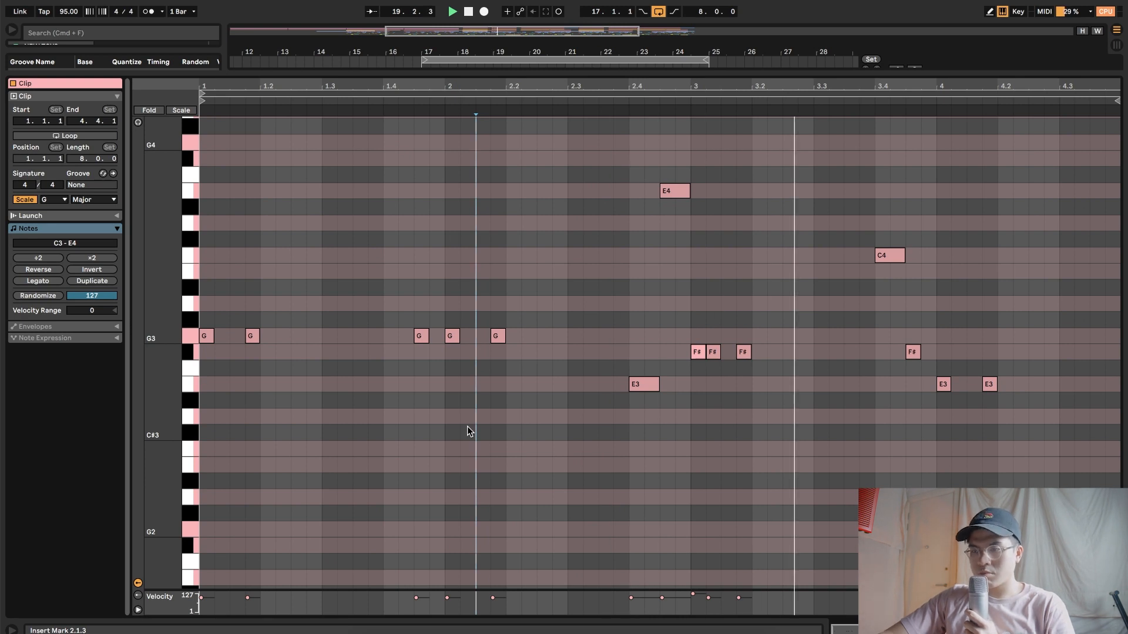
Step: Raise the velocity of all notes in the 808 clip to 127, return to the arrangement and stop playback
{"action": "key", "text": "super+a"}
{"action": "left_click_drag", "start_coordinate": [913, 353], "coordinate": [913, 329]}
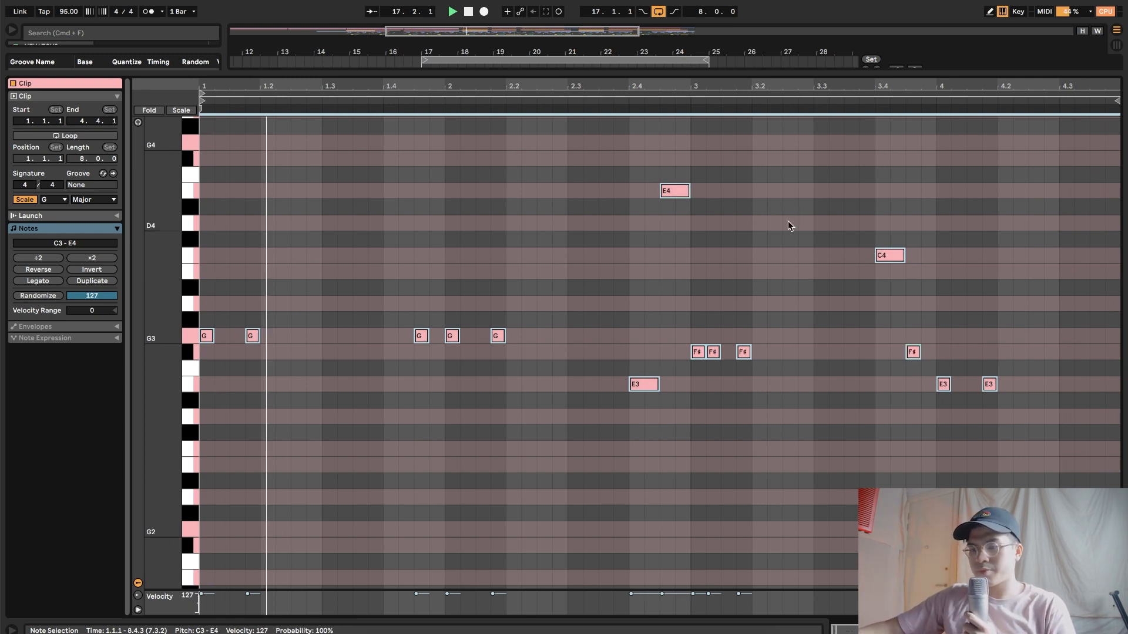
{"action": "double_click", "coordinate": [711, 71]}
{"action": "key", "text": "space"}
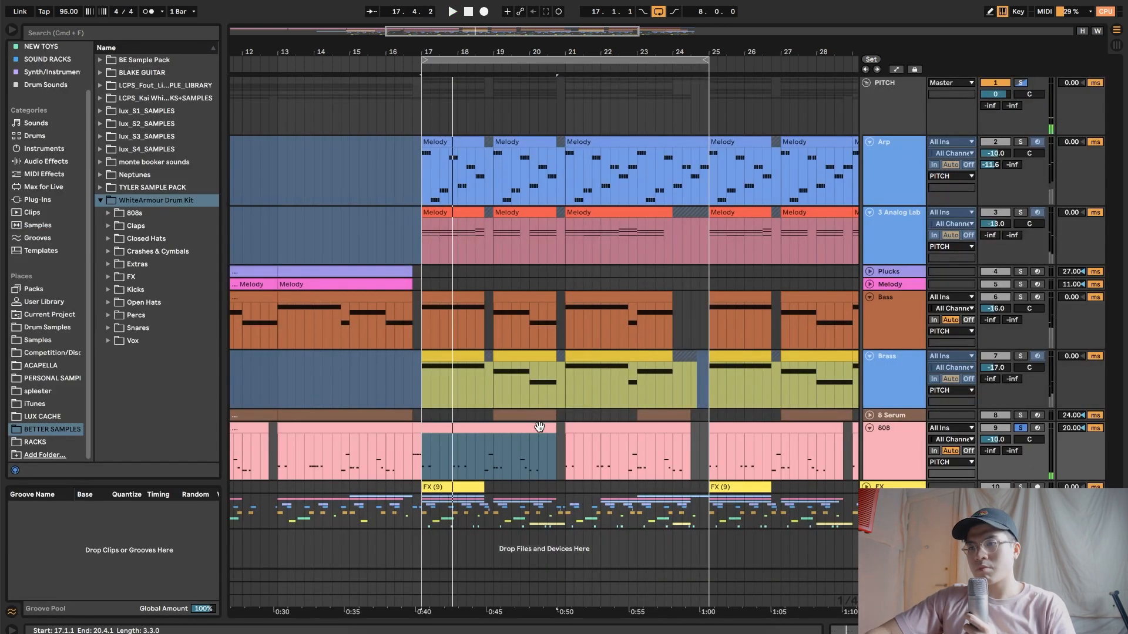
Step: Play the soloed 808 track from its first clip at bar 9
{"action": "left_click_drag", "start_coordinate": [559, 48], "coordinate": [641, 32]}
{"action": "left_click", "coordinate": [418, 430]}
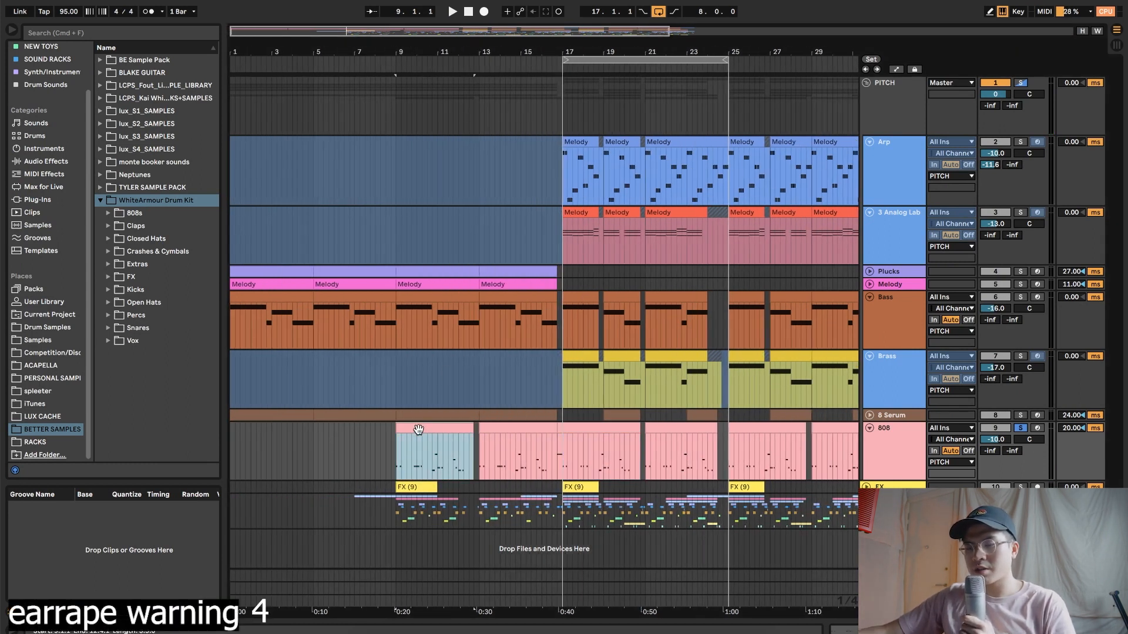
{"action": "key", "text": "space"}
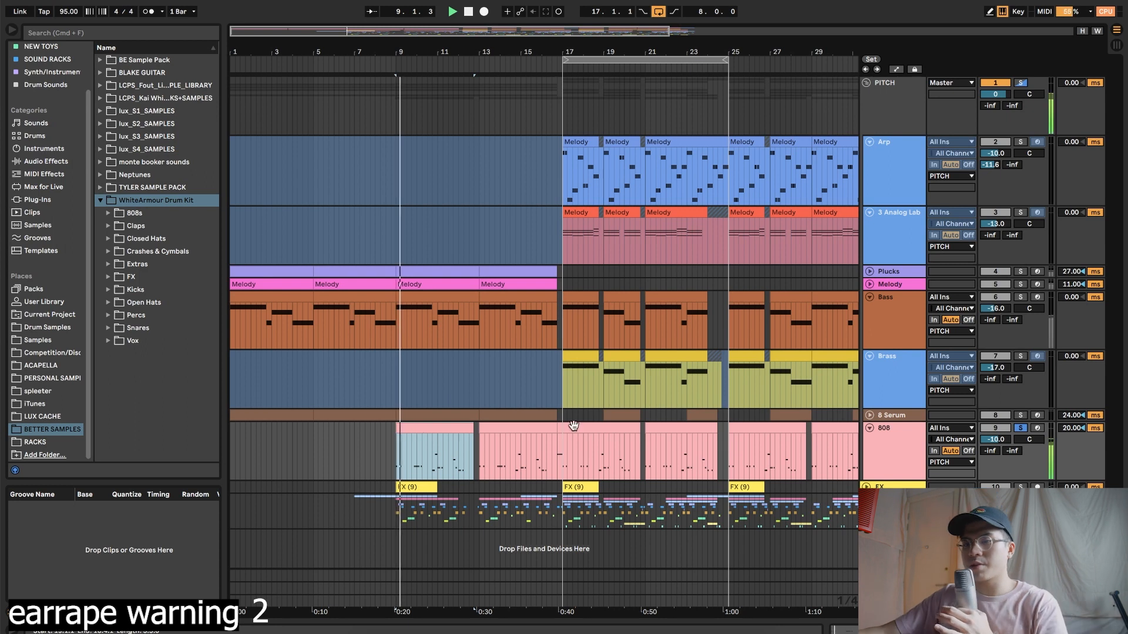
{"action": "left_click", "coordinate": [24, 2]}
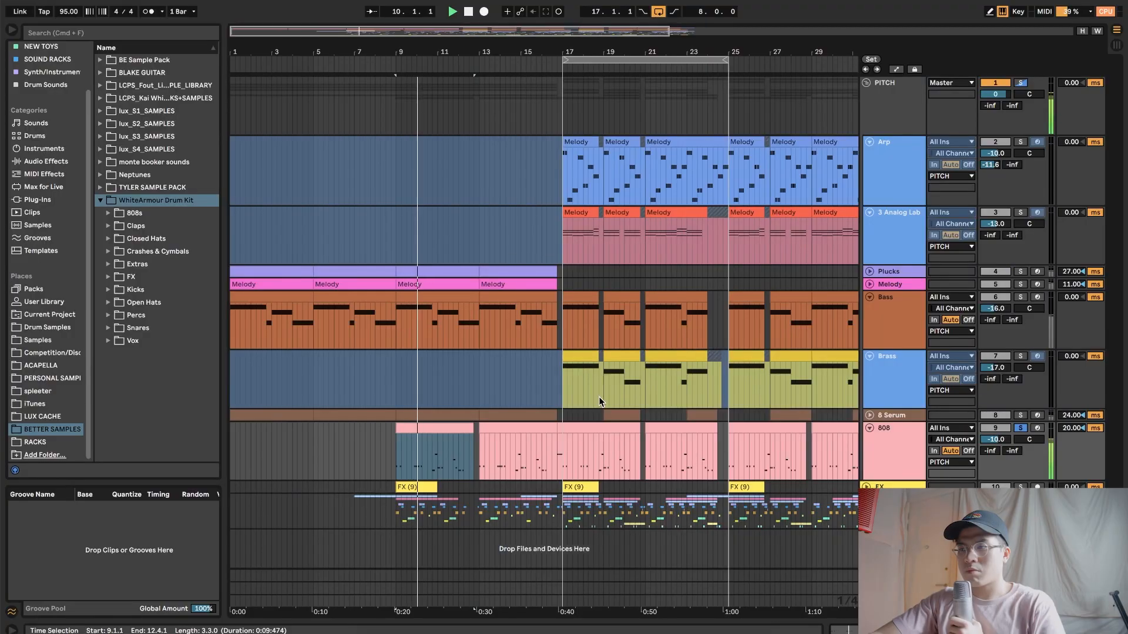
{"action": "left_click", "coordinate": [461, 433]}
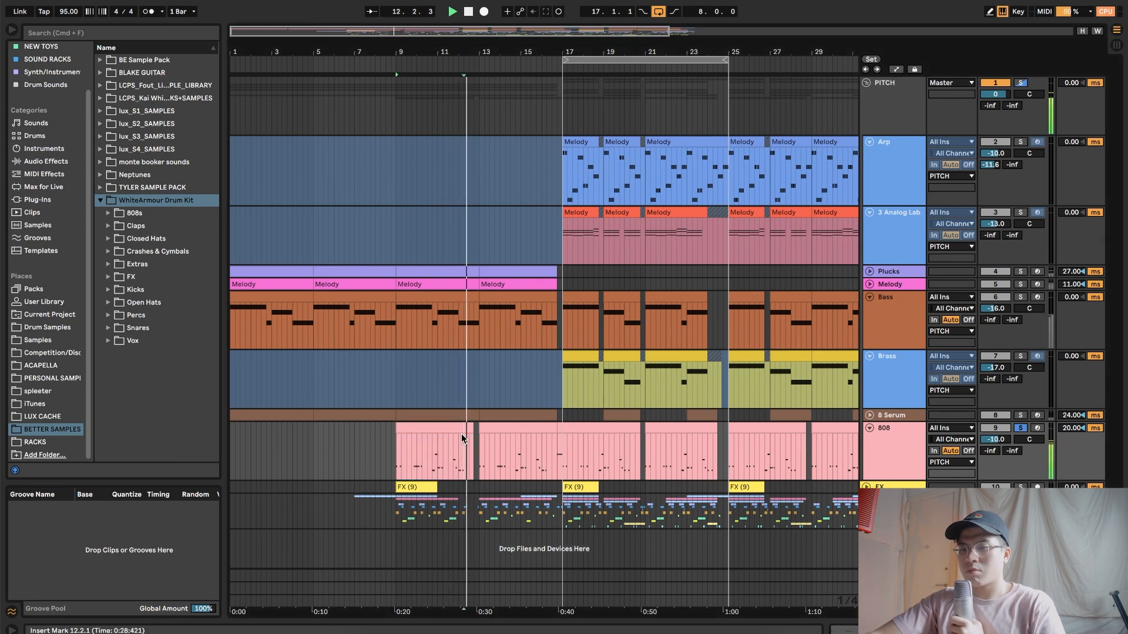